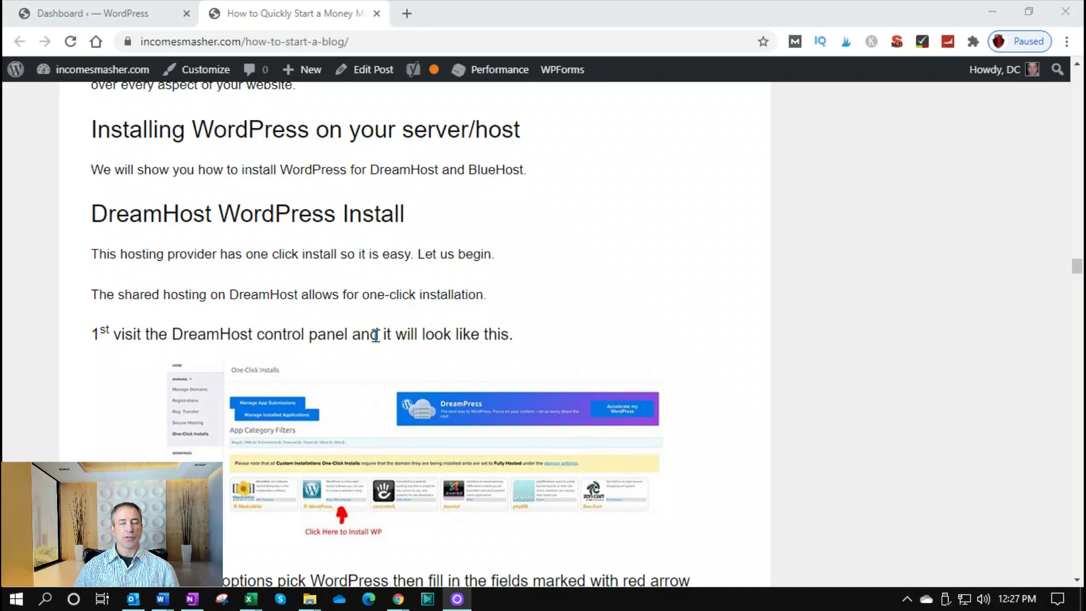
Review the DreamHost and BlueHost WordPress installation instructions in the published blog article.
scroll(473, 376, down, 3)
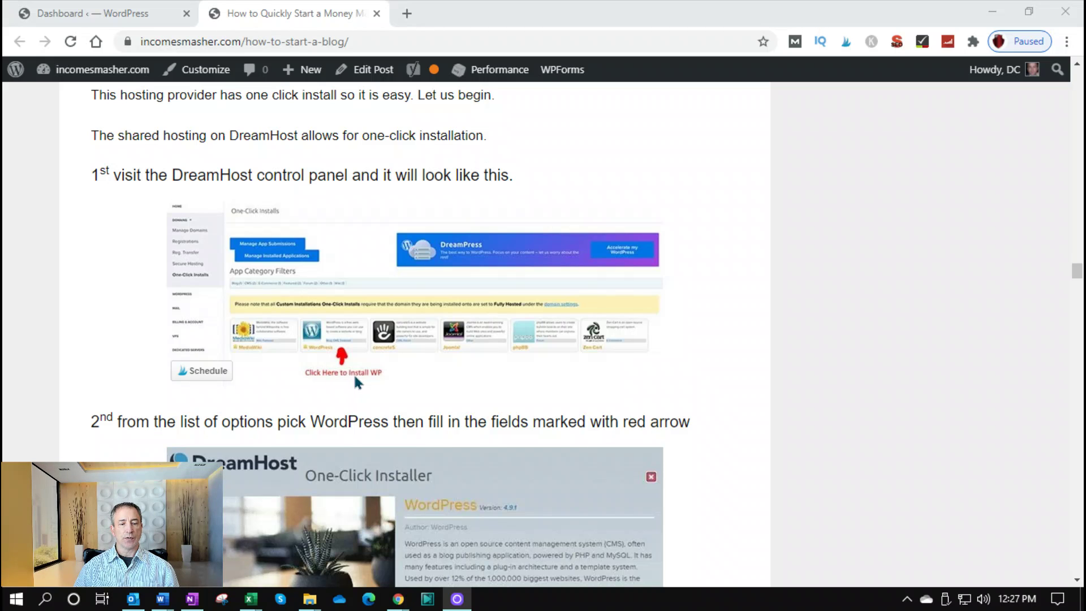
scroll(355, 372, down, 3)
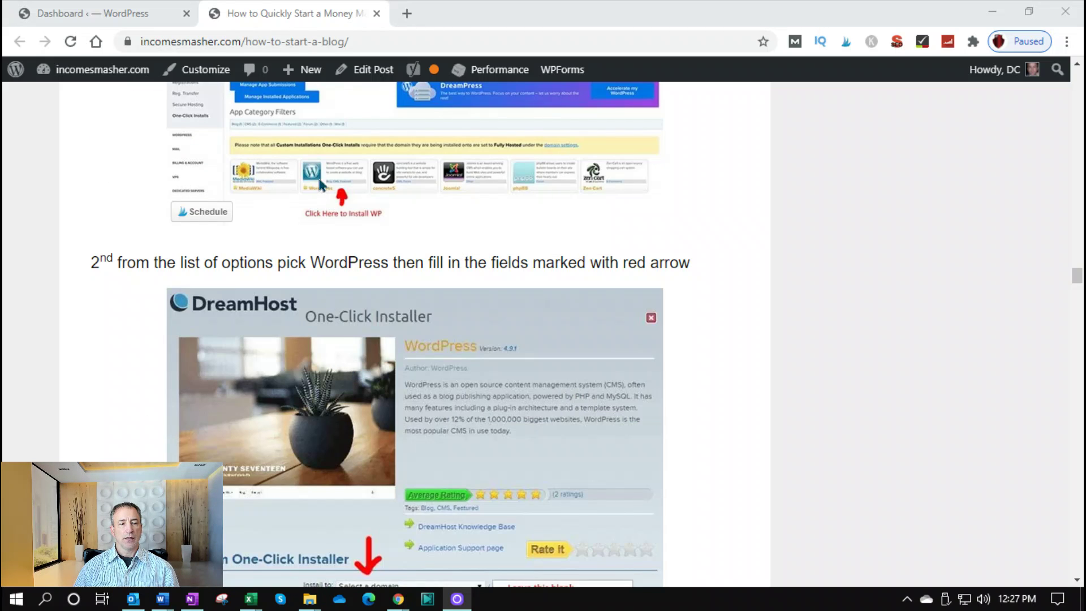
scroll(328, 242, up, 3)
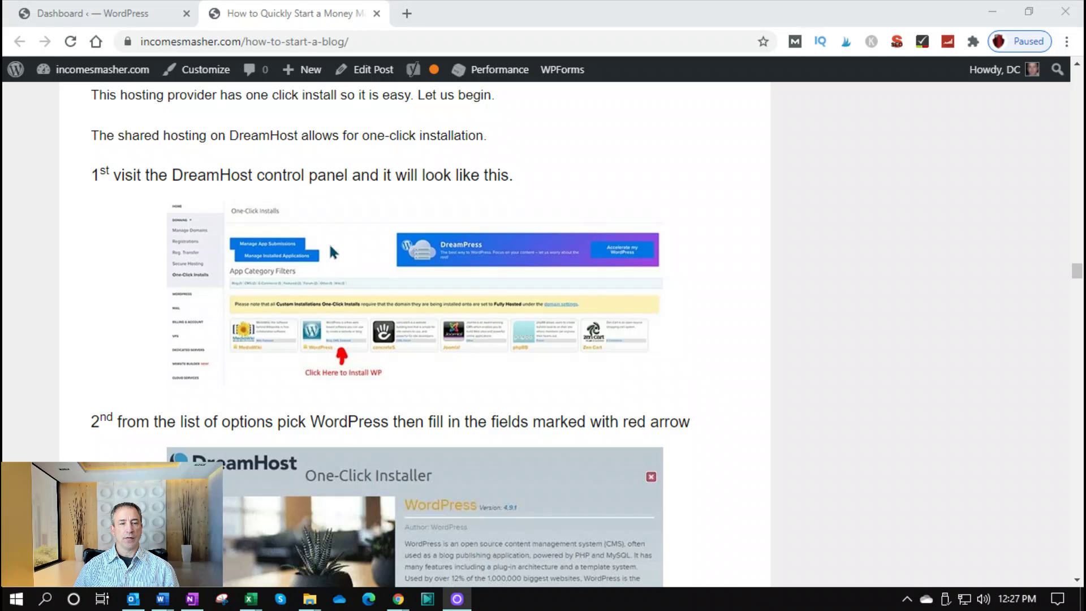
scroll(329, 242, down, 3)
scroll(356, 371, down, 3)
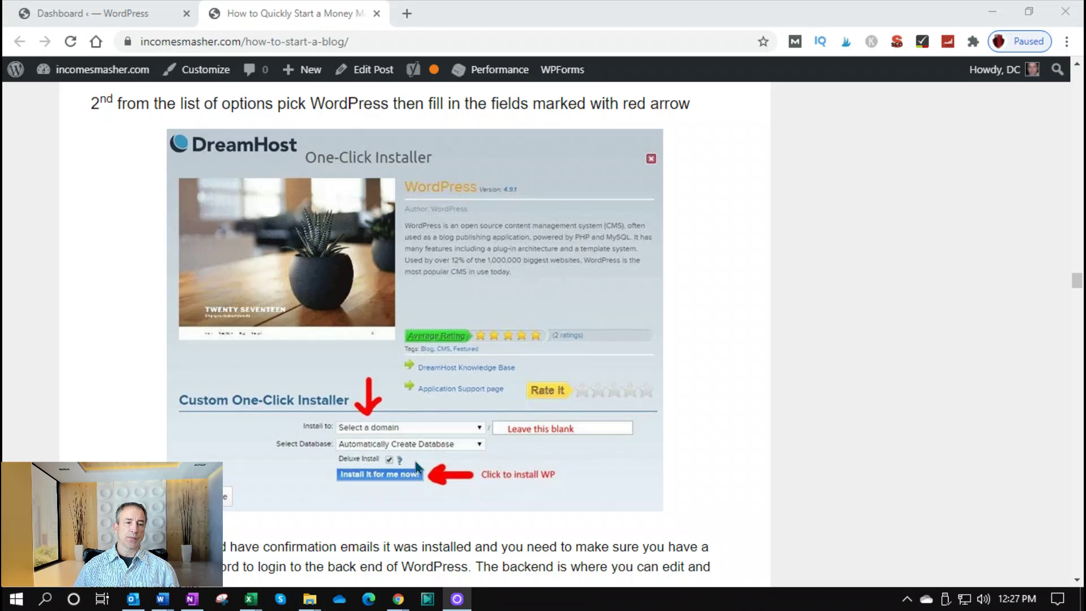
scroll(410, 475, down, 12)
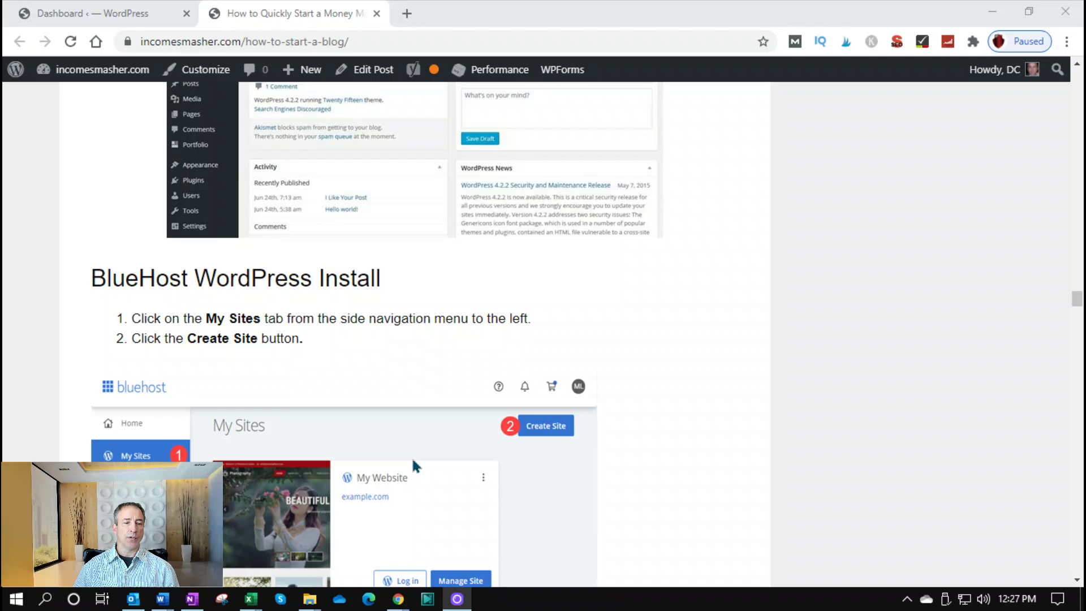
scroll(413, 463, down, 3)
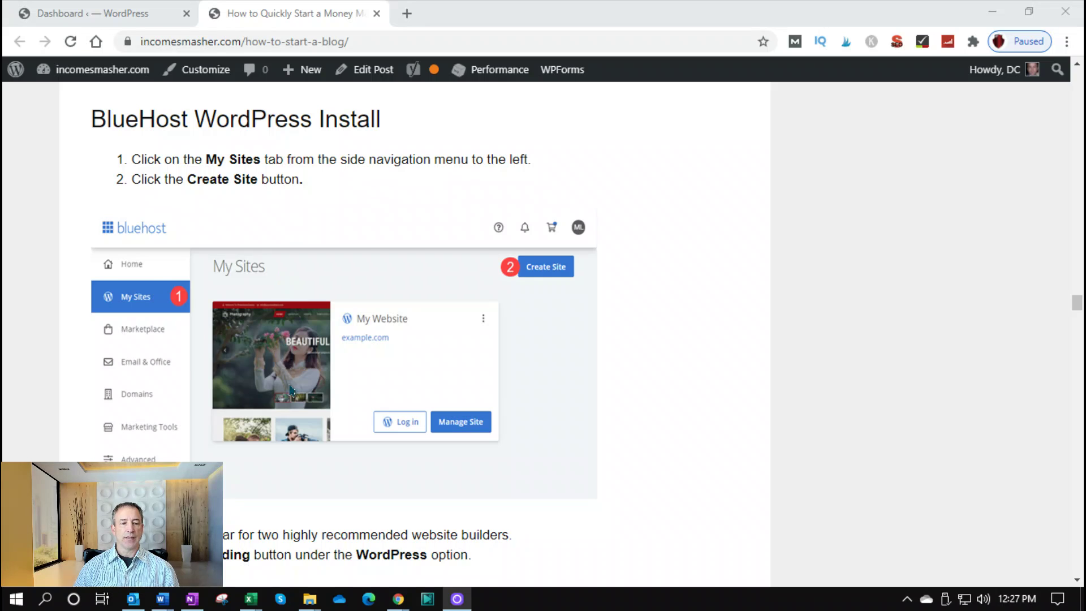
scroll(287, 367, down, 3)
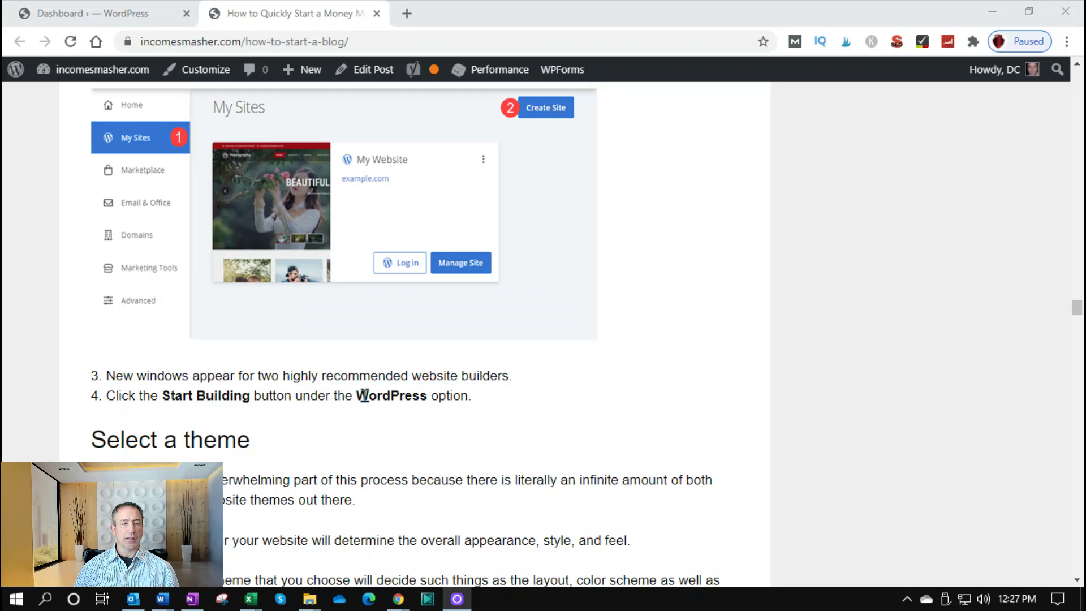
mouse_move(292, 177)
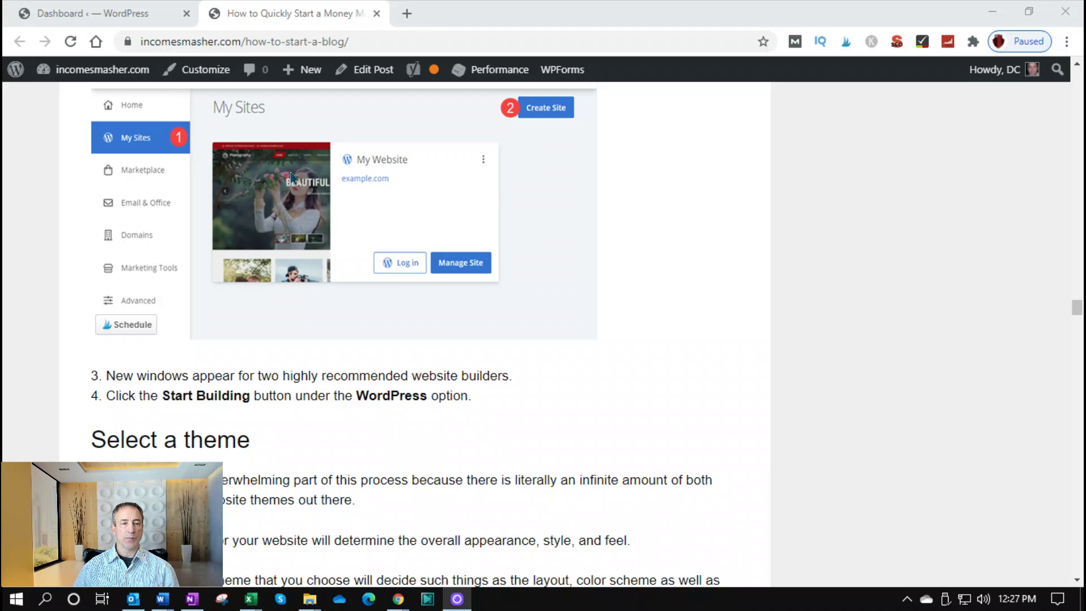
scroll(340, 316, up, 3)
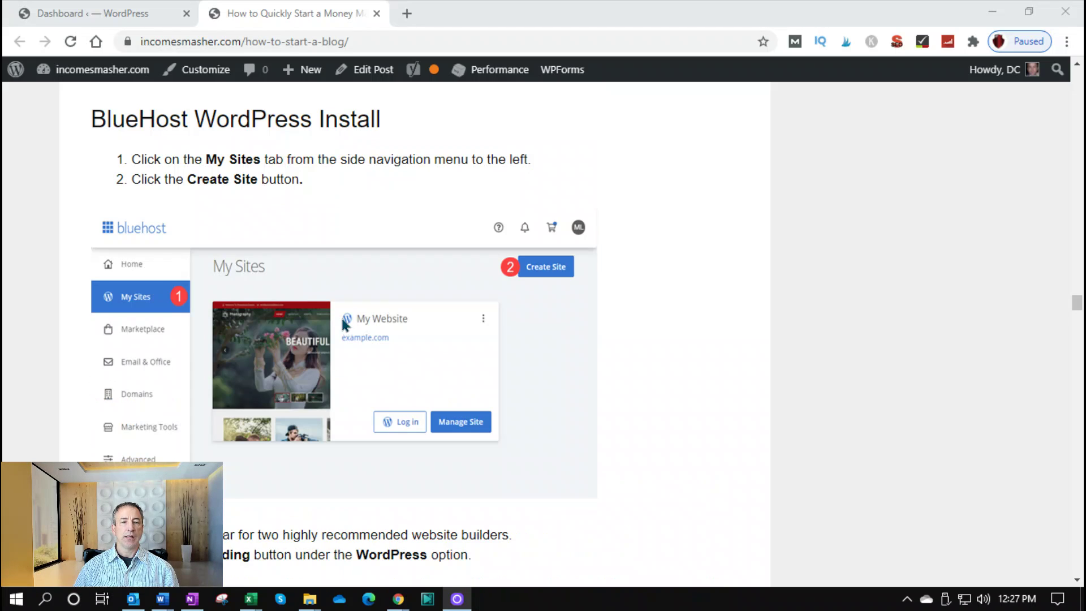
Switch to the site's WordPress dashboard and look over its widgets, including WPForms, Site Health Status and At a Glance.
click(133, 15)
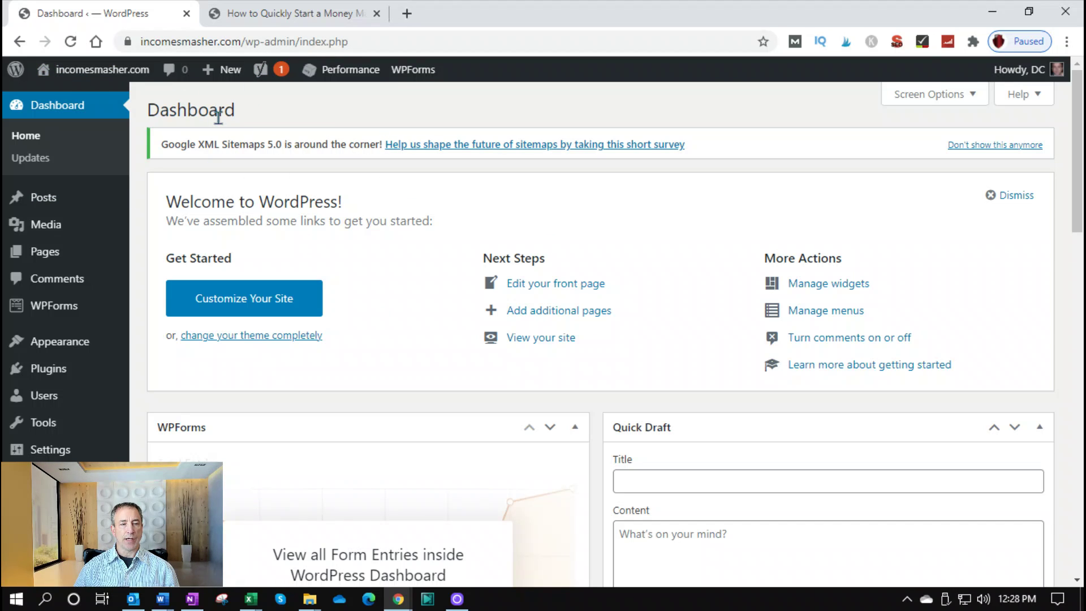
scroll(338, 376, down, 3)
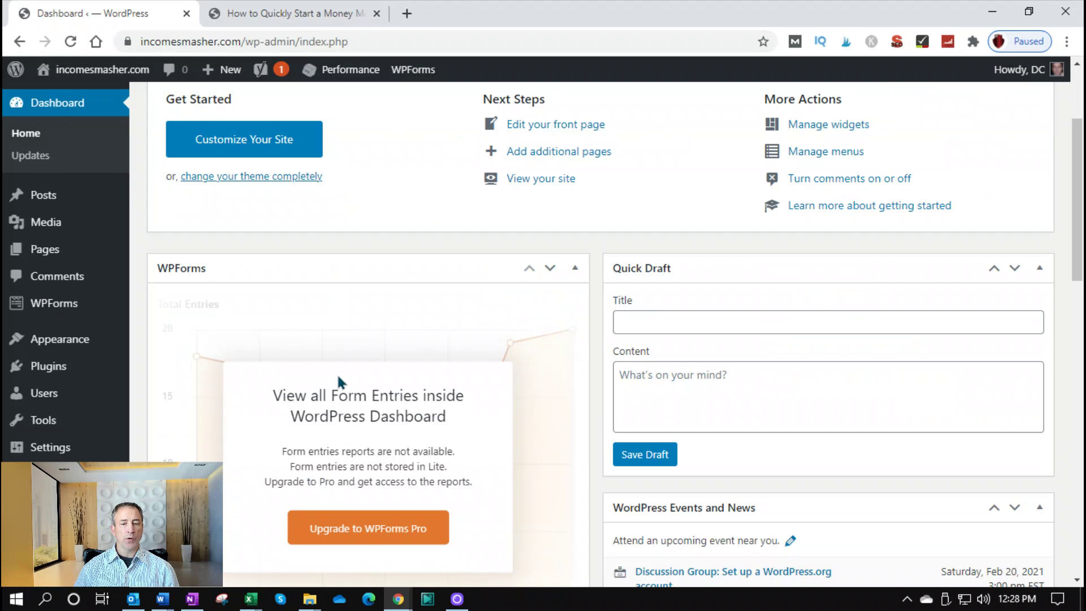
scroll(383, 255, down, 3)
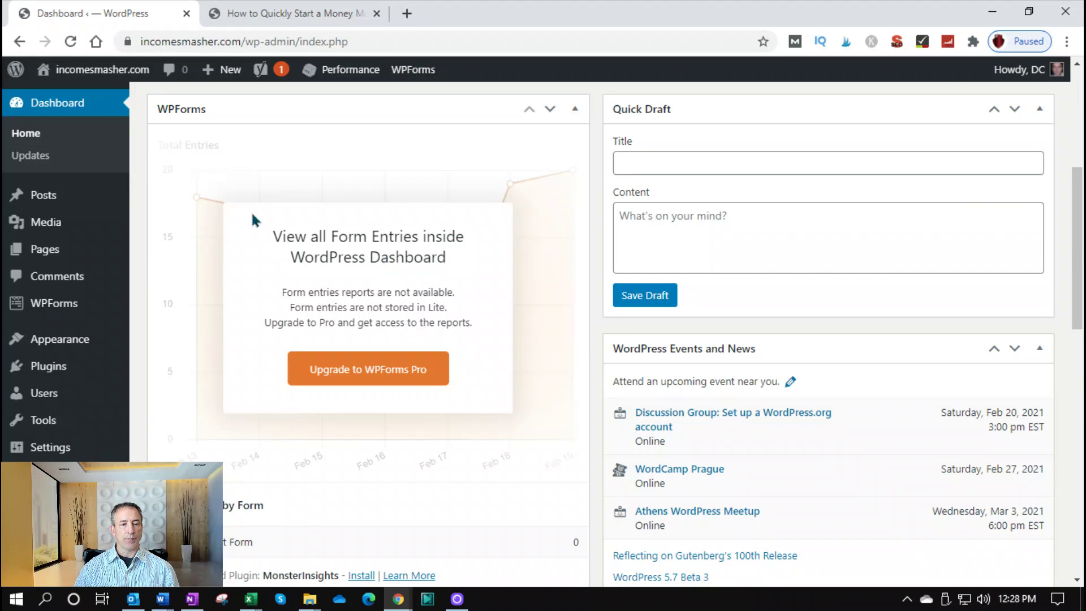
scroll(427, 345, down, 6)
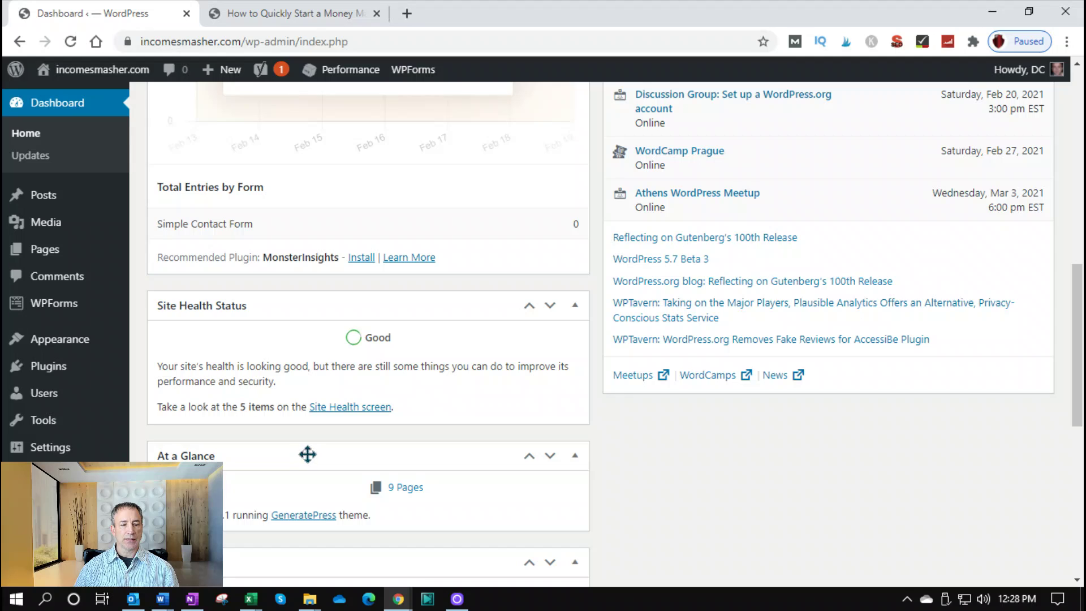
scroll(308, 453, up, 12)
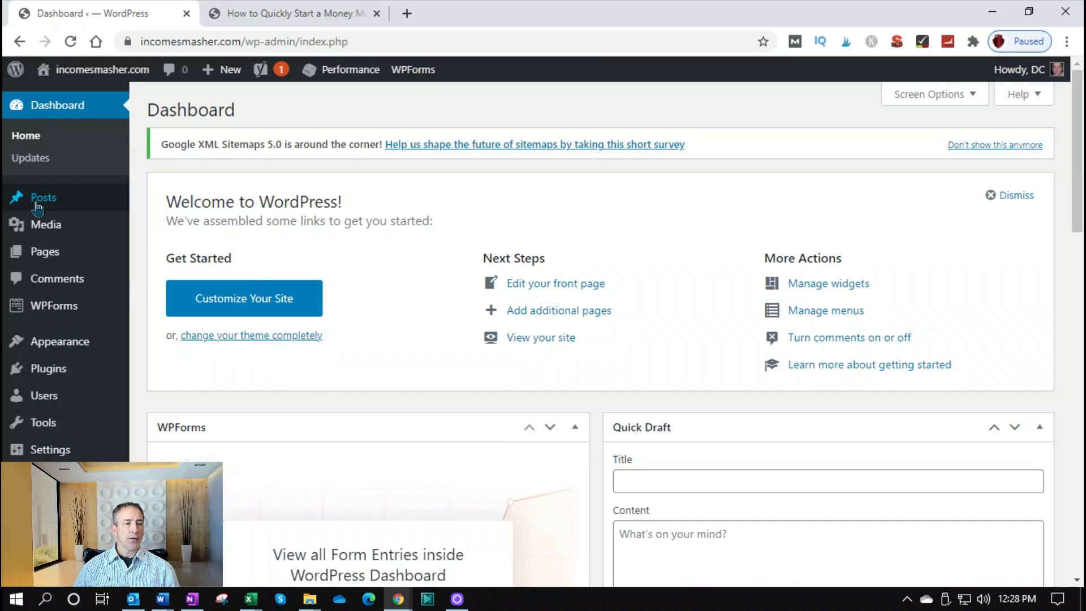
Examine the submenus of the admin sections from Posts and Media through Appearance, Plugins, Users, Tools and Settings.
mouse_move(37, 207)
mouse_move(53, 236)
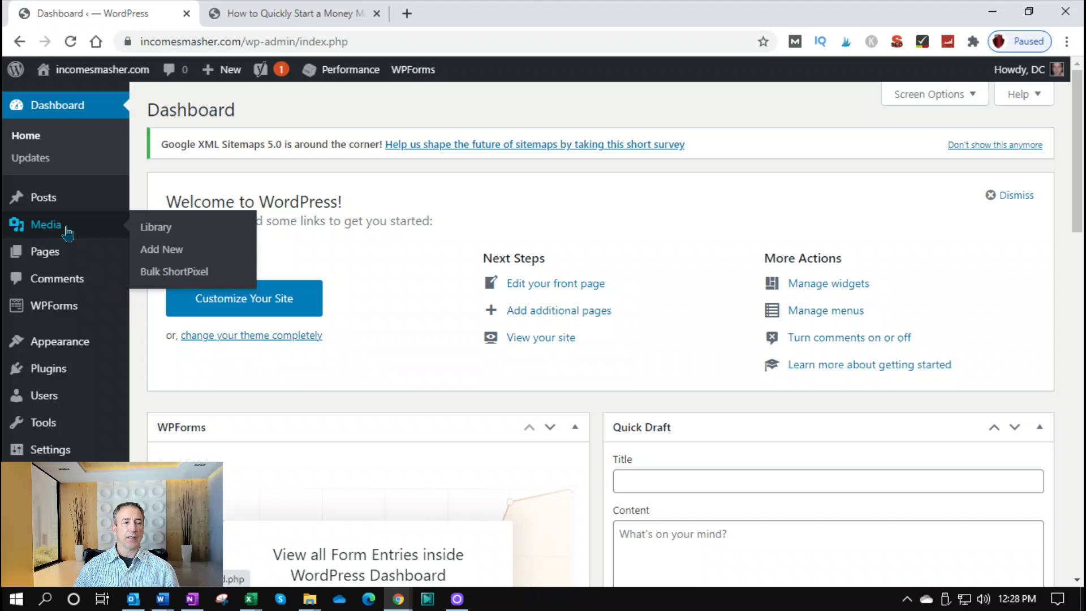
mouse_move(54, 257)
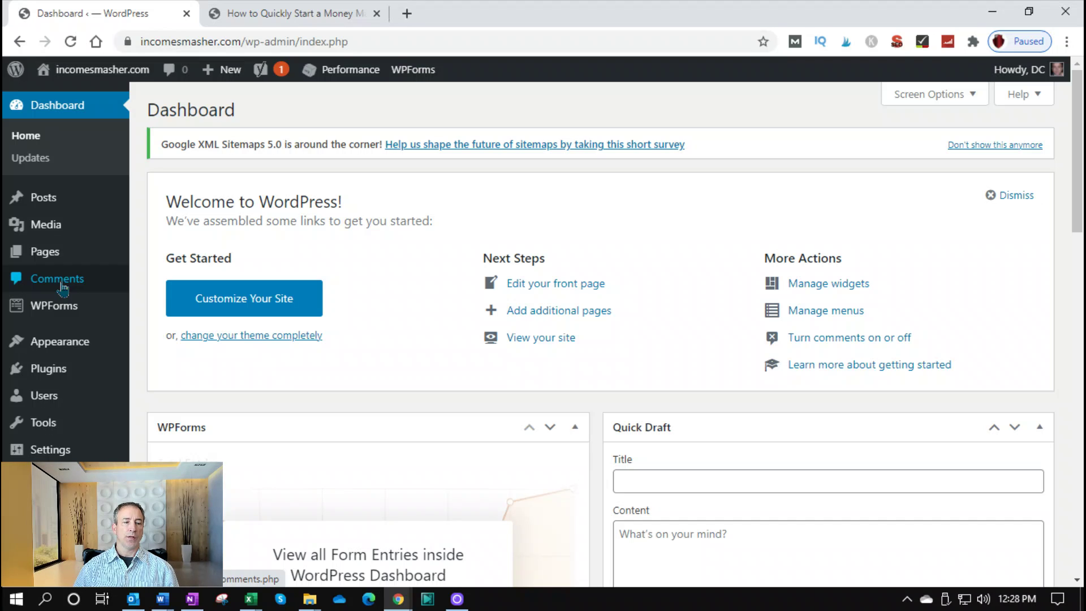
mouse_move(72, 311)
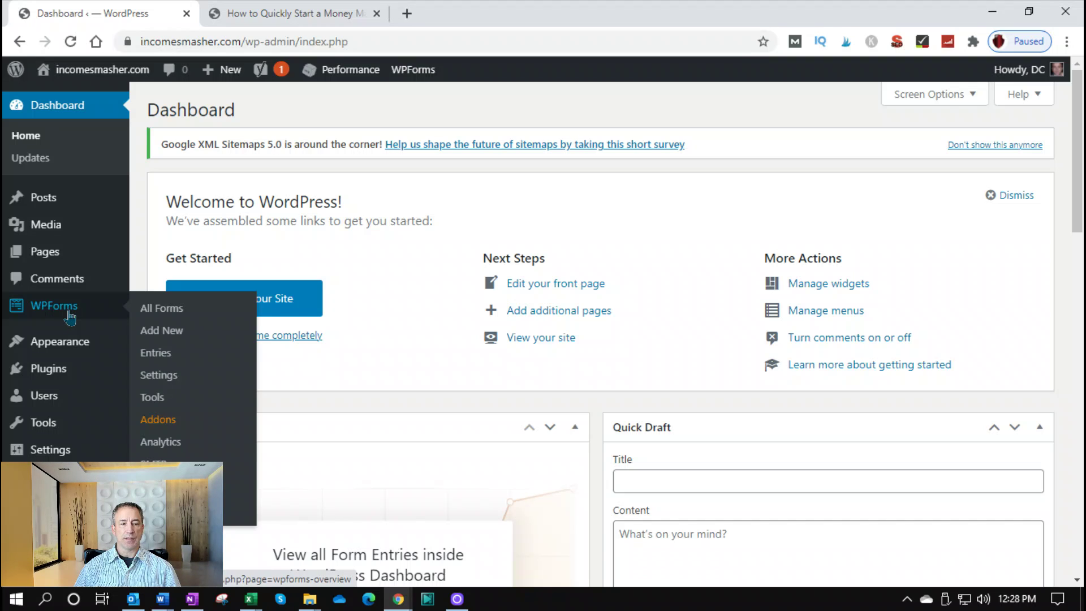
mouse_move(73, 344)
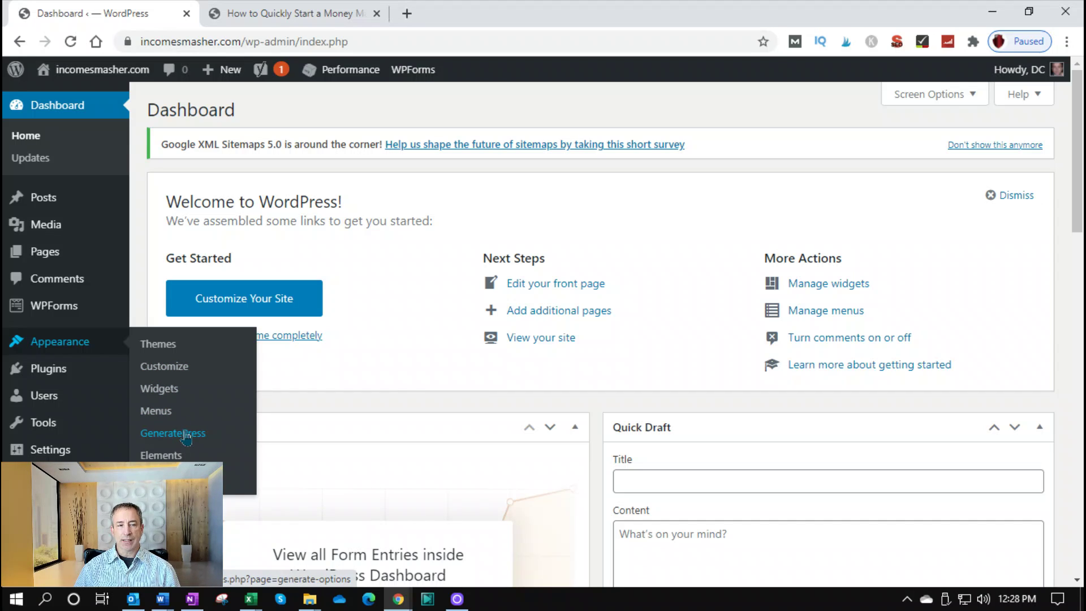
mouse_move(63, 378)
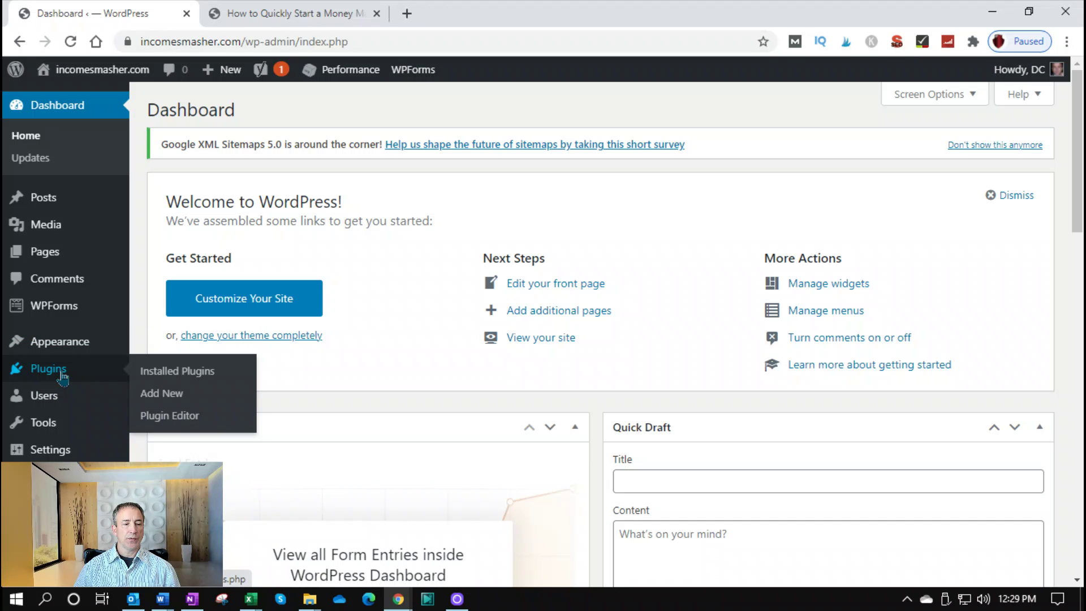
mouse_move(57, 403)
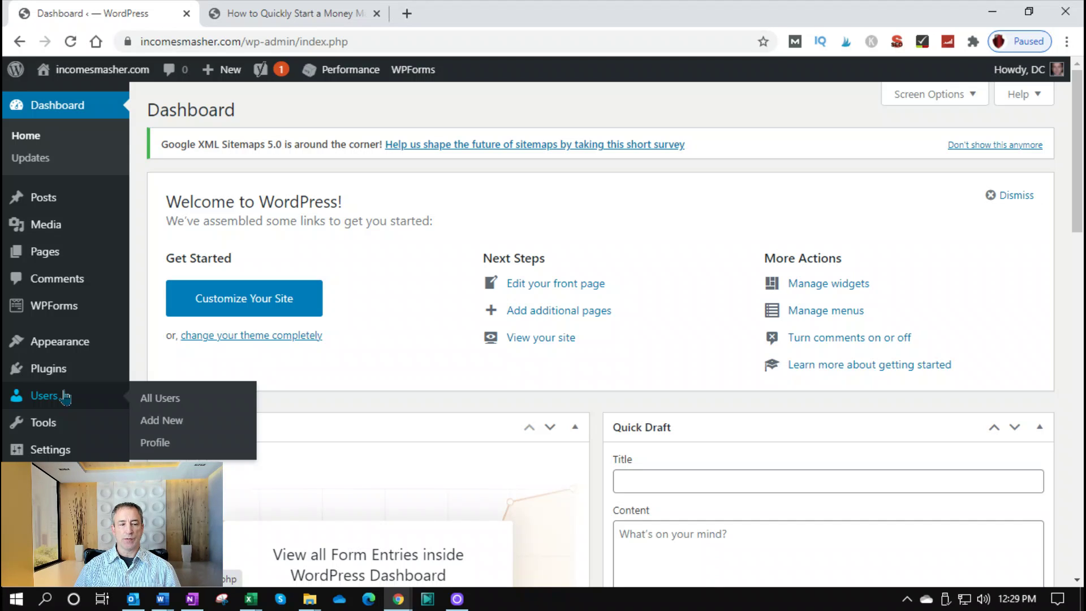
mouse_move(61, 431)
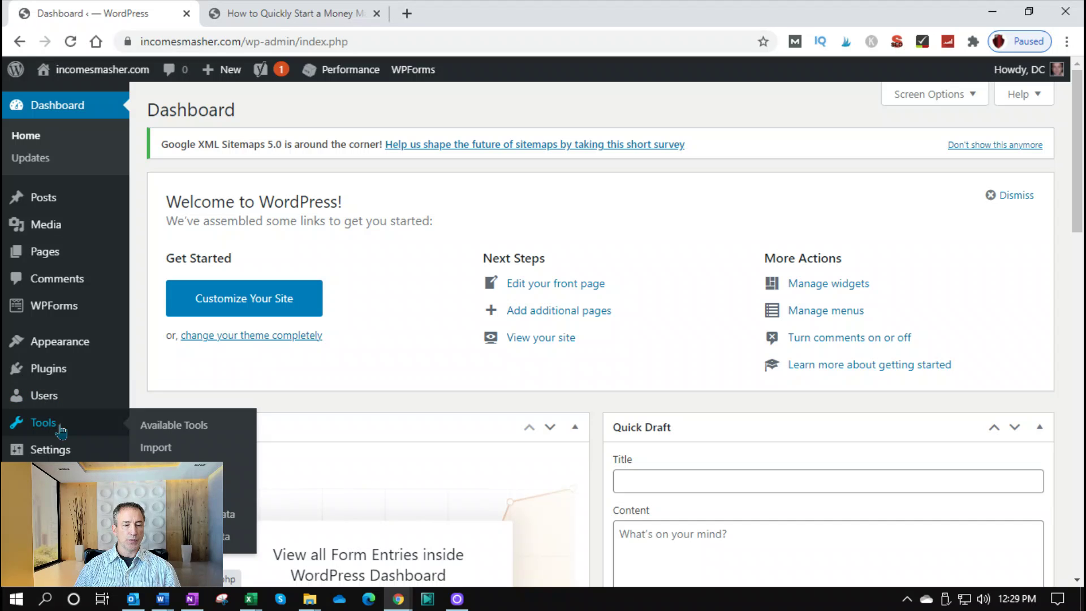
mouse_move(62, 452)
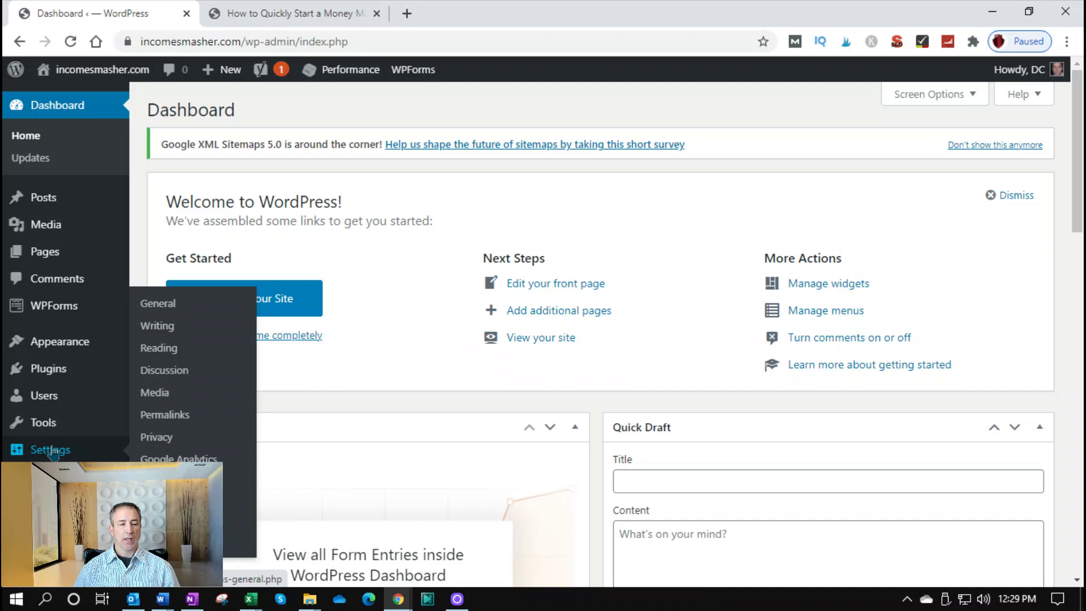
mouse_move(52, 476)
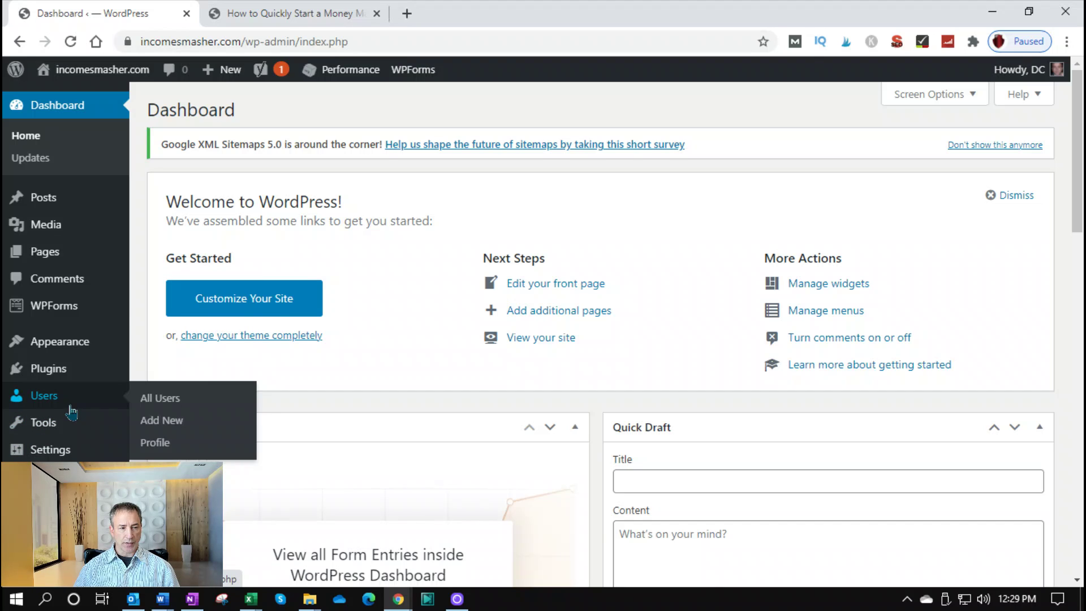
Open the list of all posts and reveal the actions available for the "How to Quickly Start a Money Making Blog in 2021" post.
click(41, 199)
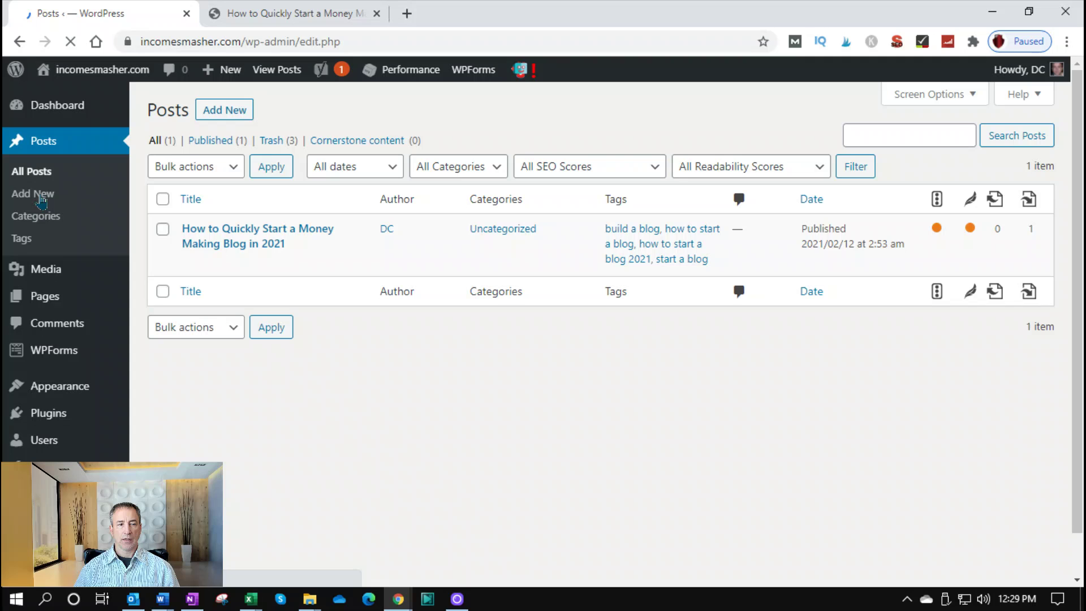
mouse_move(279, 256)
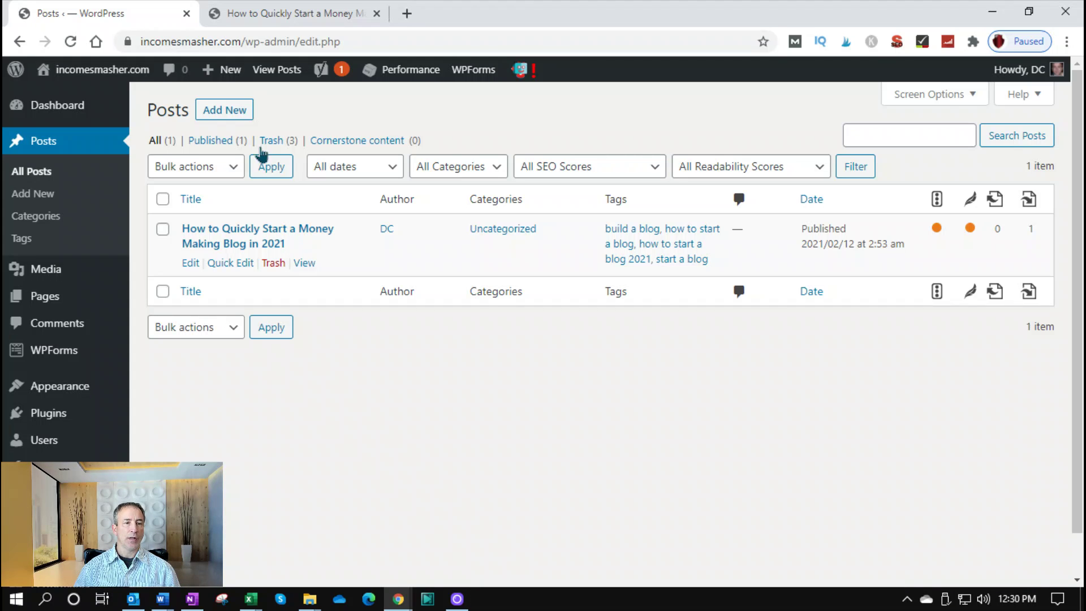
Skim the published article up to its header image and back down to the domain types, and return to the list of posts.
click(292, 10)
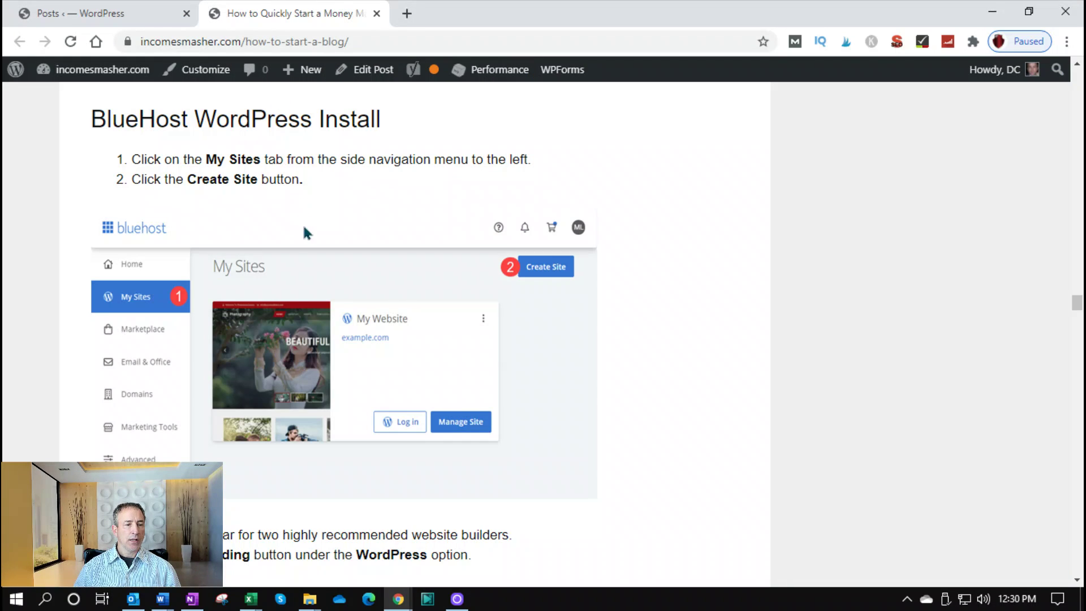
scroll(305, 354, up, 15)
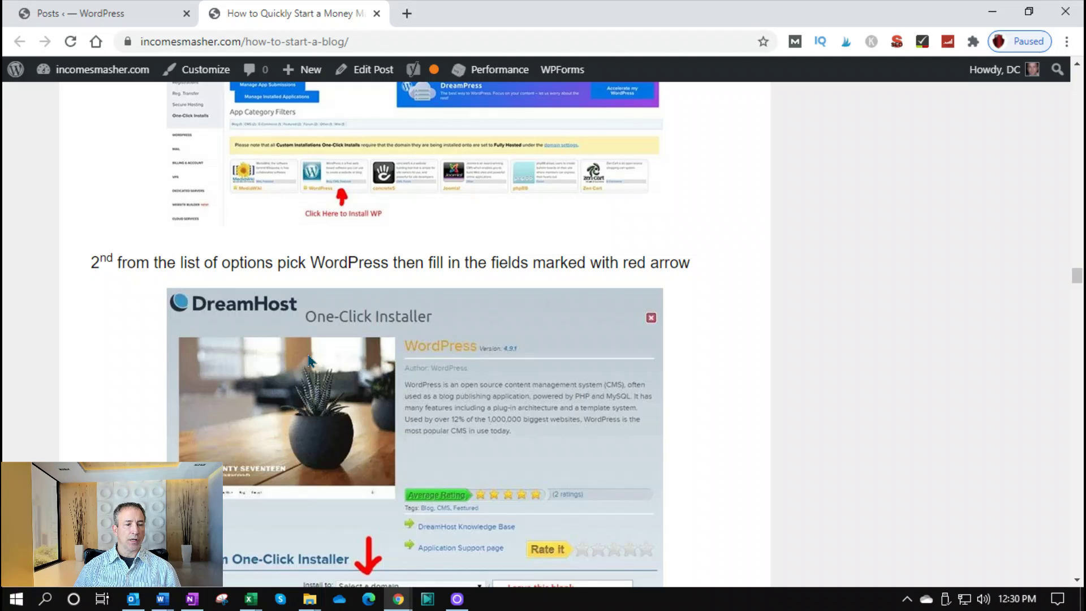
scroll(307, 359, up, 5)
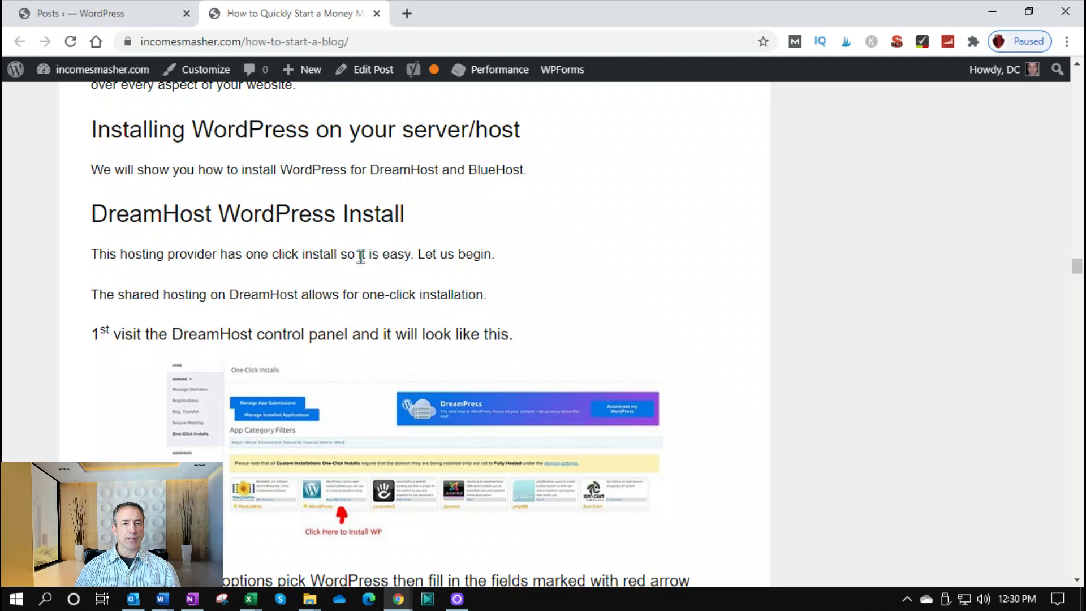
scroll(354, 330, up, 20)
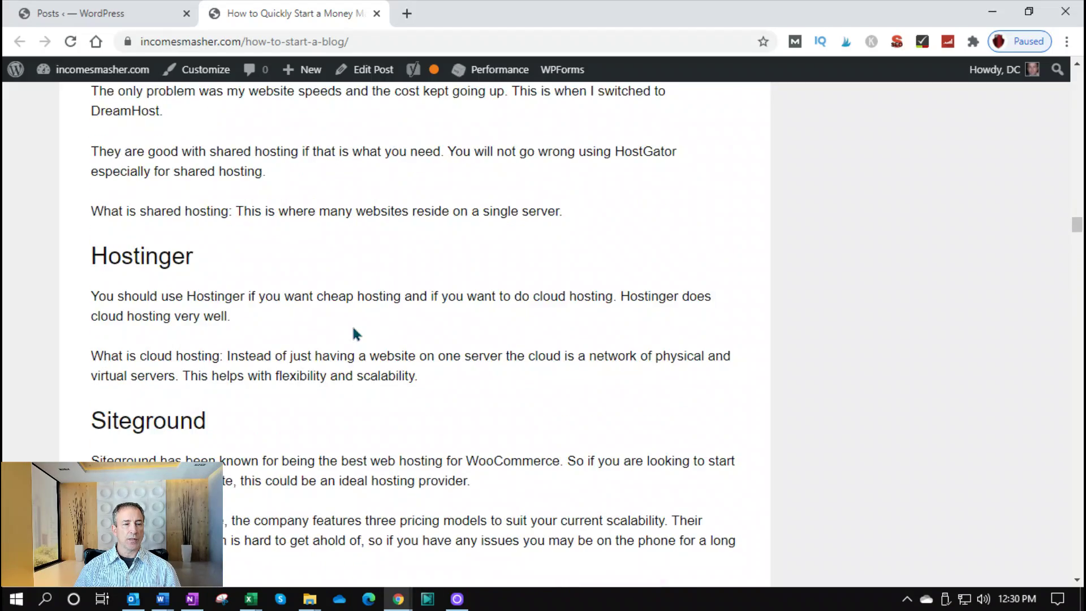
scroll(355, 334, up, 20)
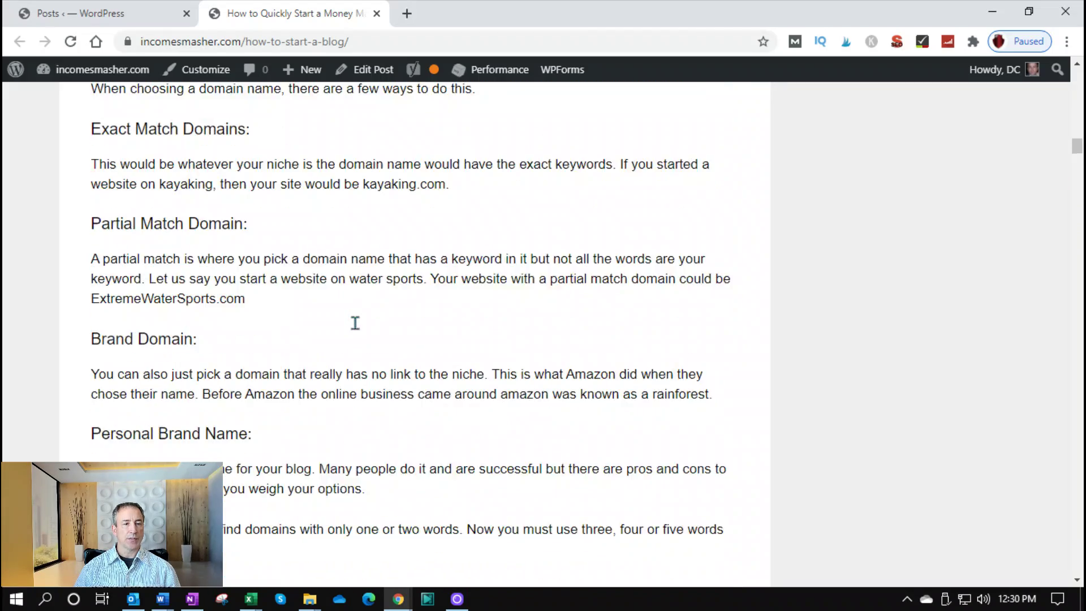
scroll(355, 323, up, 20)
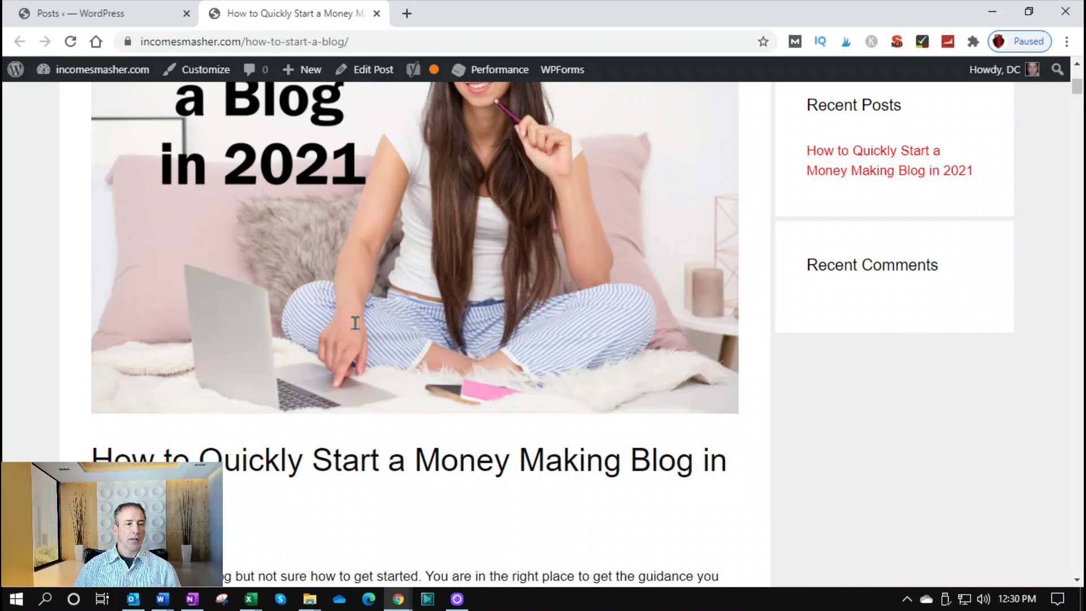
scroll(356, 323, down, 15)
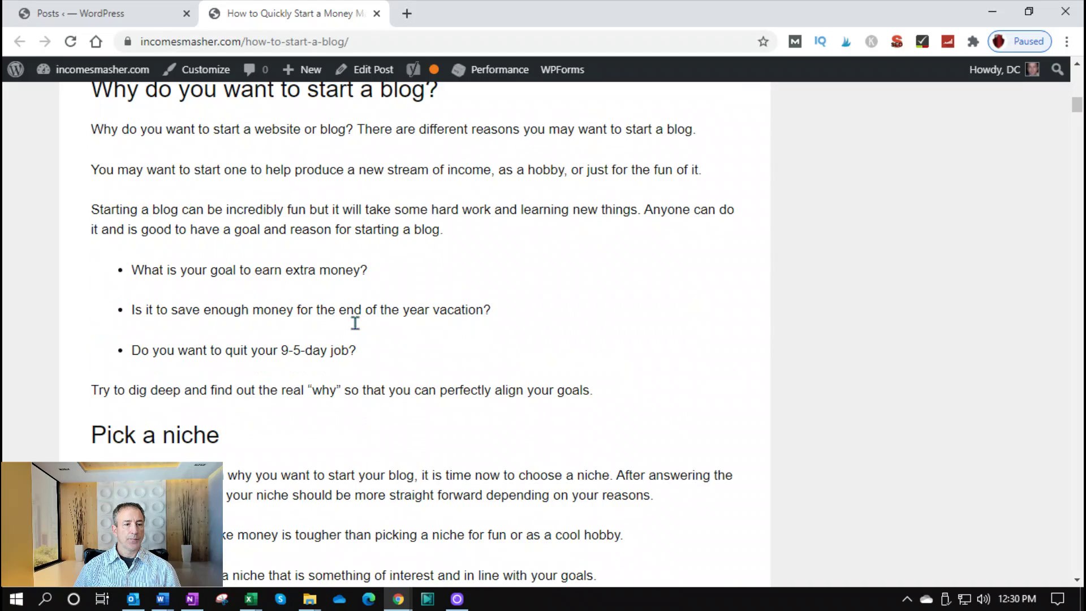
scroll(355, 323, down, 15)
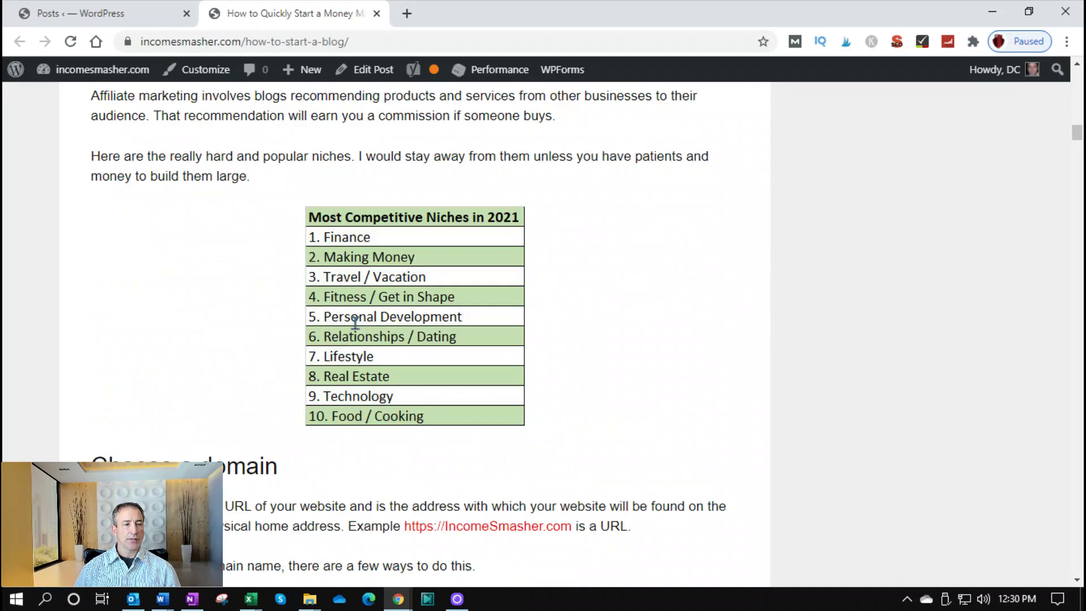
scroll(355, 323, down, 3)
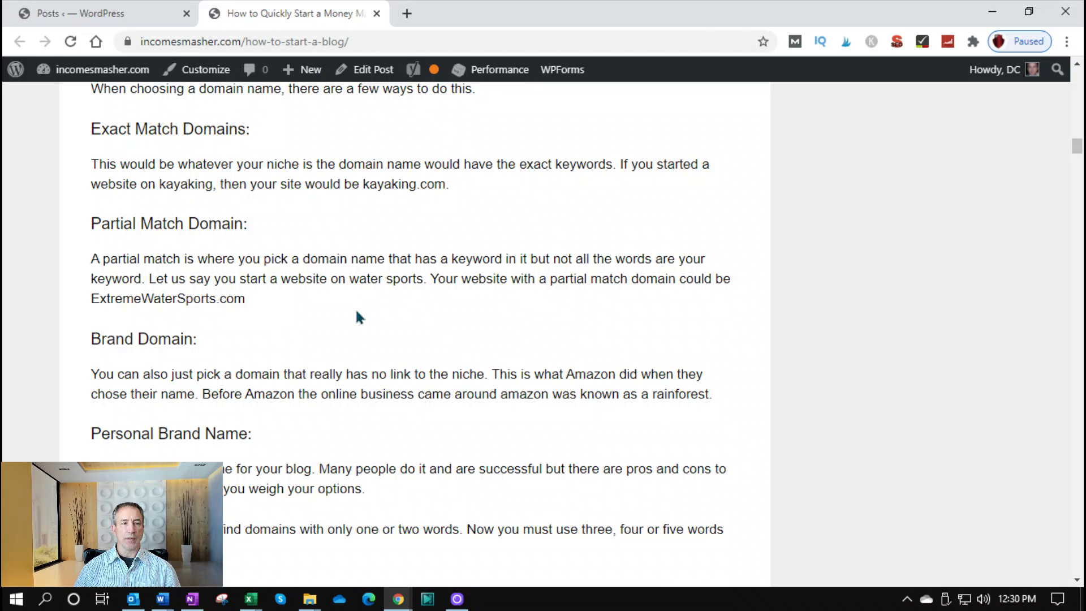
click(133, 11)
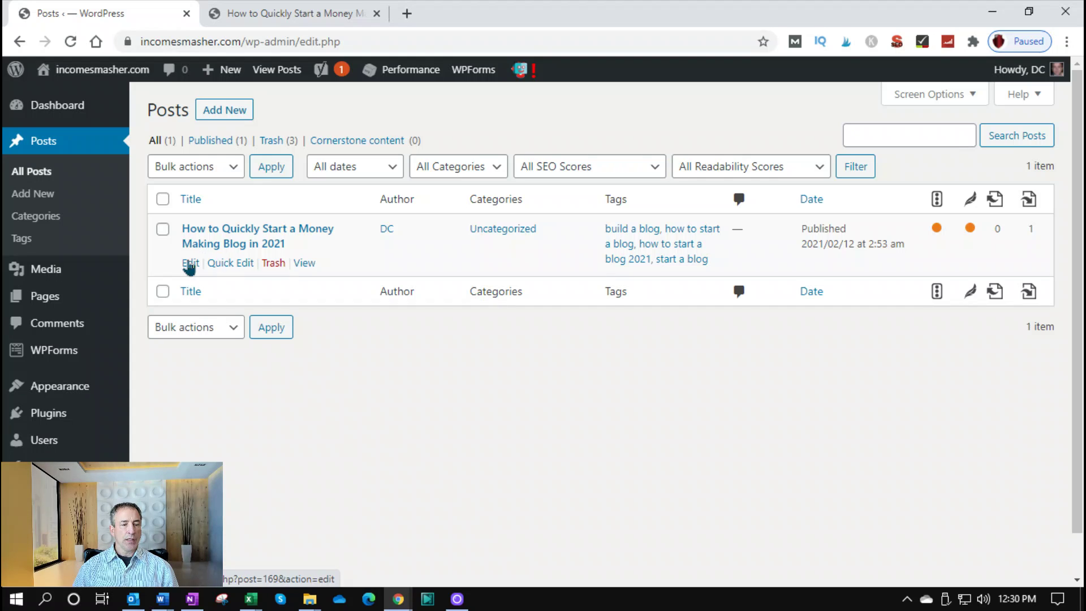
Create a new post titled "Seo Tools" with the post settings shown beside the editor.
click(227, 112)
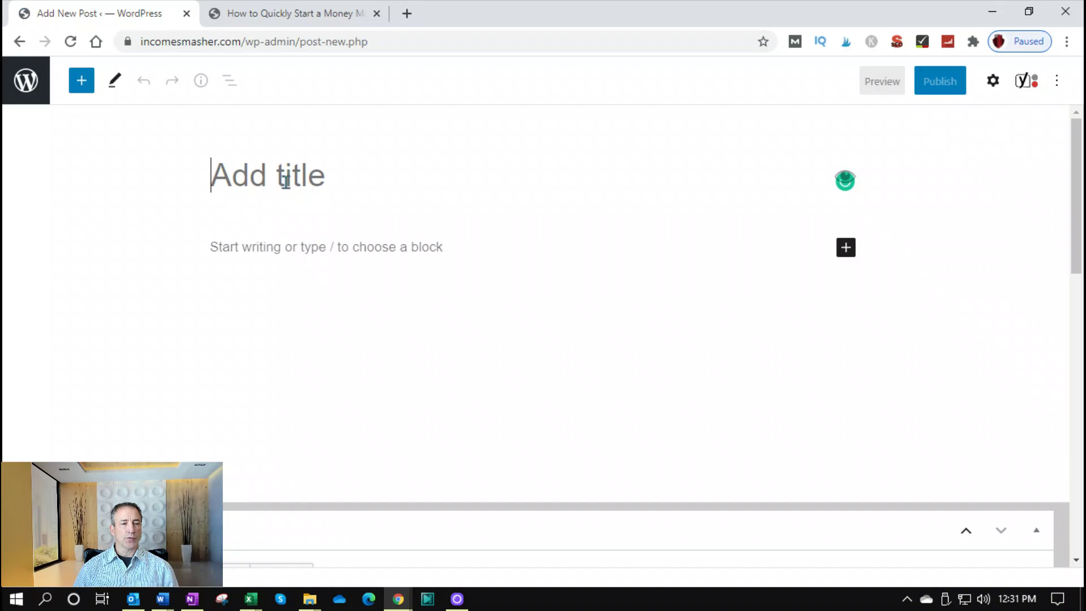
click(351, 176)
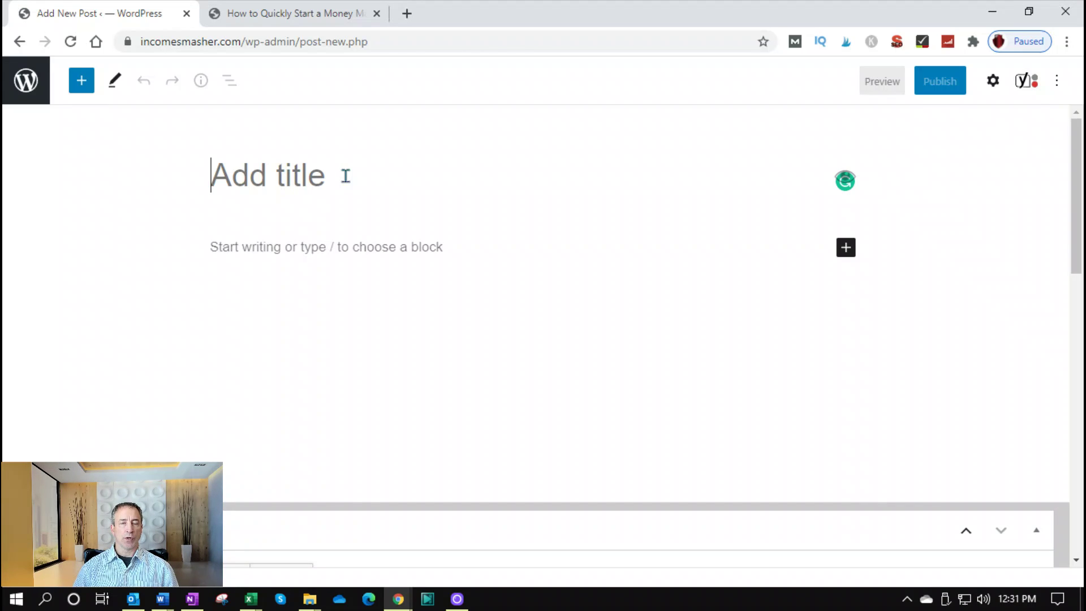
right_click(212, 181)
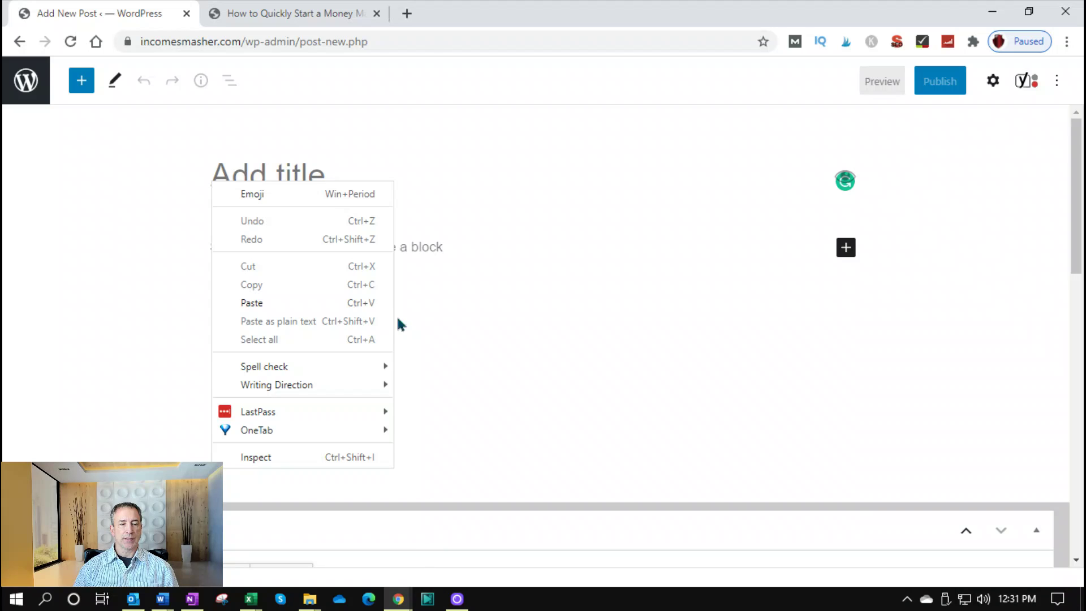
click(421, 221)
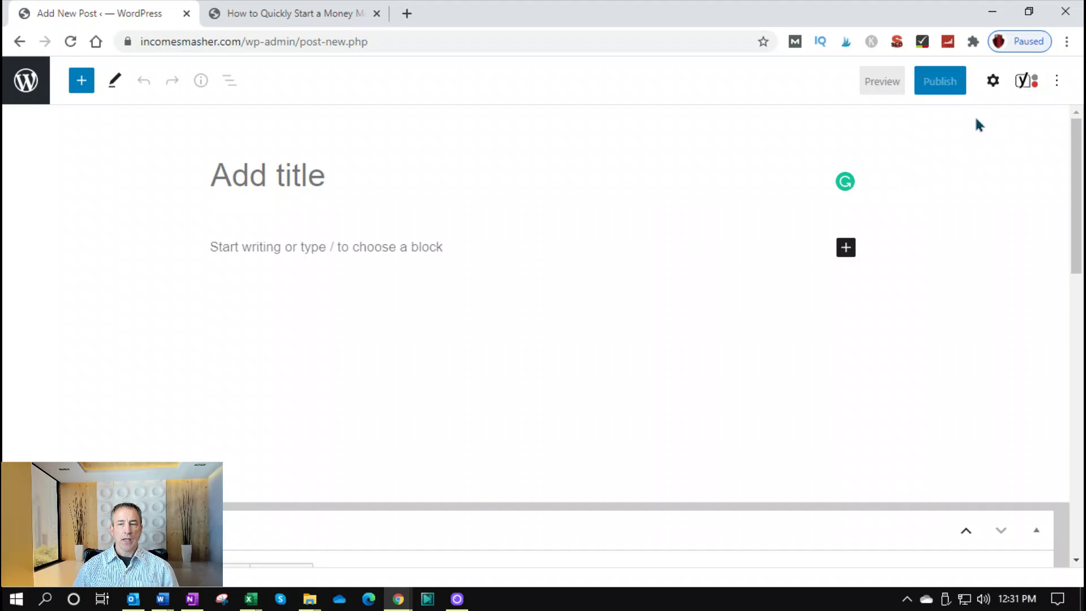
click(993, 82)
click(127, 177)
text(Se)
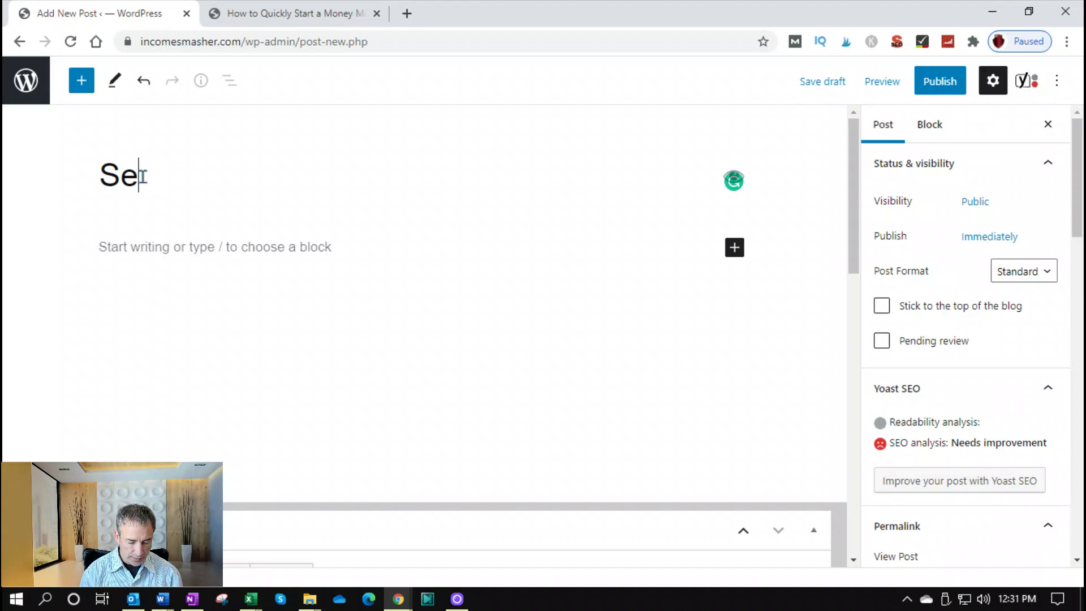
text(o Tools)
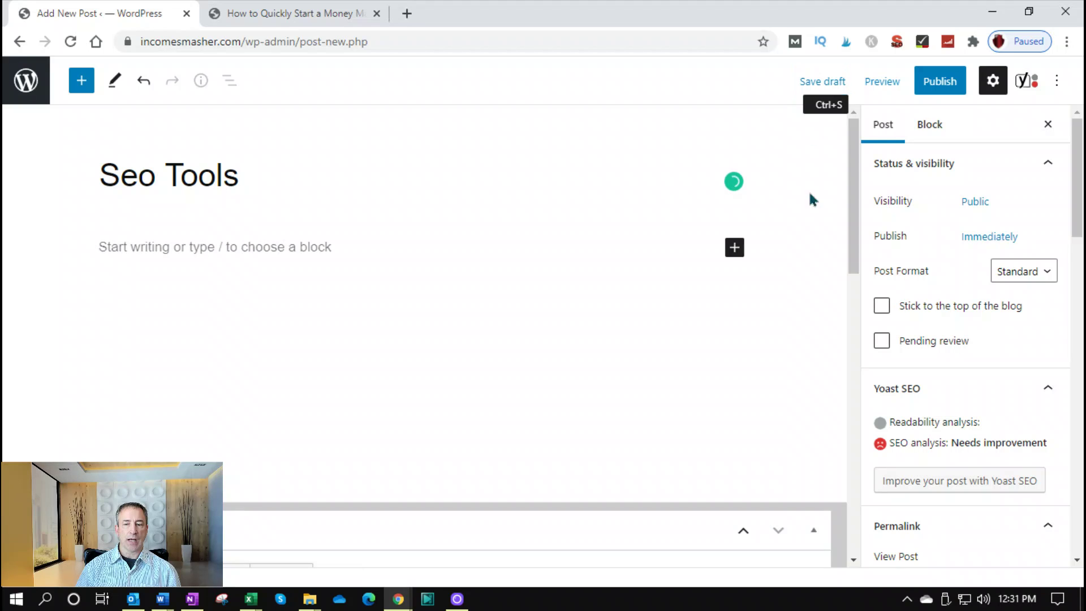
Examine the post settings from Status & visibility, Yoast SEO and Permalink through Categories, Tags, Featured image and Layout.
click(995, 86)
click(994, 90)
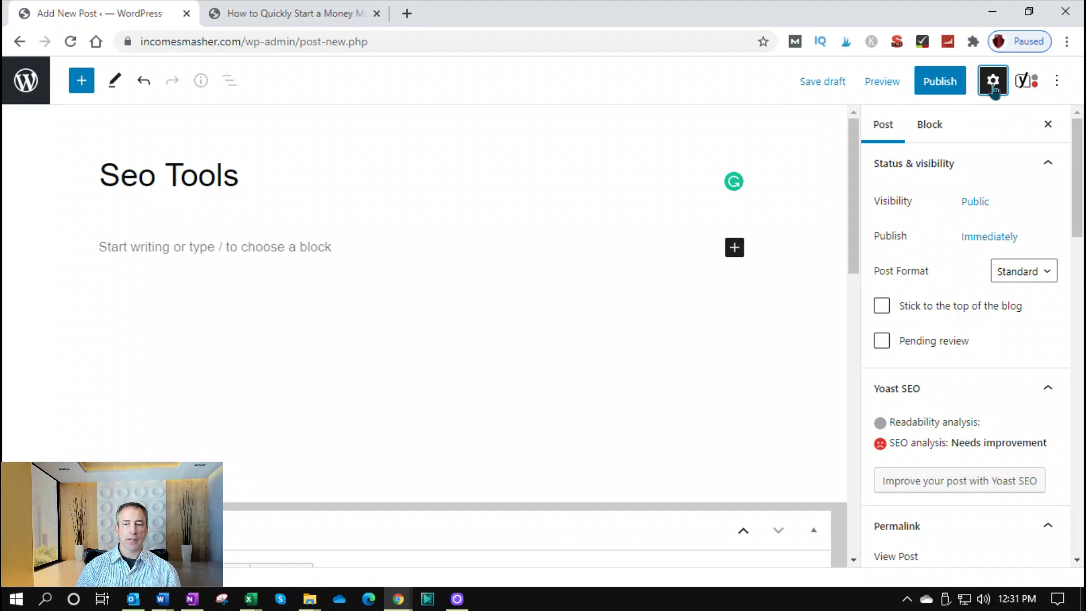
scroll(924, 396, down, 3)
scroll(924, 415, up, 3)
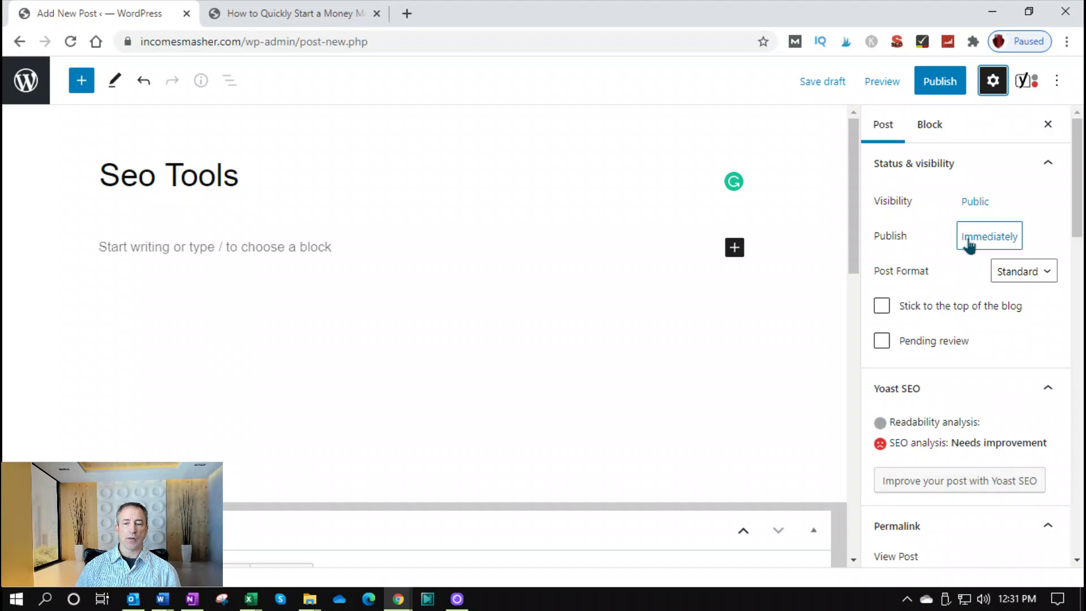
scroll(939, 367, down, 3)
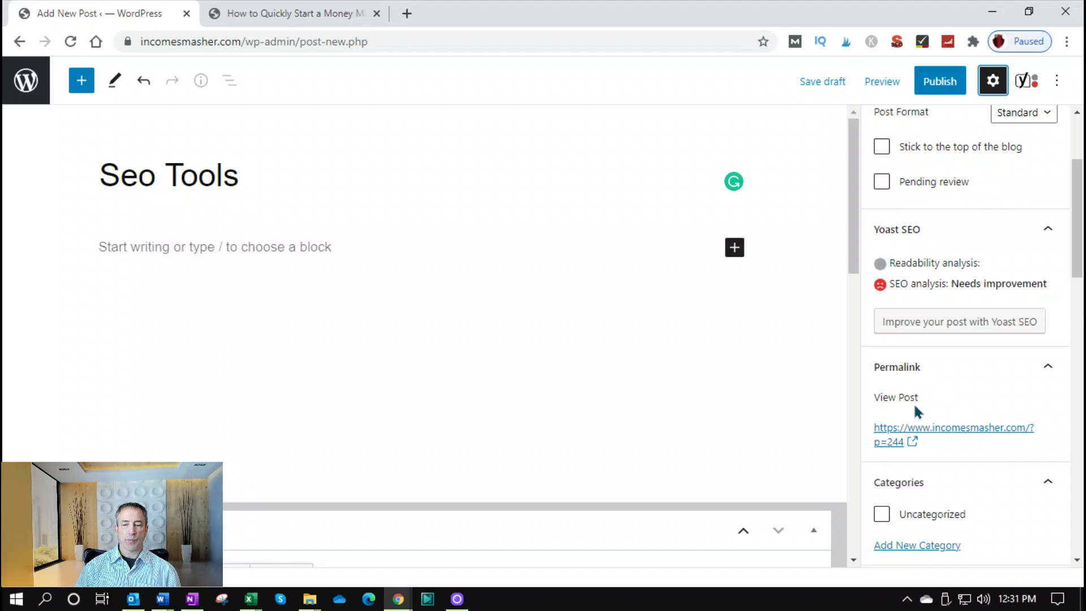
scroll(922, 403, down, 3)
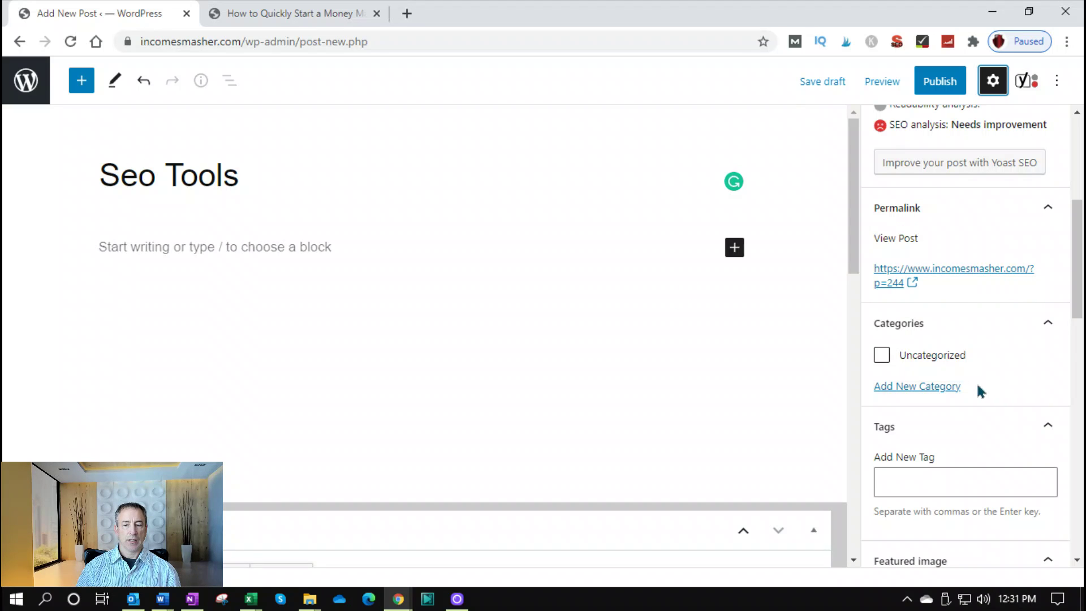
scroll(948, 379, down, 5)
scroll(950, 357, up, 3)
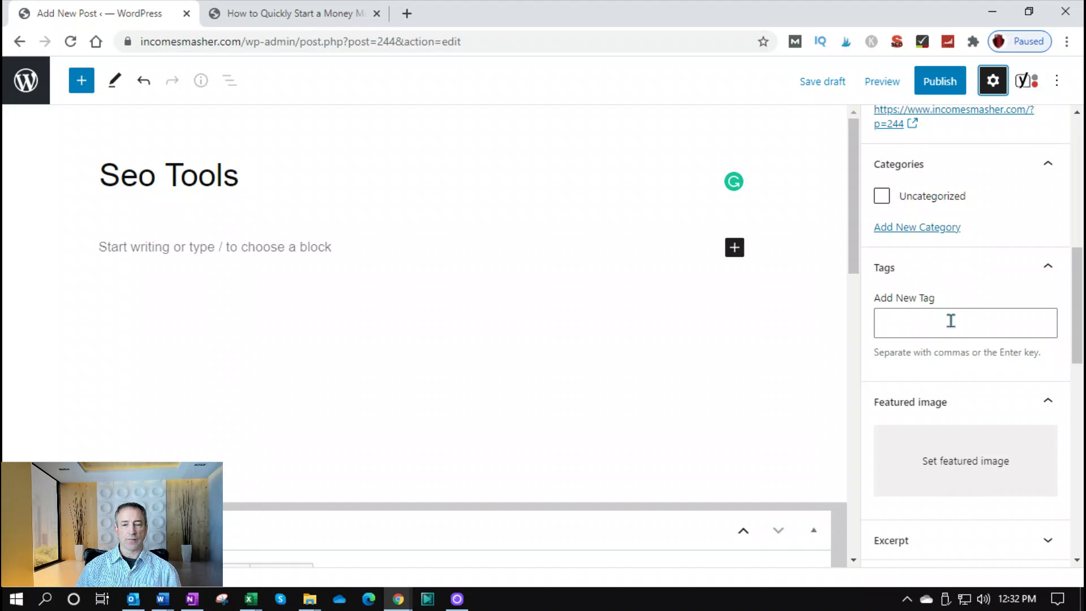
scroll(948, 328, down, 3)
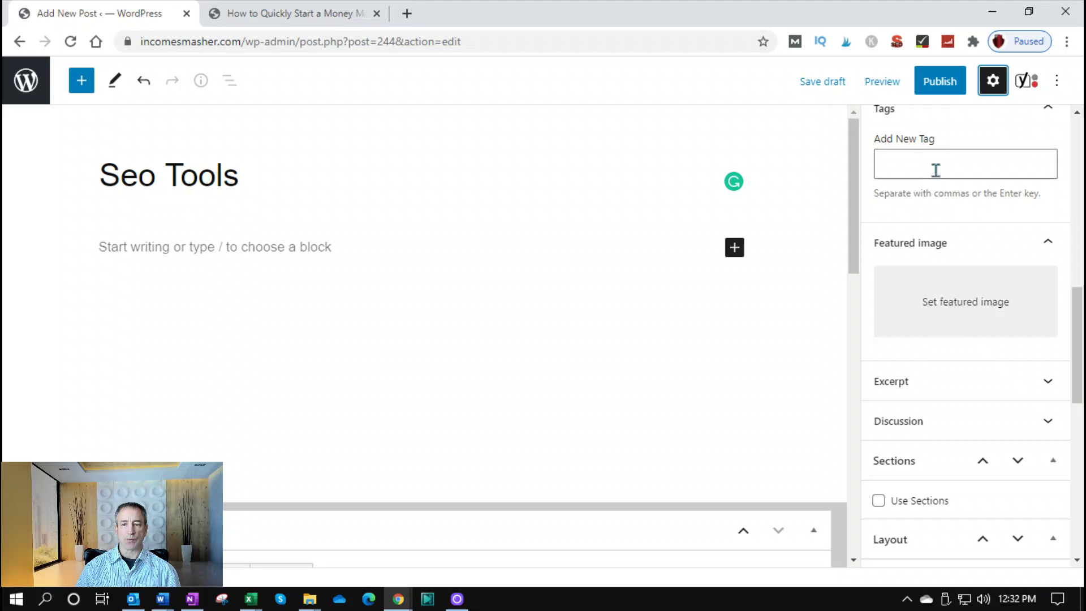
scroll(949, 439, down, 5)
scroll(947, 440, up, 3)
scroll(947, 441, up, 3)
Select How-to-start-a-blog-2021-1.jpg in the featured image library and close the library without setting it.
click(934, 299)
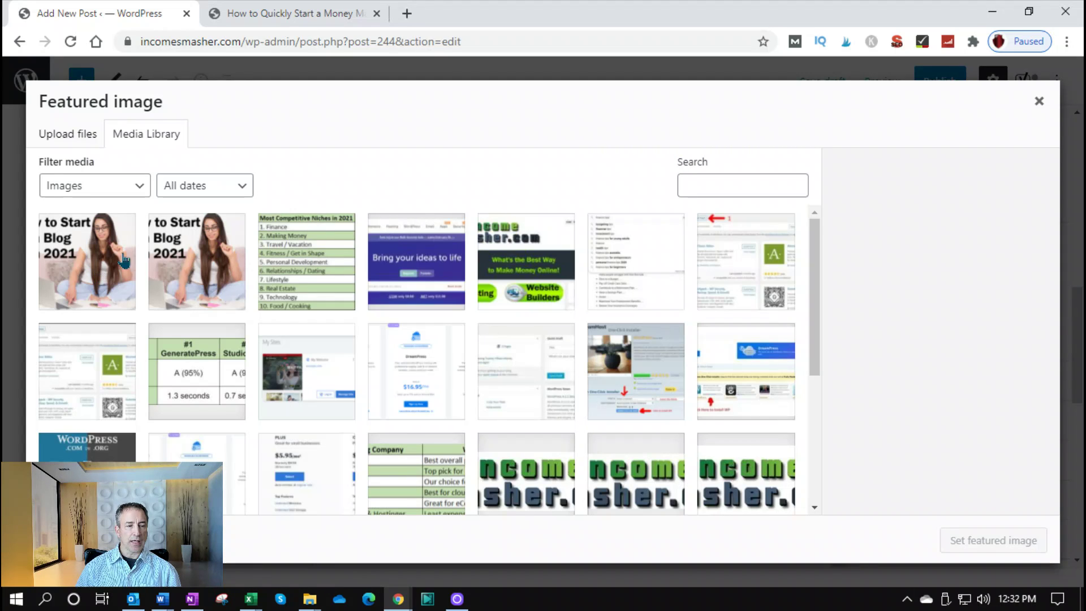
click(93, 265)
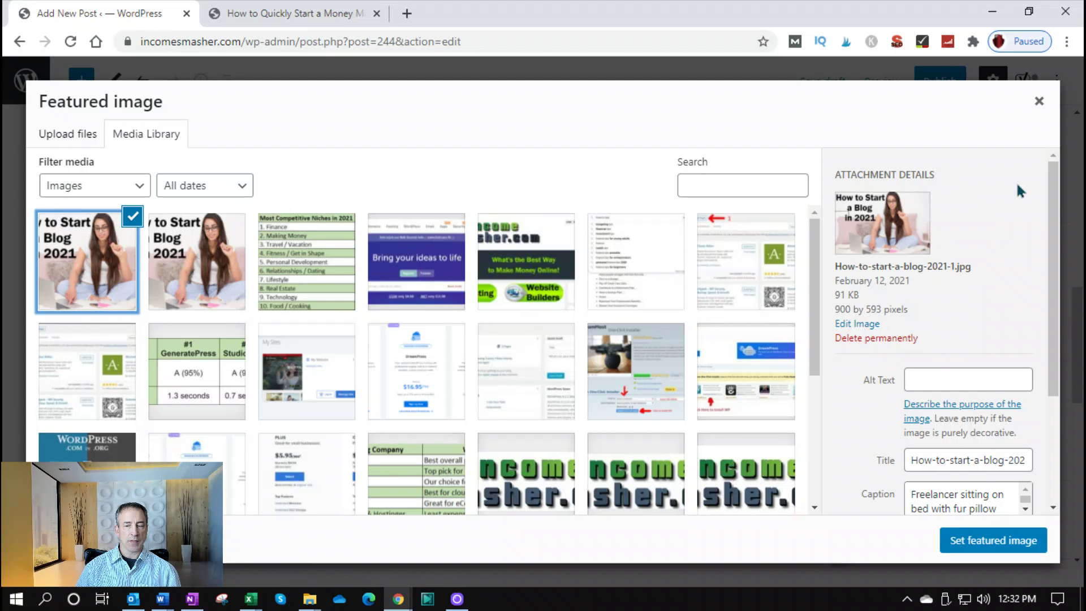
click(1040, 104)
Set the Yoast SEO focus keyphrase of the post to "Seo Tools".
scroll(735, 402, down, 3)
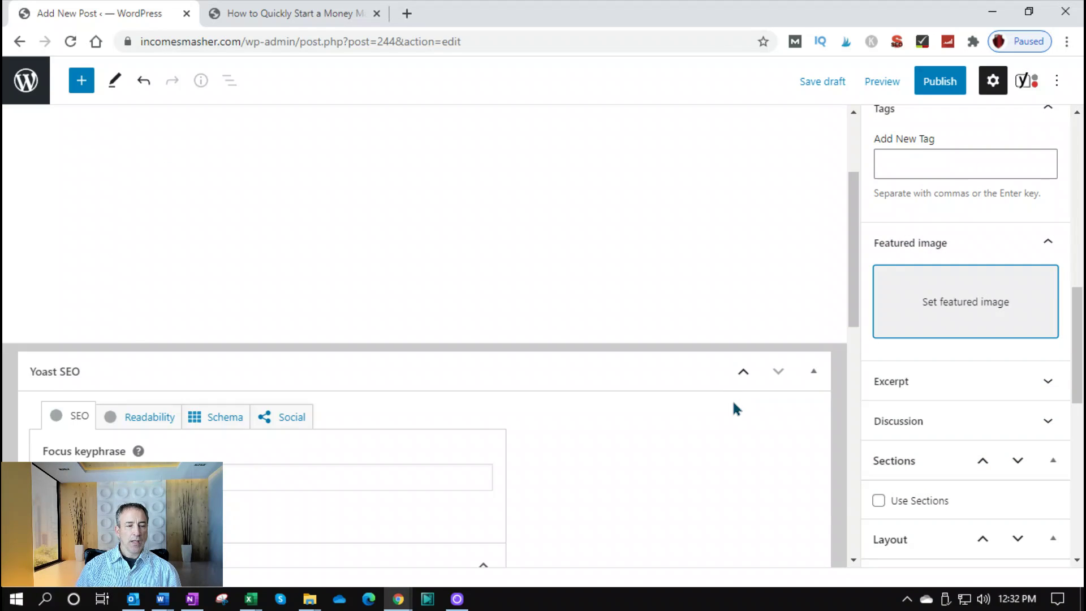
scroll(733, 403, down, 3)
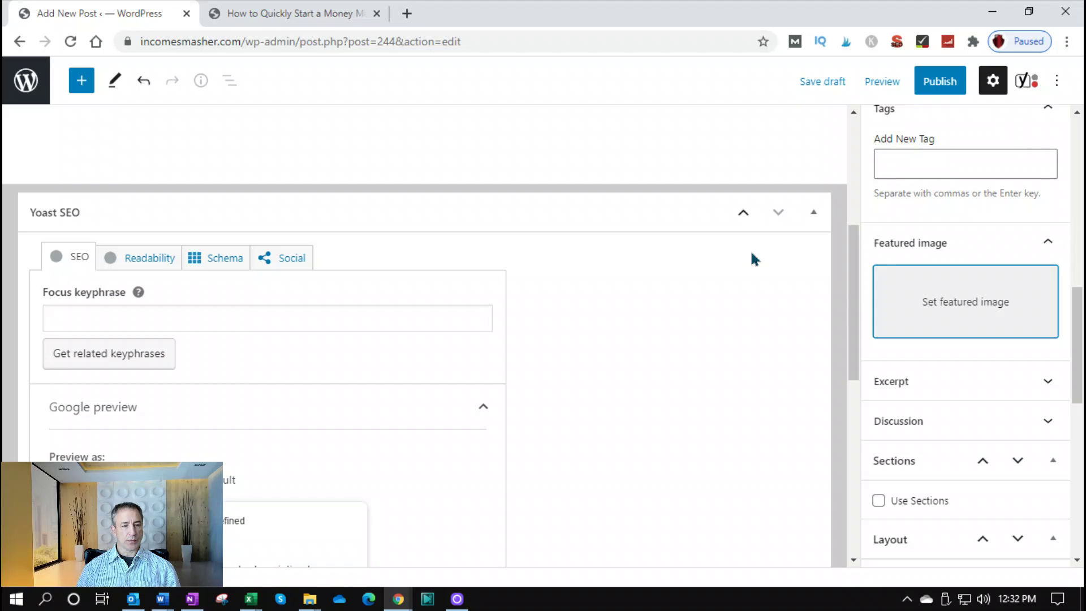
click(130, 326)
text(s)
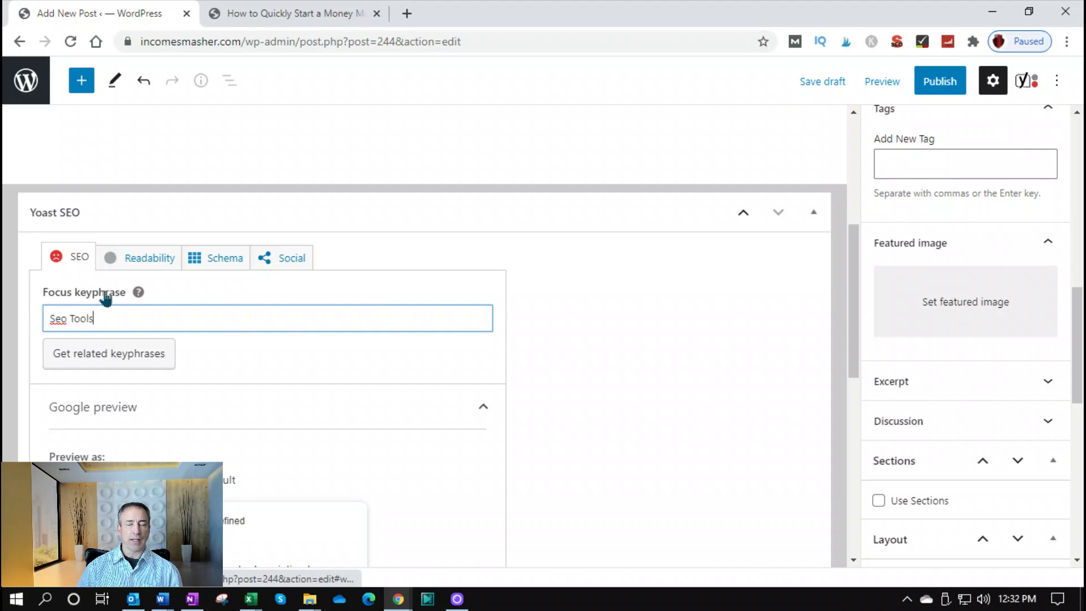
Examine the Yoast SEO Google preview, the SEO title, slug and meta description fields, and the expanded SEO analysis results.
scroll(252, 458, down, 8)
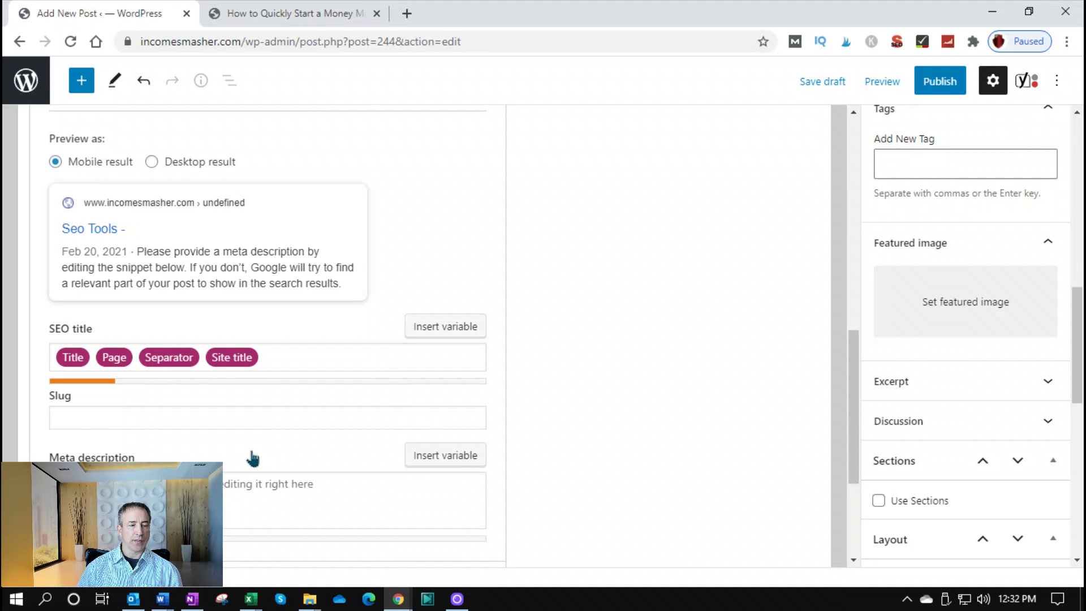
click(111, 337)
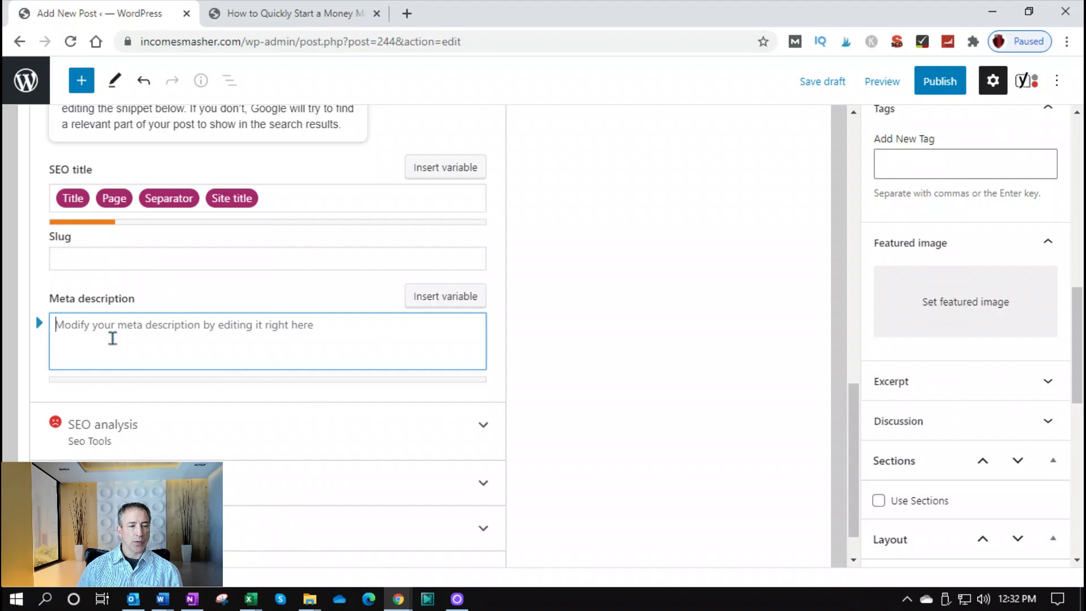
click(116, 432)
scroll(146, 449, down, 5)
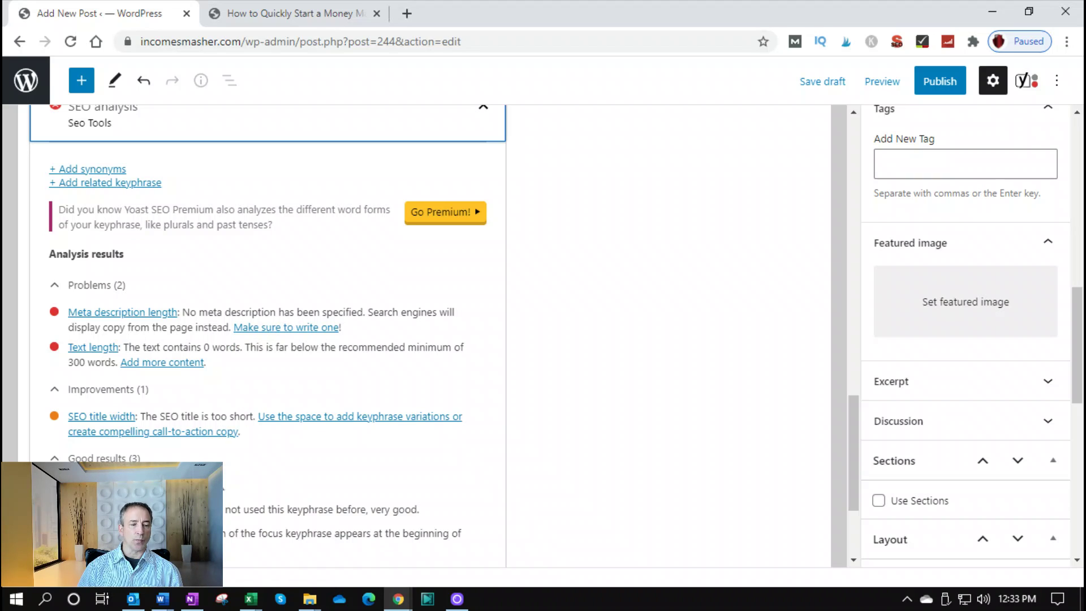
scroll(219, 456, down, 3)
scroll(206, 388, up, 10)
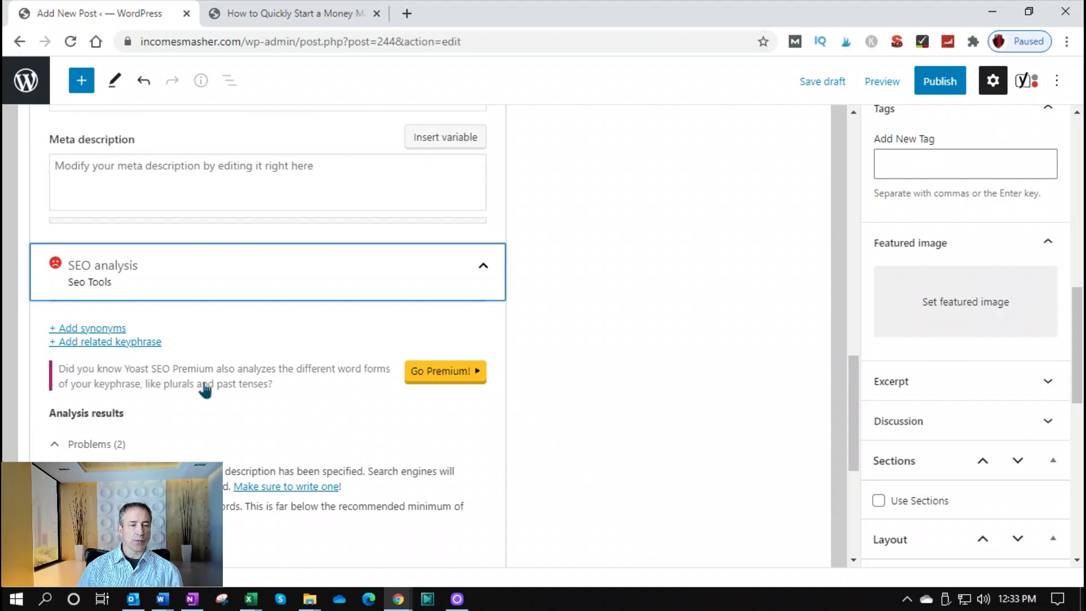
scroll(205, 387, up, 5)
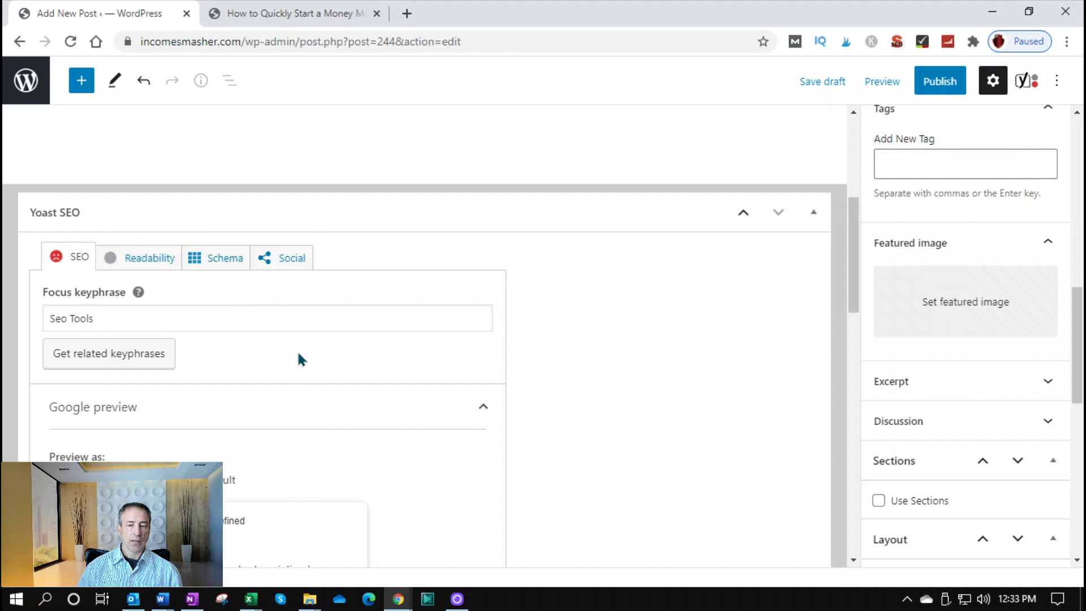
scroll(299, 353, up, 5)
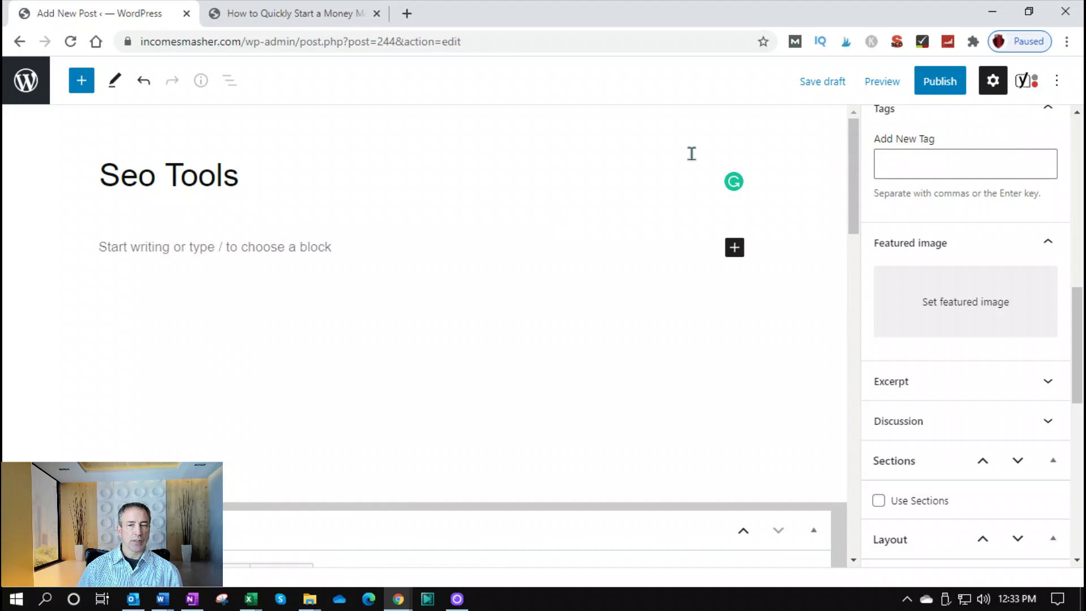
Return to the list of posts and move the "Seo Tools" draft to the trash.
click(18, 84)
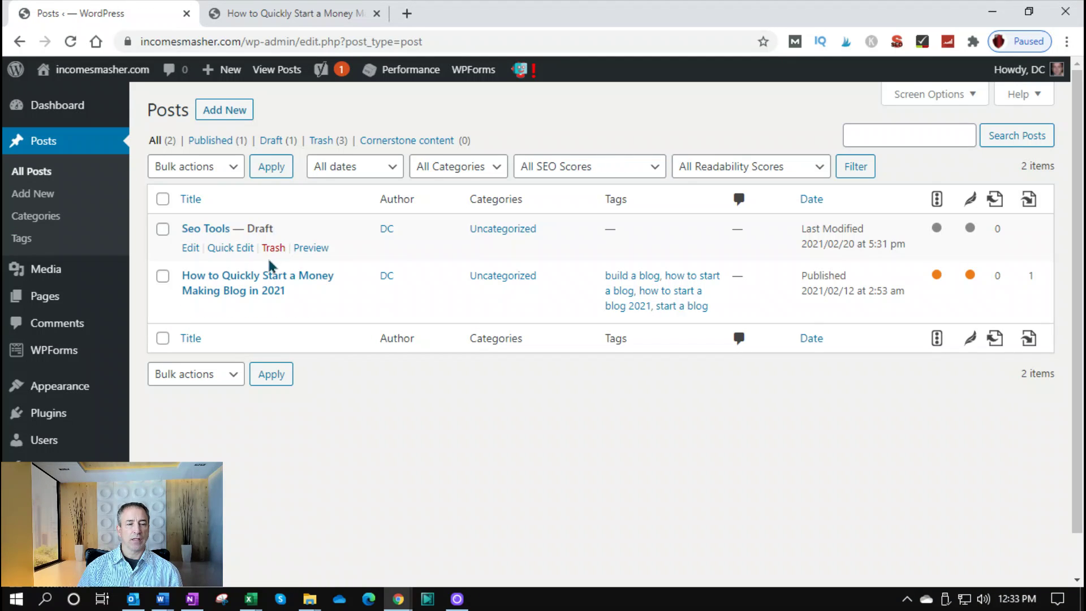
click(266, 251)
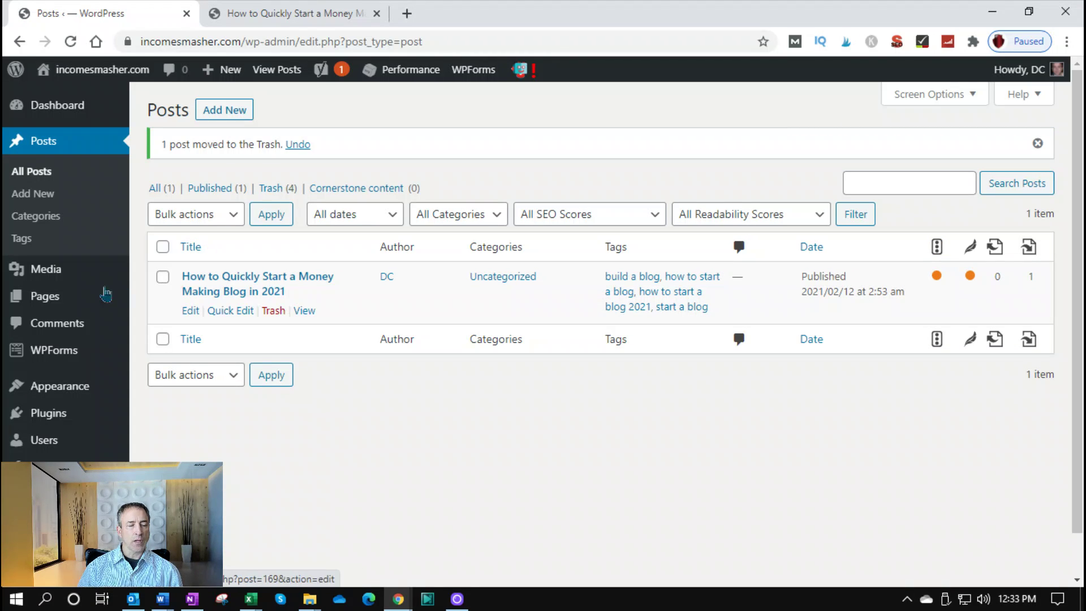
Open the list of all pages and look through its entries down to the website builders page.
click(43, 296)
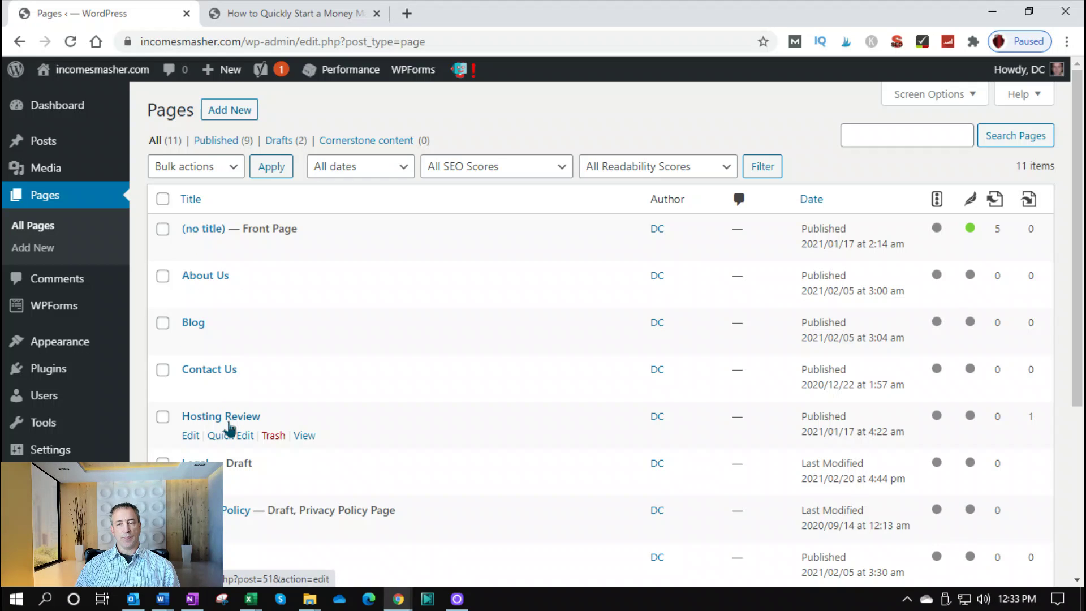
scroll(228, 504, down, 3)
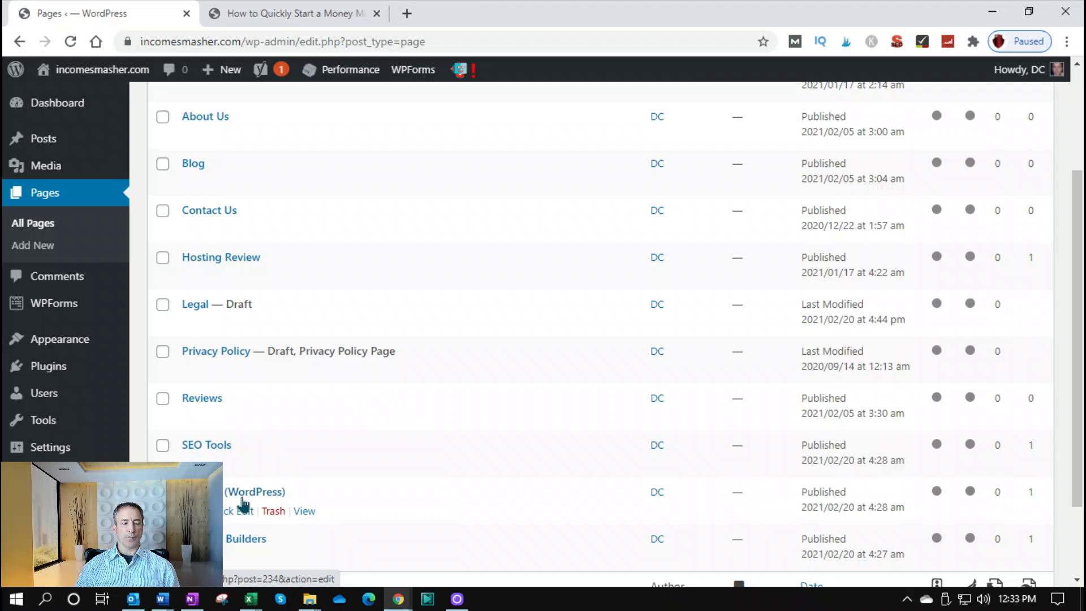
scroll(225, 449, up, 3)
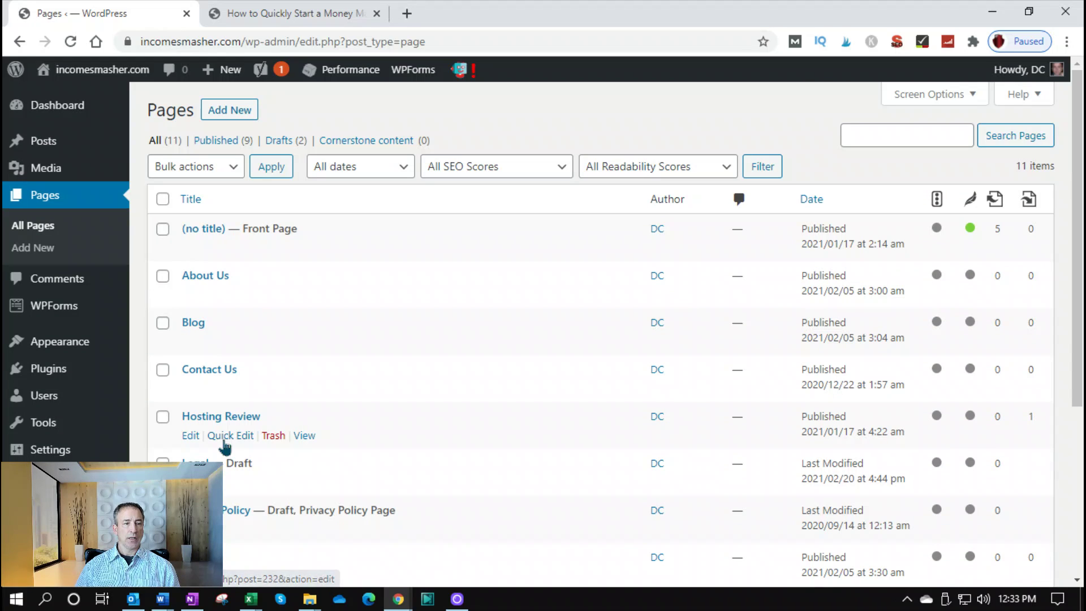
Open the untitled front page for editing and select its Hosting image block to show the block settings.
click(190, 249)
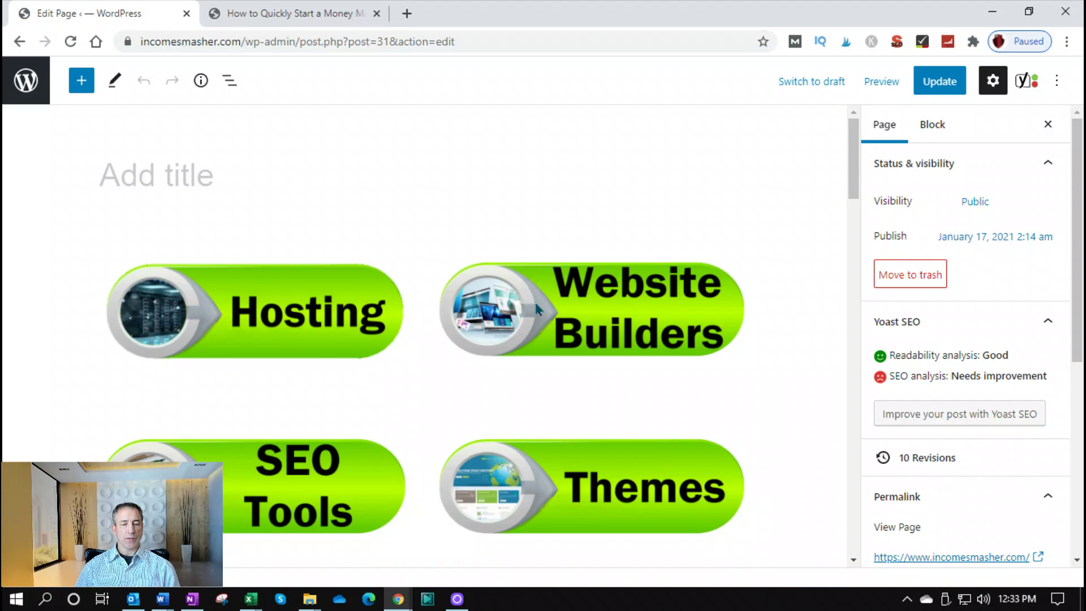
click(286, 303)
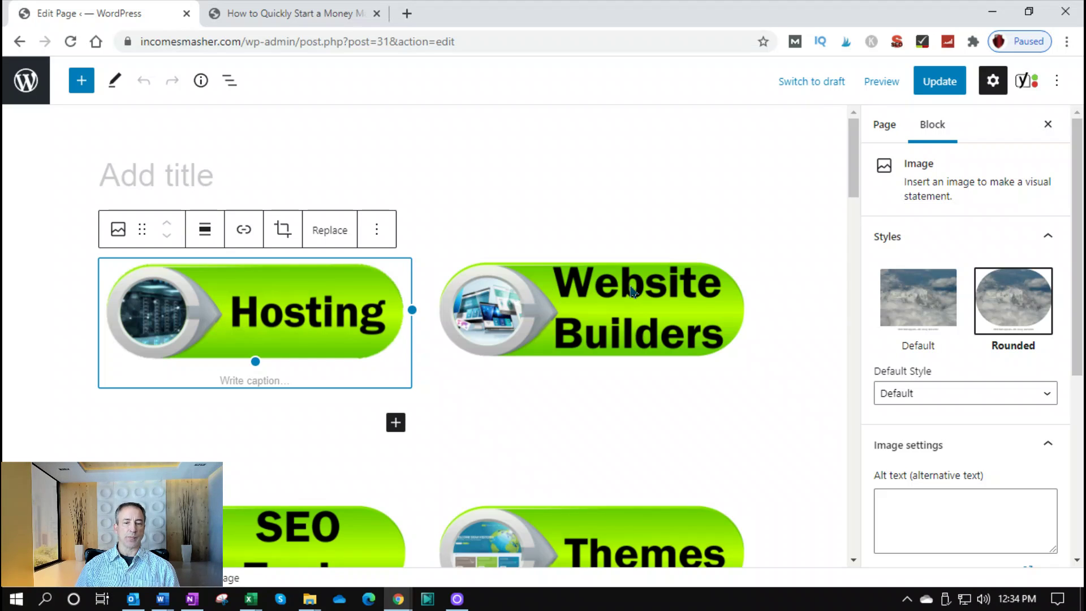
scroll(729, 412, down, 3)
scroll(733, 403, up, 3)
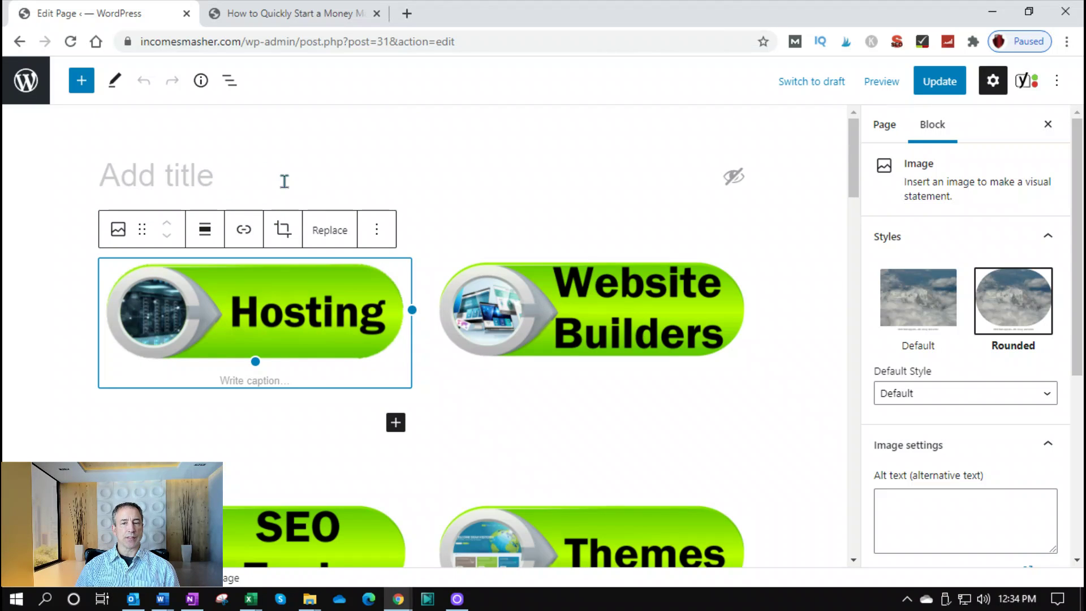
Switch to the published article, go to the site's home page through the header logo, and look over its content.
click(282, 9)
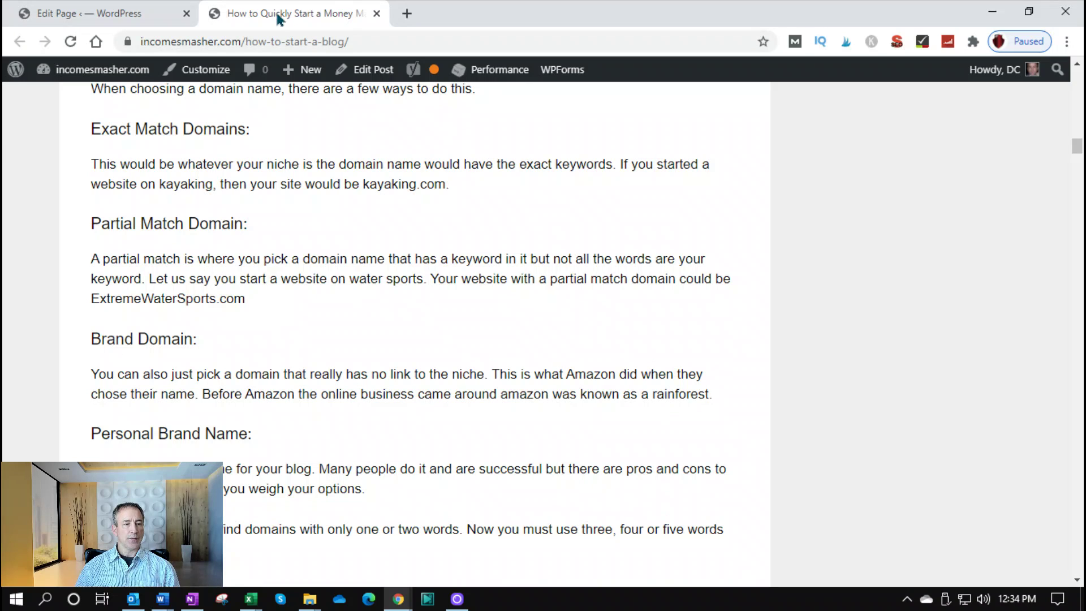
scroll(341, 306, up, 15)
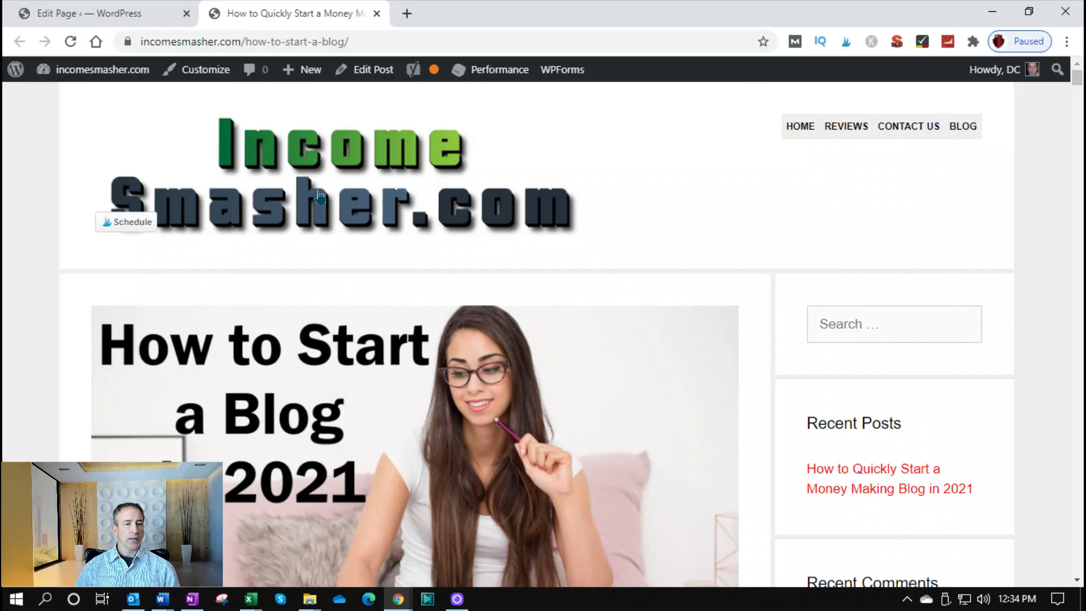
click(319, 195)
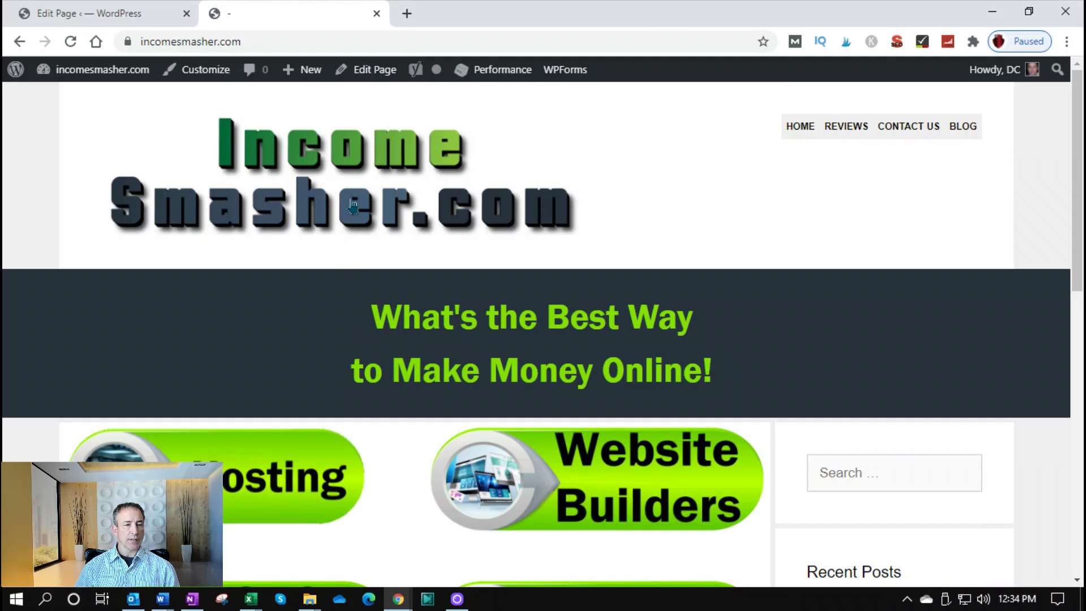
scroll(357, 339, down, 3)
scroll(358, 368, up, 3)
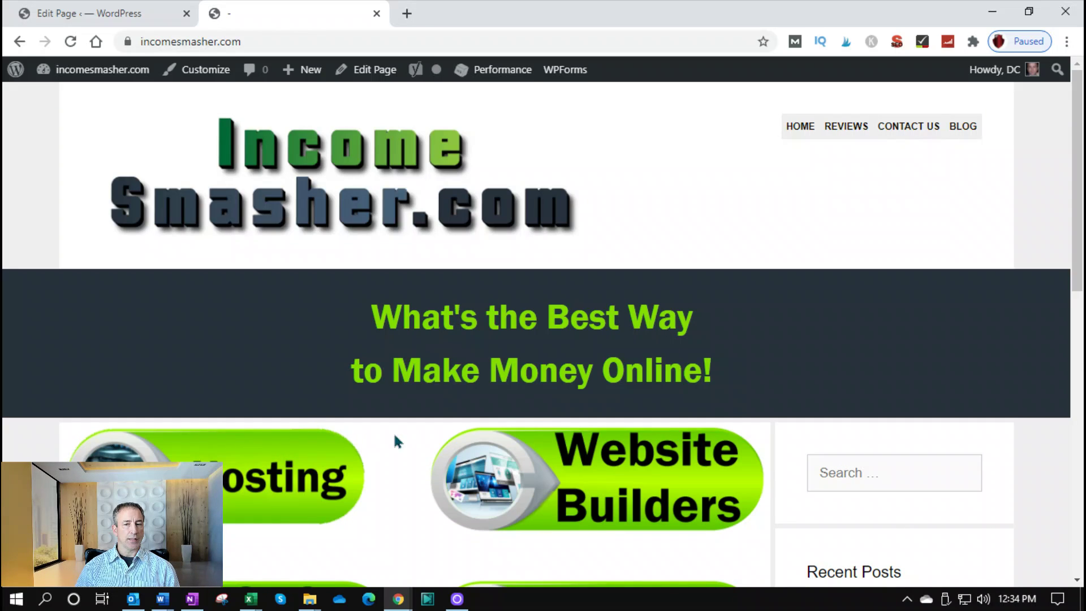
Select the front page's empty title in the editor and compare it with the live home page, reviewing its content down to the footer.
click(100, 16)
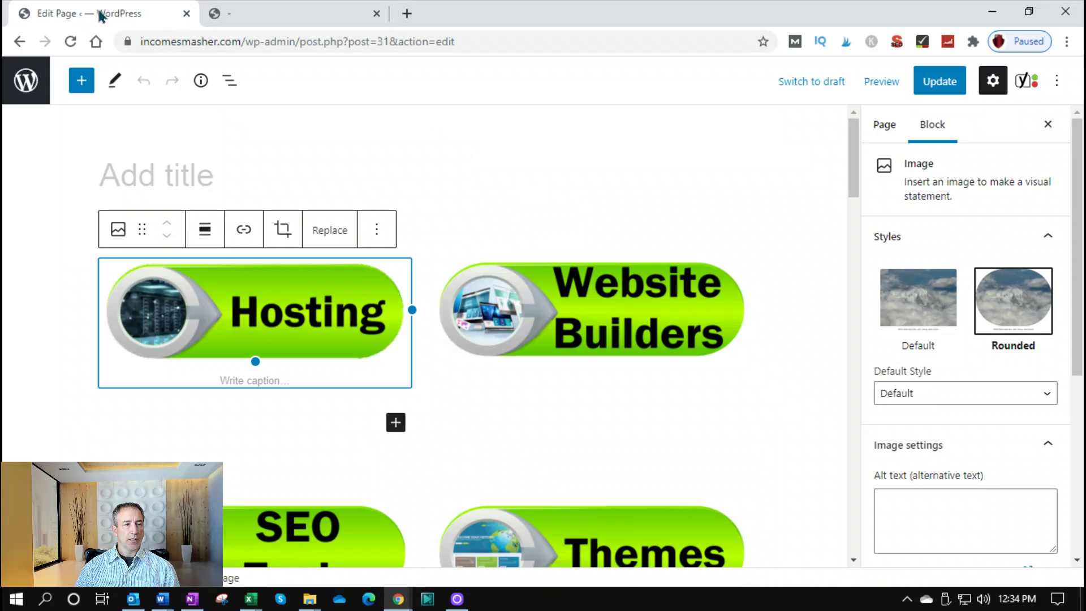
click(136, 174)
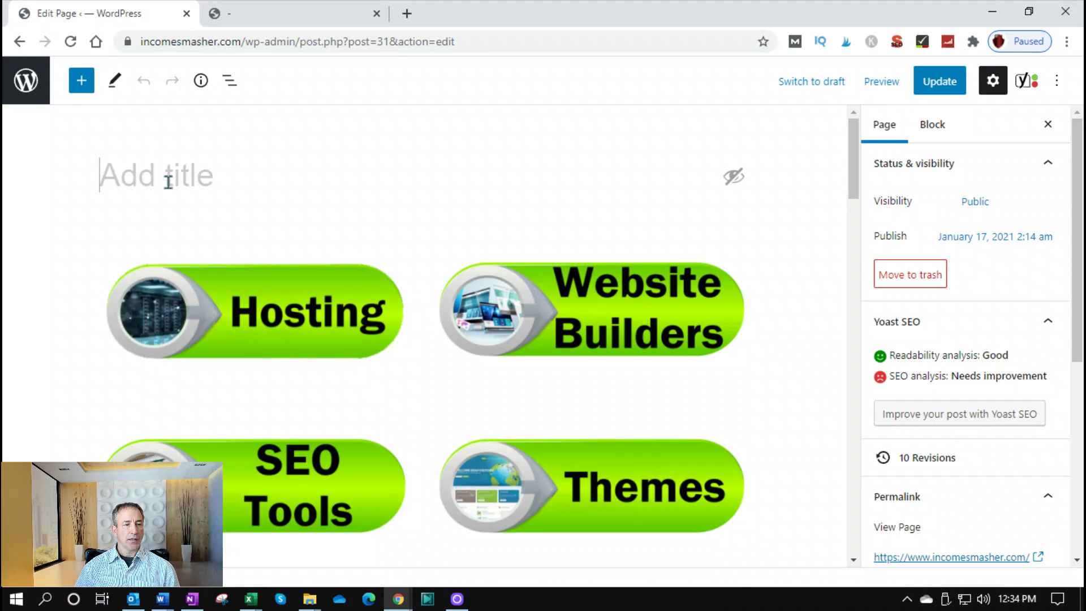
click(284, 13)
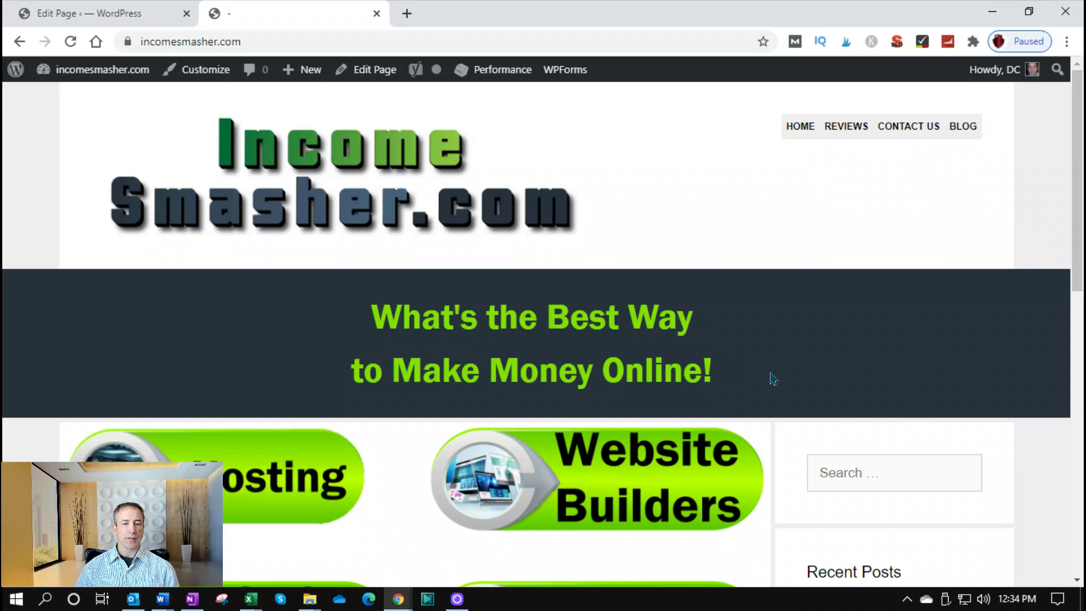
scroll(764, 391, down, 10)
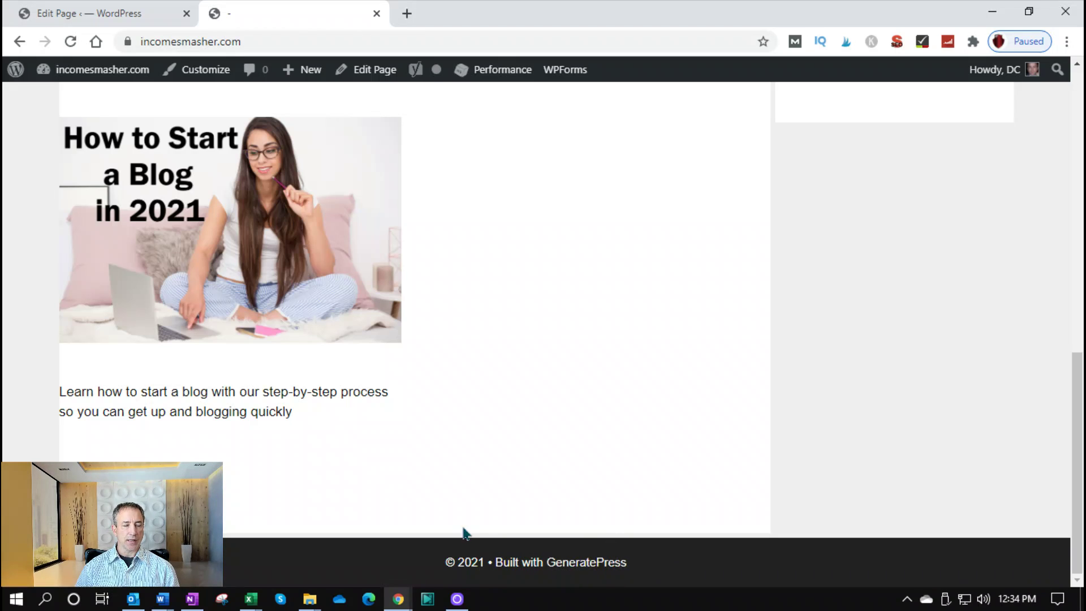
scroll(438, 512, up, 8)
scroll(437, 511, down, 5)
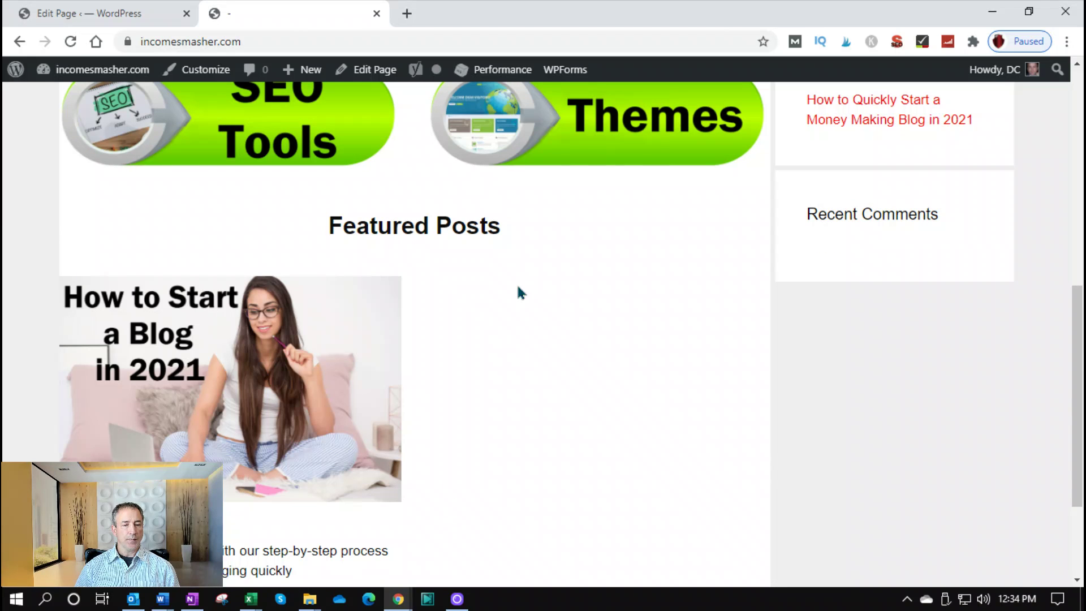
scroll(579, 391, up, 5)
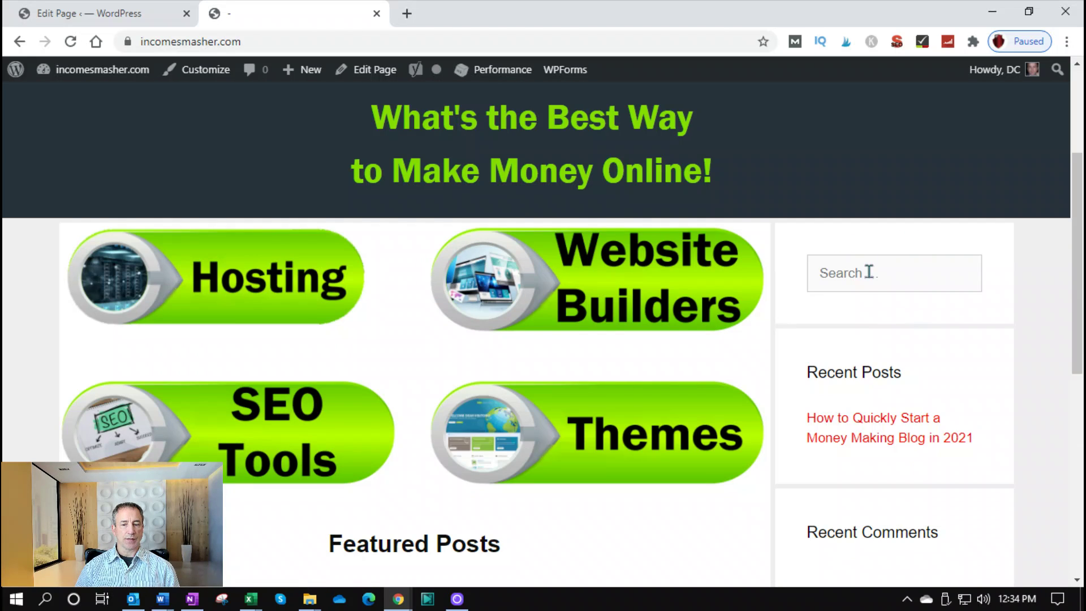
Examine the front page's blocks in the editor, from the empty title through Featured Posts to the Yoast SEO section.
click(103, 17)
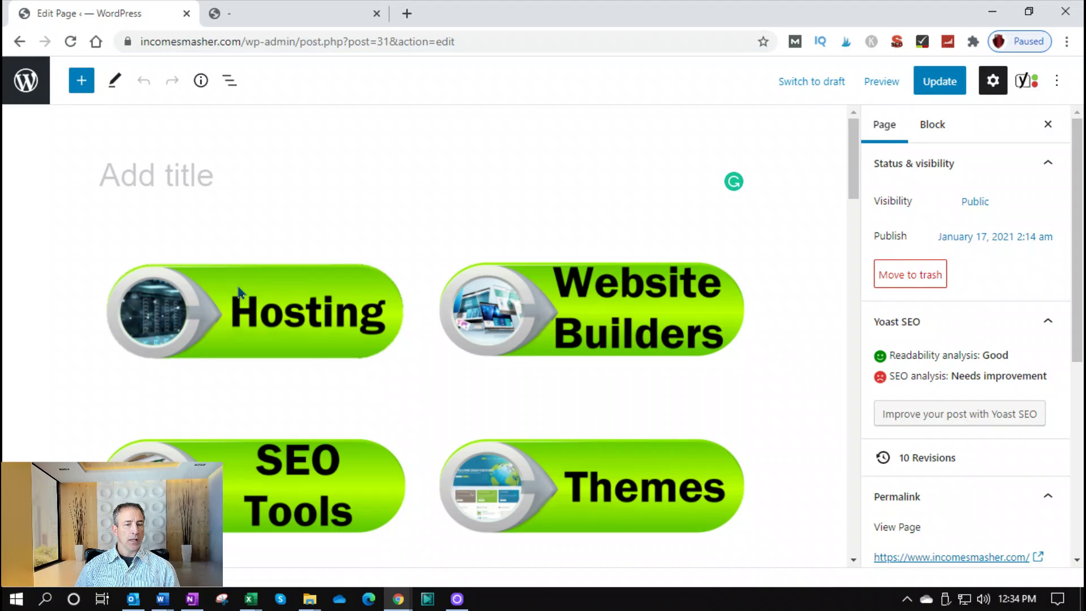
scroll(451, 354, down, 3)
scroll(449, 357, down, 6)
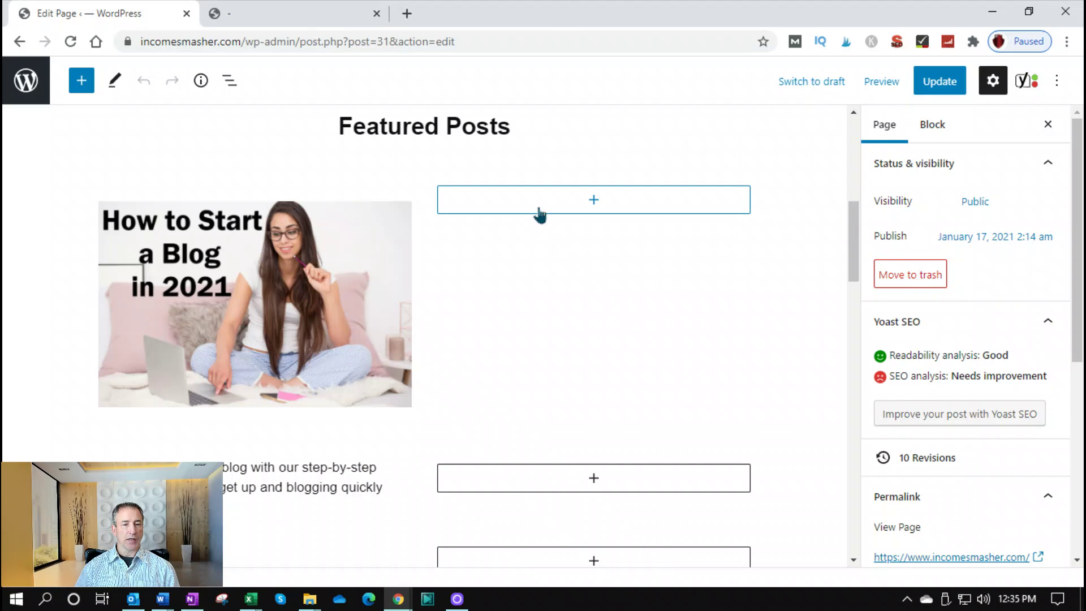
scroll(501, 472, down, 5)
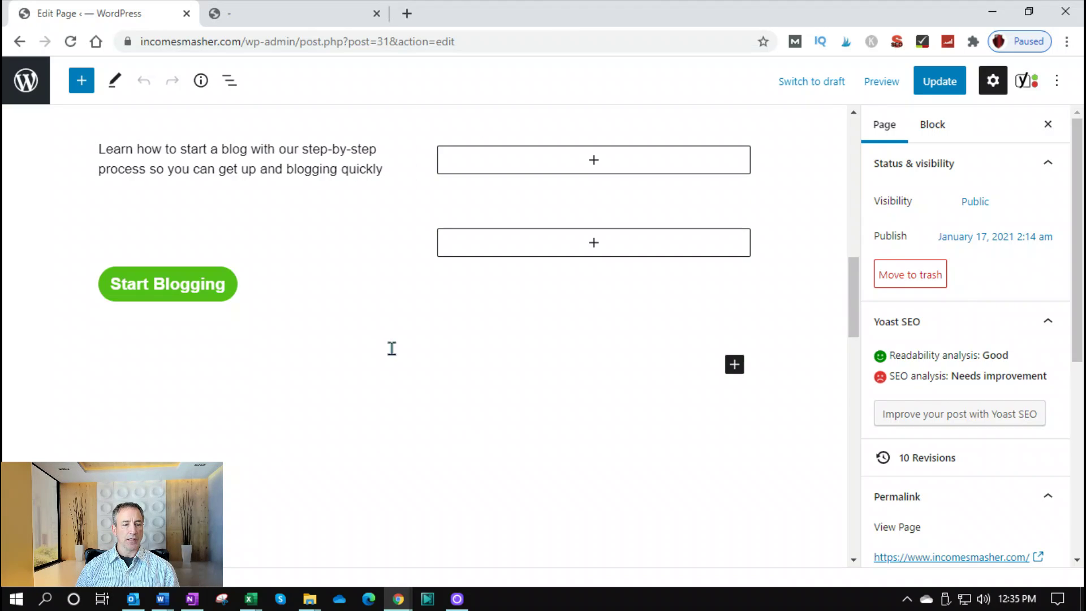
scroll(547, 362, up, 3)
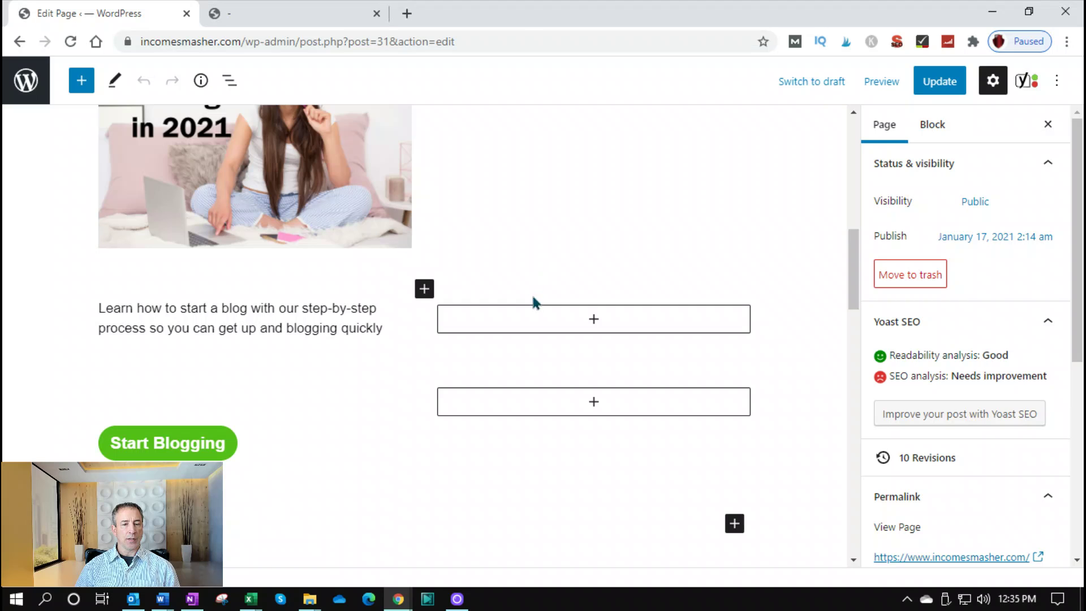
scroll(578, 434, down, 3)
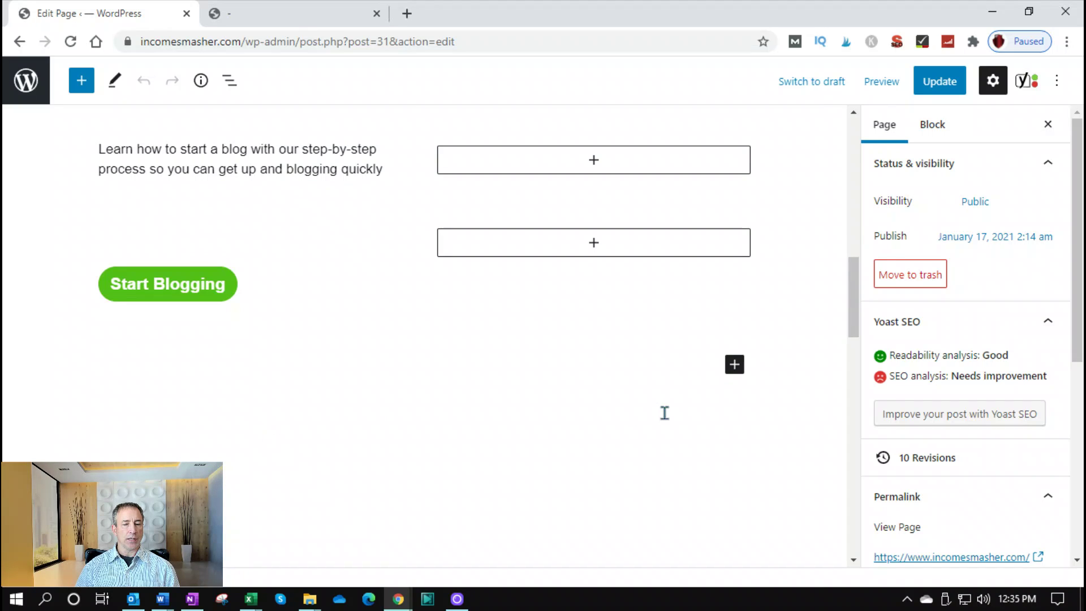
scroll(662, 434, down, 5)
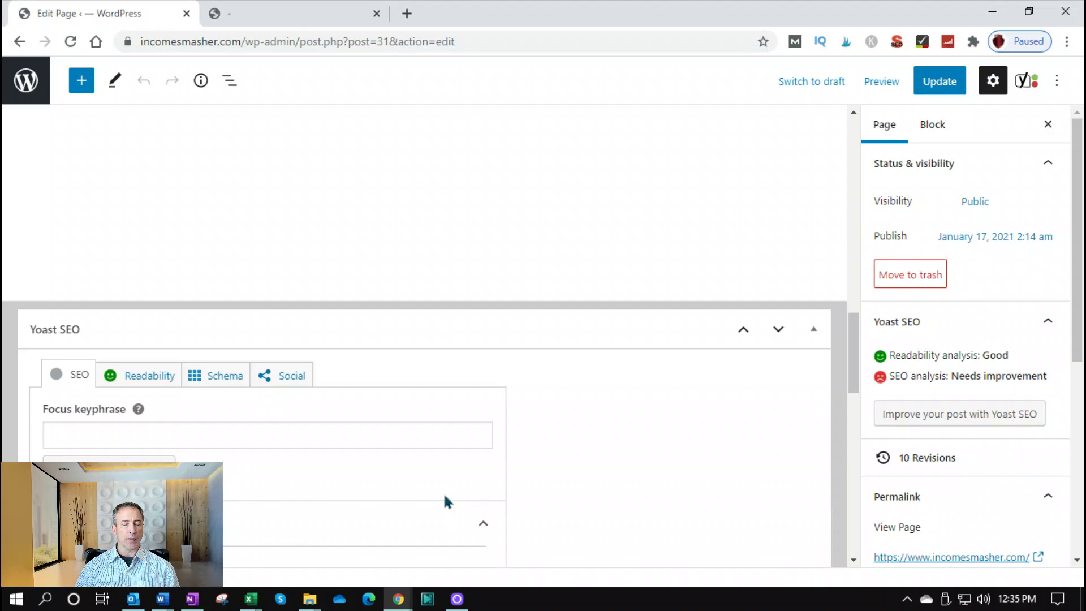
scroll(447, 497, up, 10)
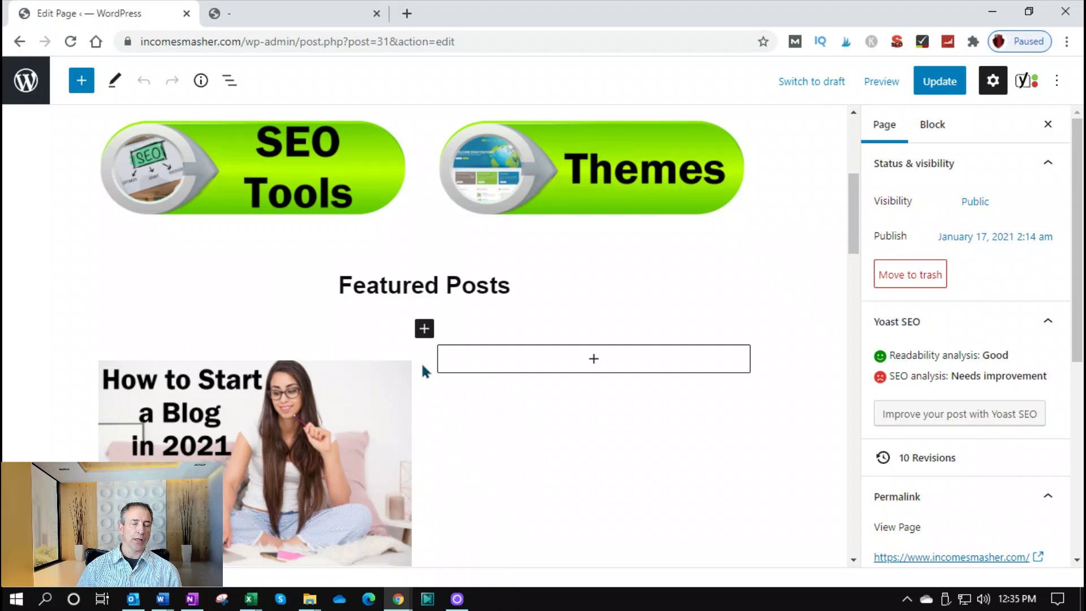
scroll(430, 397, up, 5)
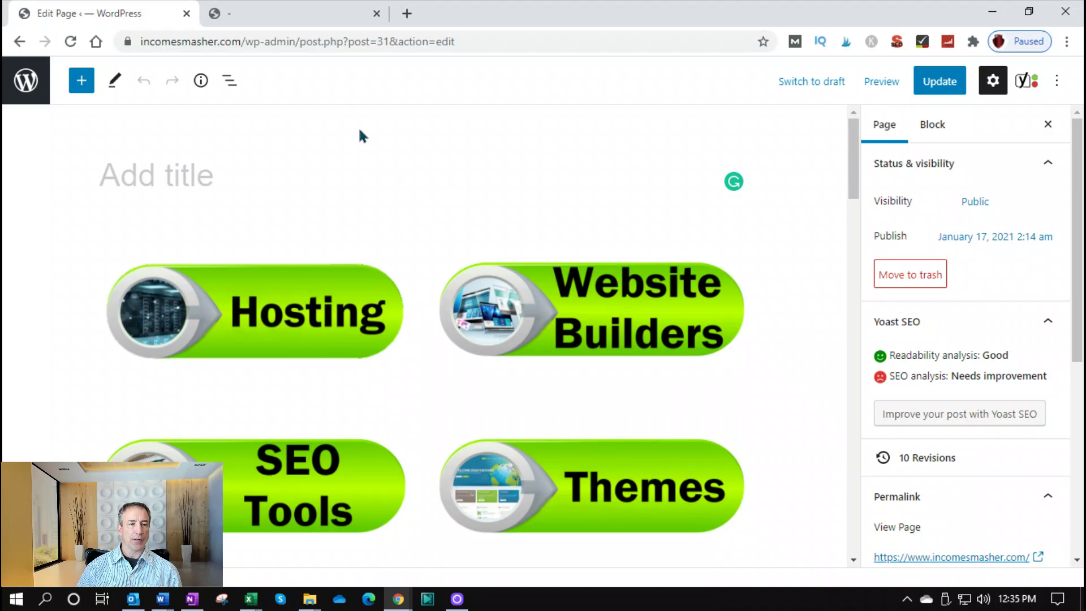
Check the live home page down to Featured Posts, and leave the front page's editor for the list of pages.
click(319, 15)
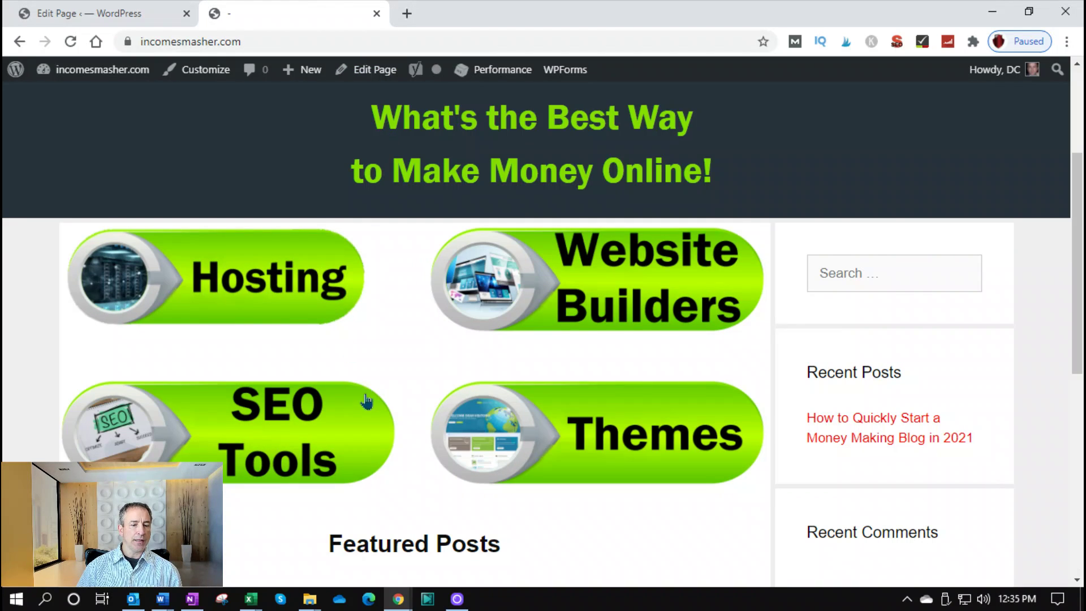
scroll(339, 340, down, 3)
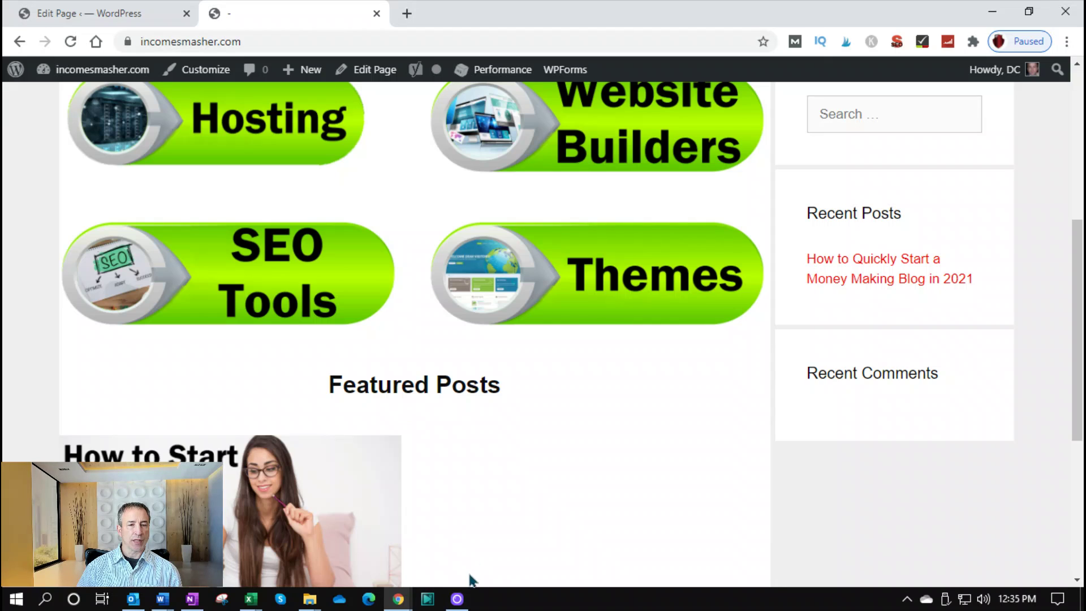
click(138, 15)
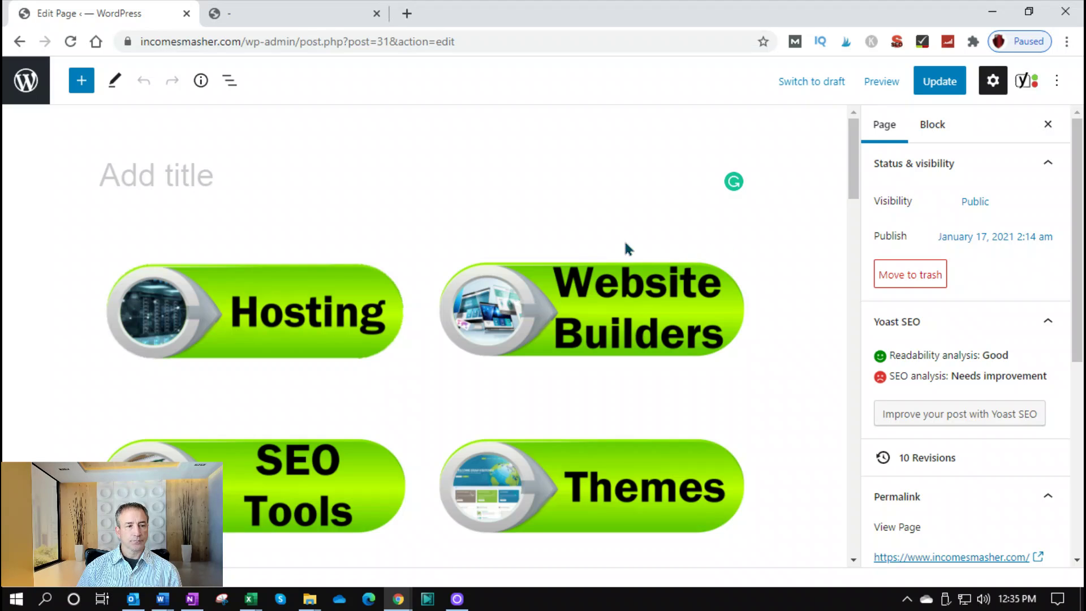
click(21, 91)
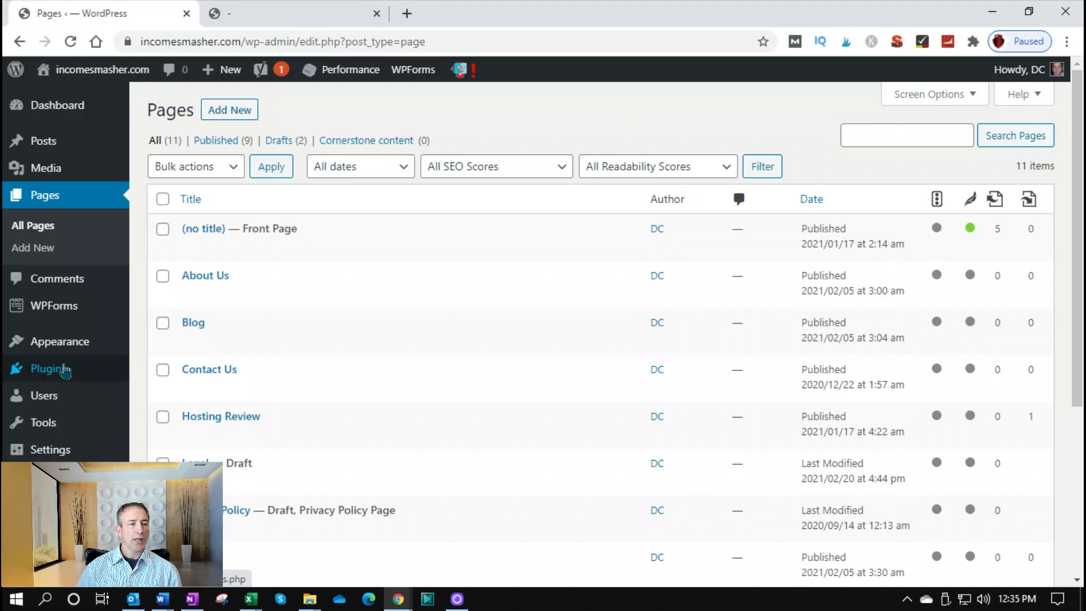
Open the GeneratePress theme options and look through the GP Premium modules.
mouse_move(249, 442)
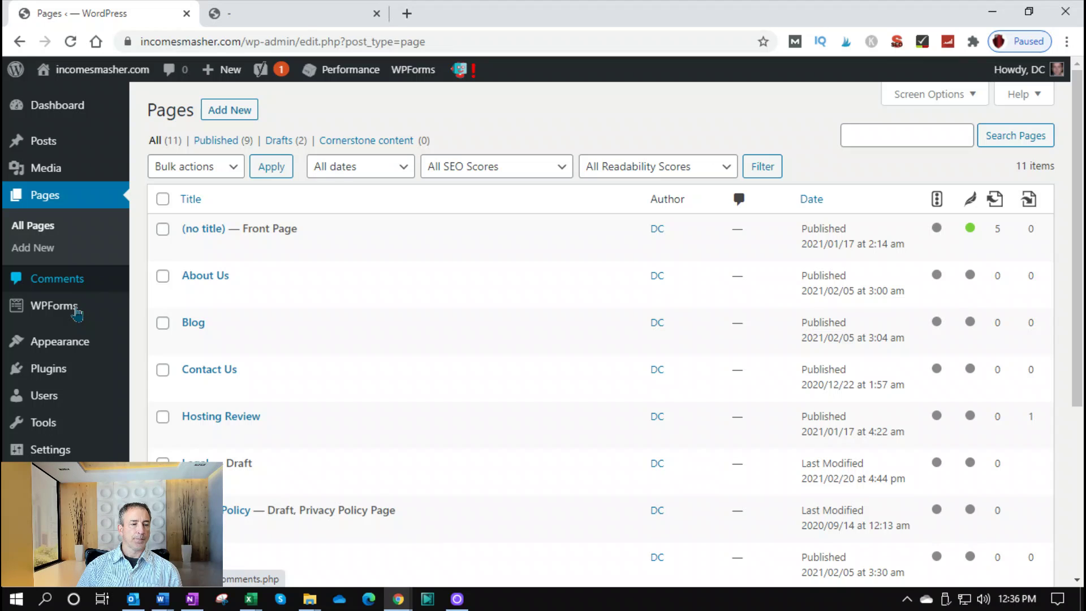
mouse_move(88, 344)
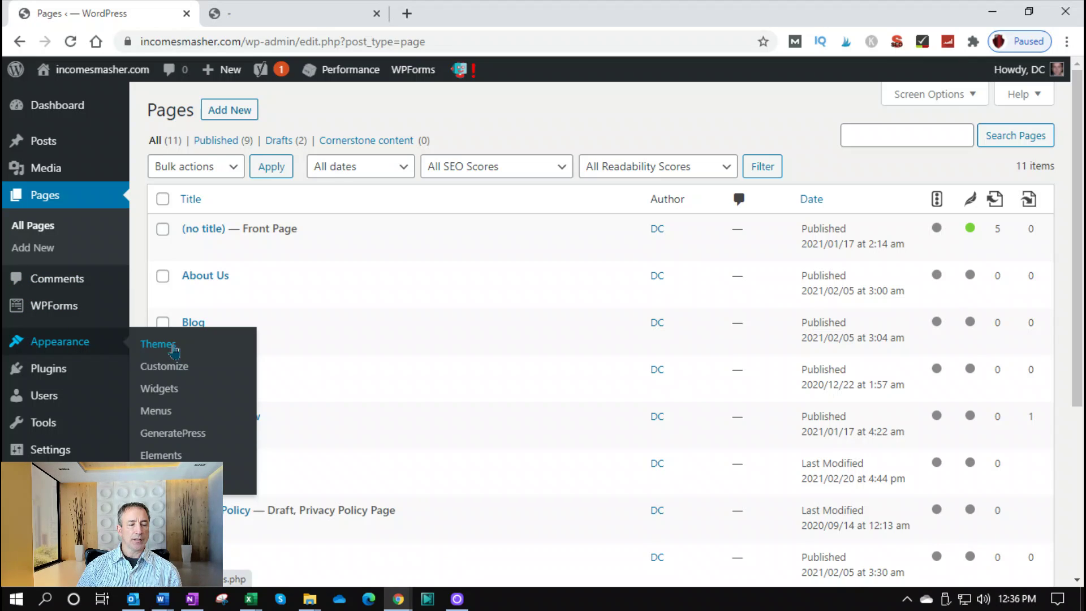
click(163, 439)
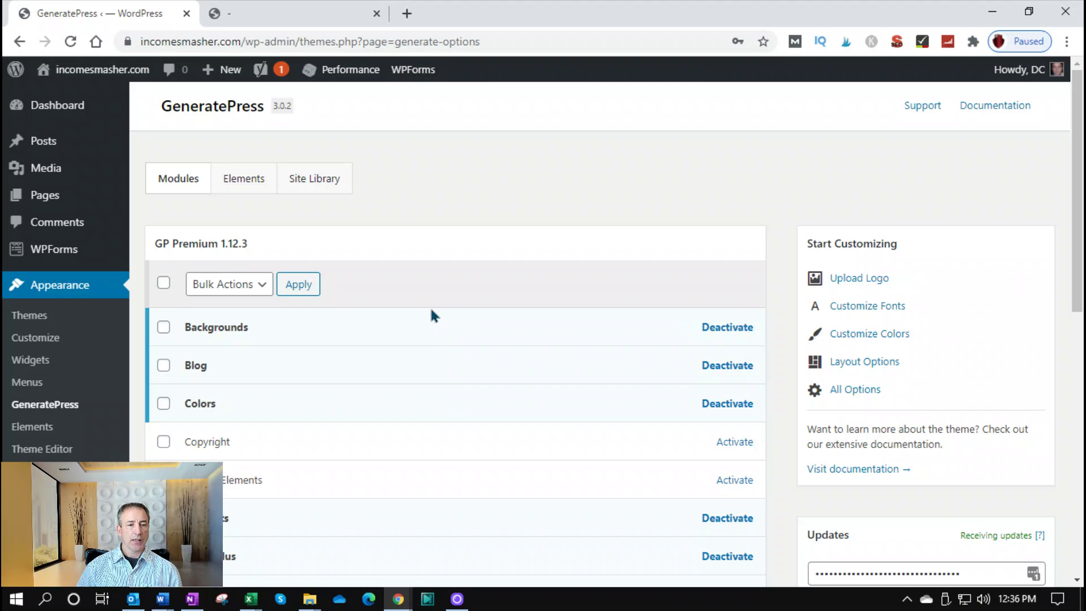
scroll(421, 422, down, 3)
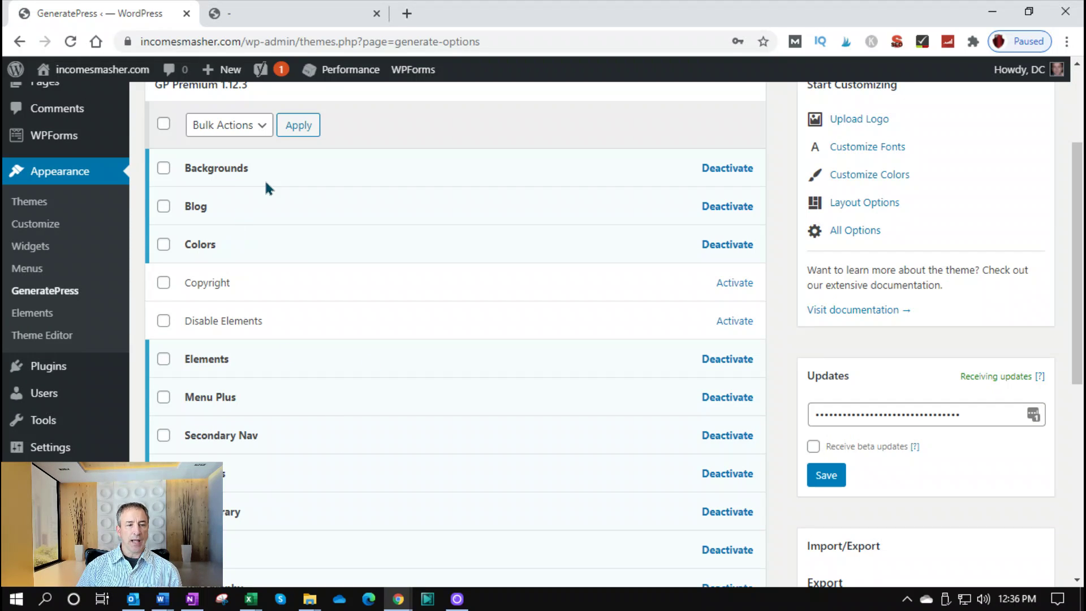
scroll(265, 485, up, 3)
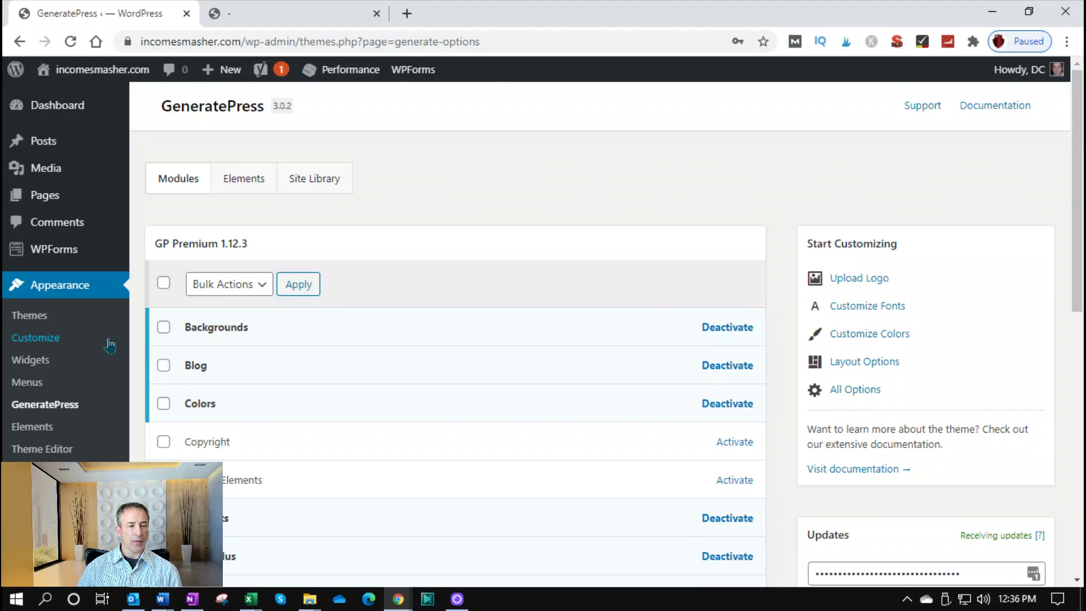
Open the theme customizer and view the Typography settings for Primary Navigation and Buttons.
click(39, 338)
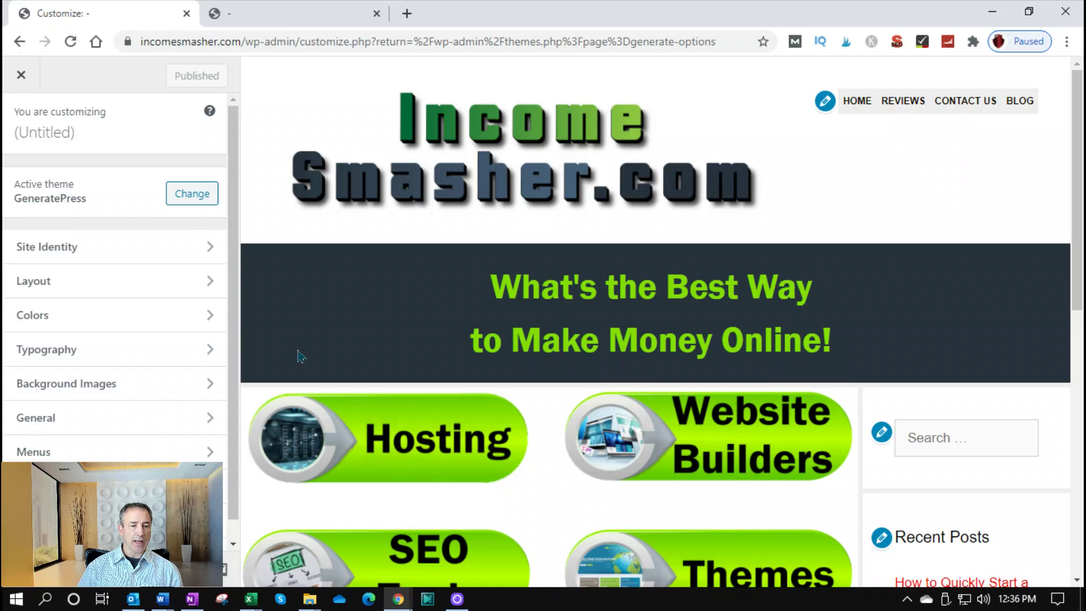
click(148, 358)
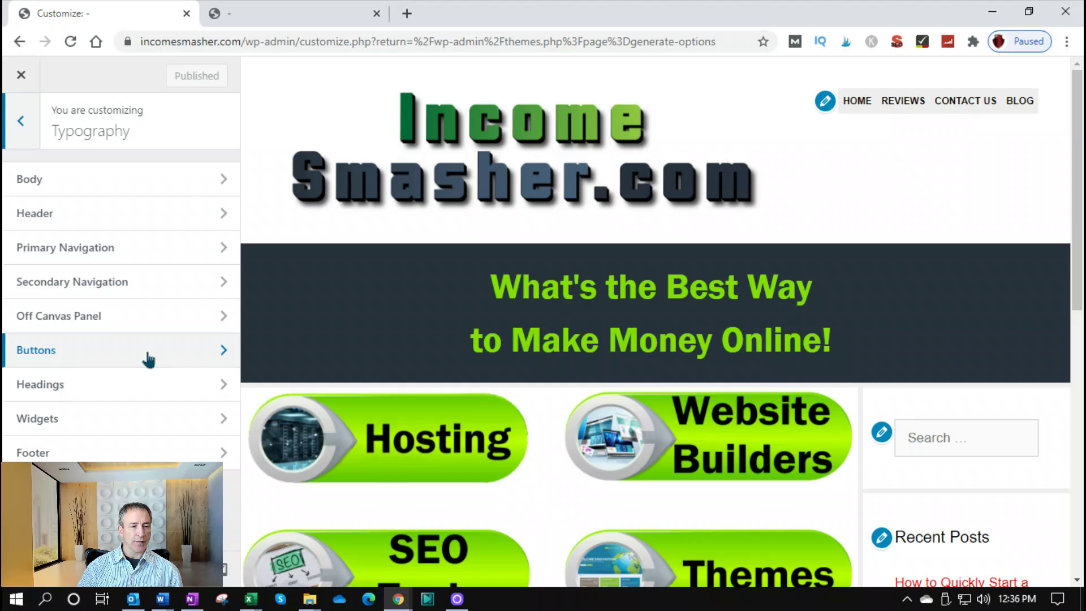
click(150, 249)
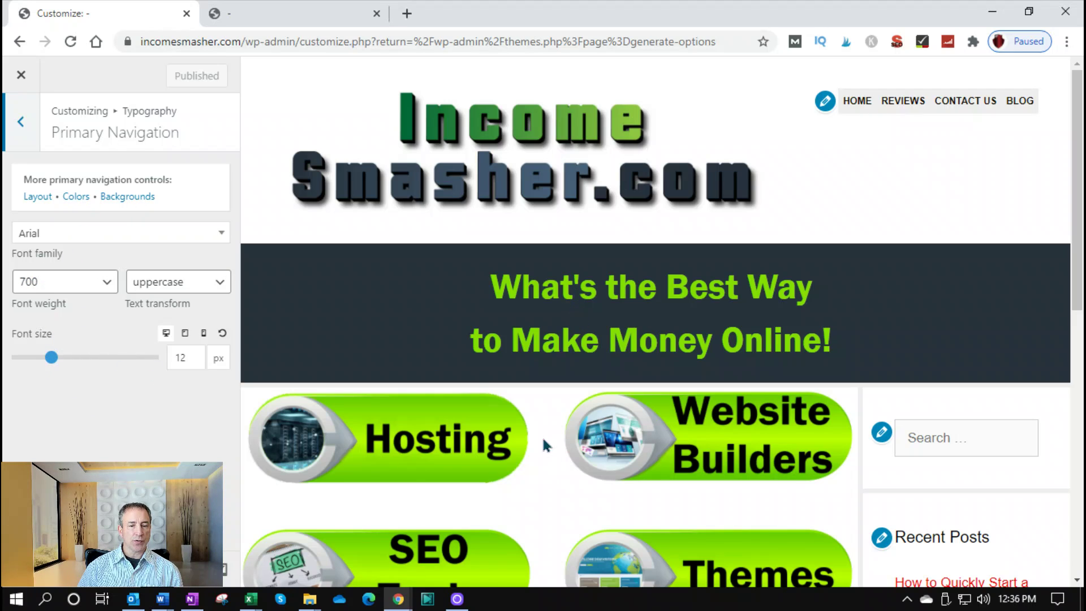
click(17, 129)
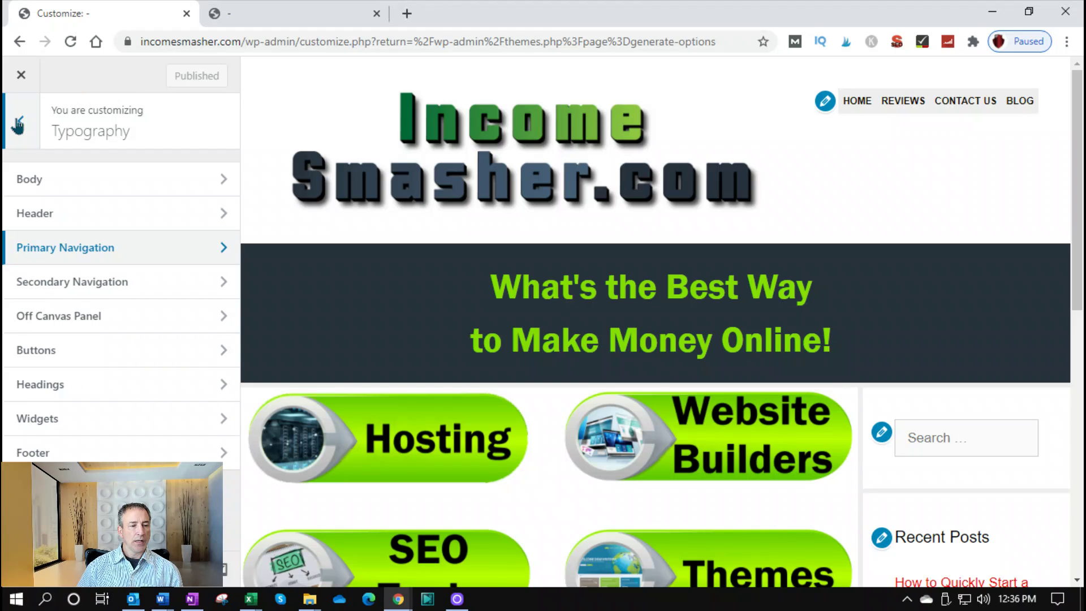
click(69, 352)
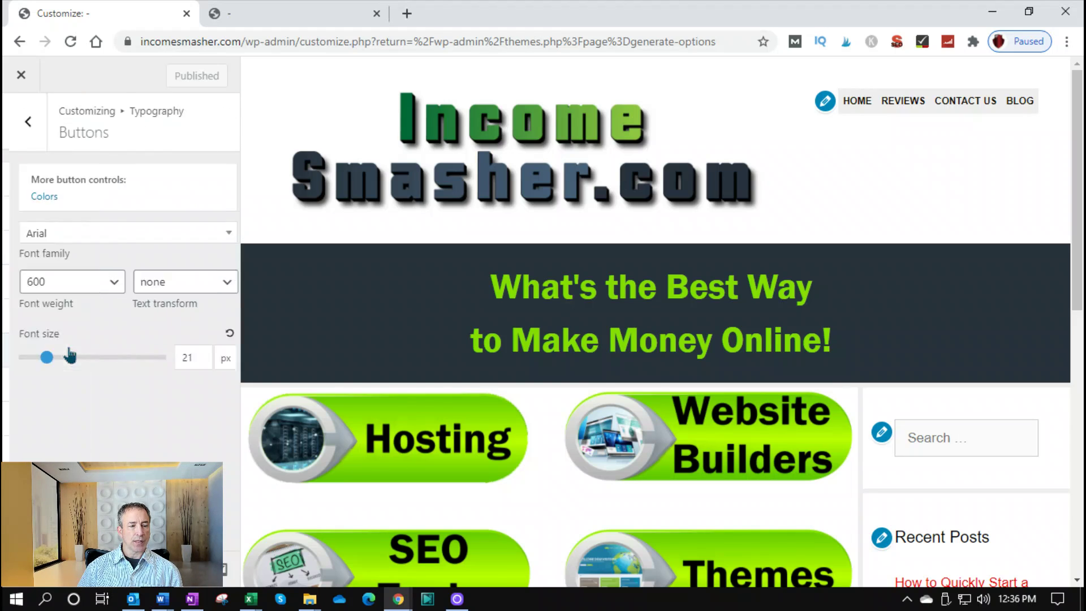
click(21, 129)
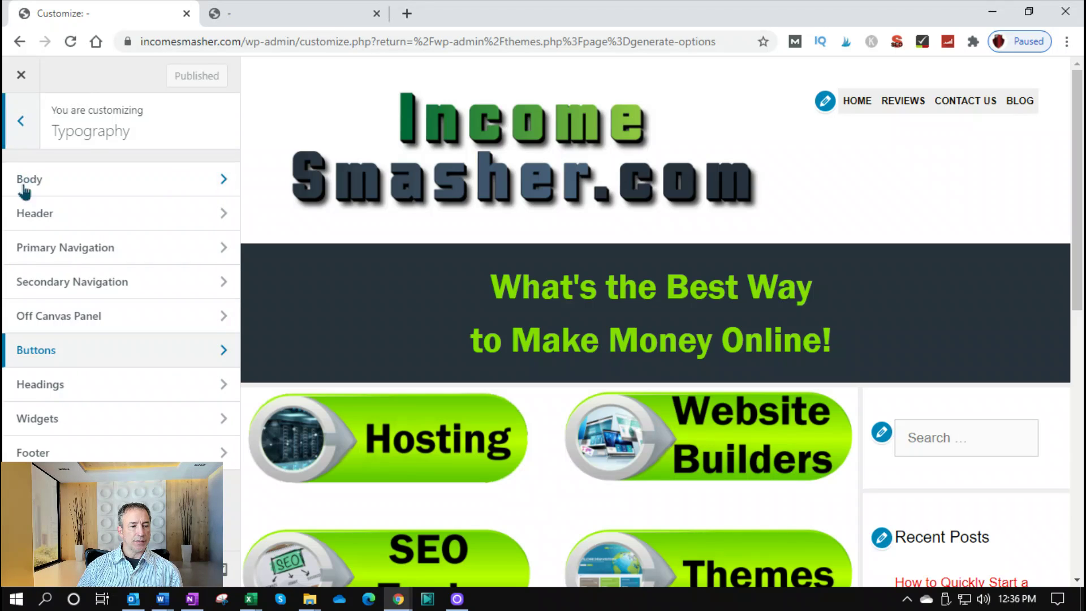
Examine the Headings typography settings from H1 to H6, and return to the customizer's main options with the site preview.
click(83, 378)
scroll(90, 453, down, 15)
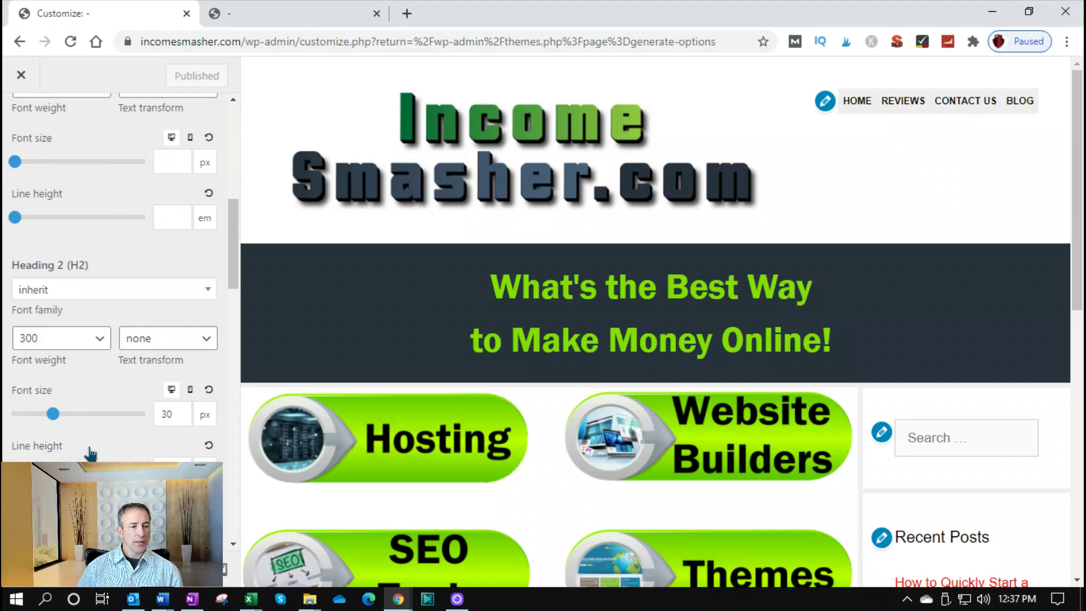
scroll(90, 452, down, 5)
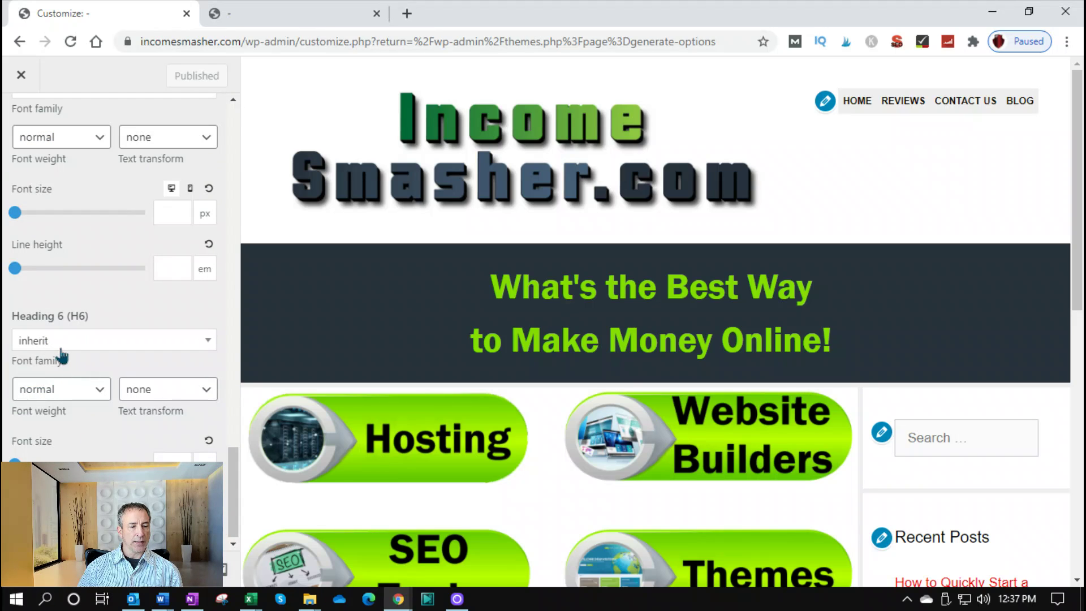
scroll(67, 362, up, 20)
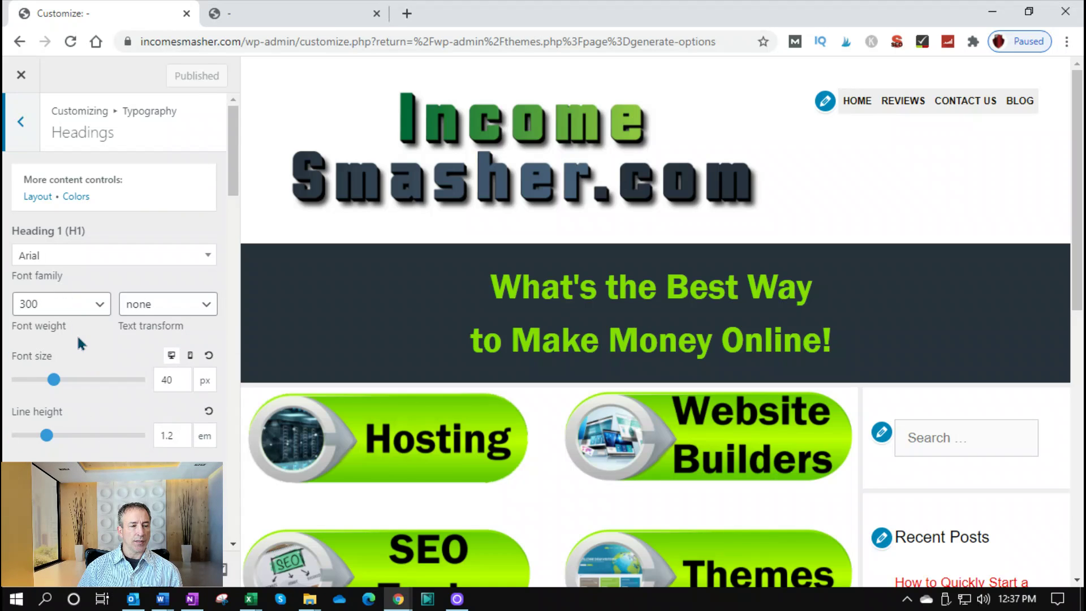
click(21, 121)
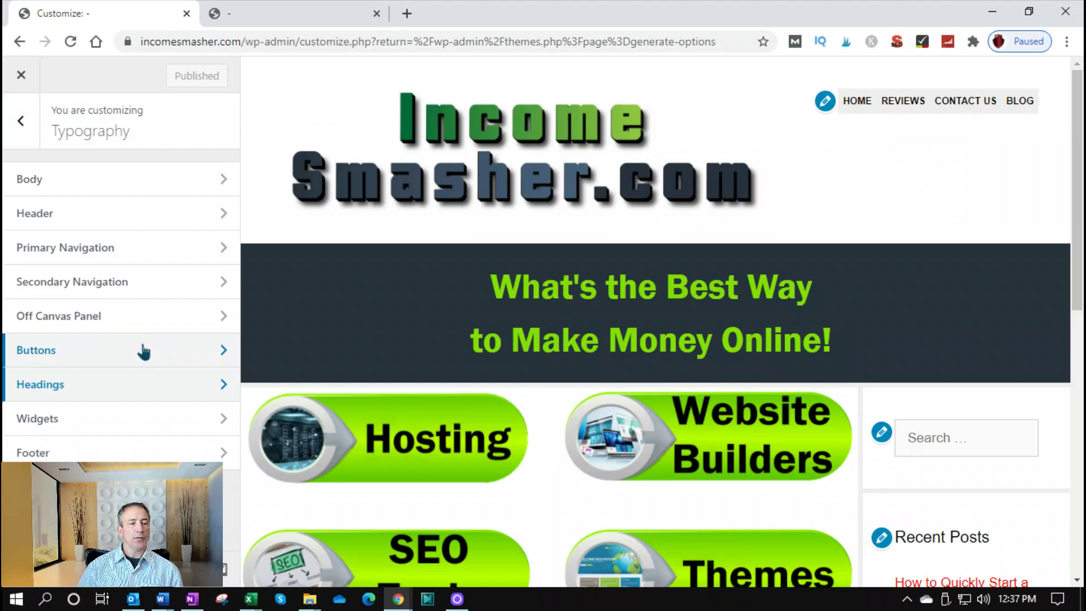
click(20, 121)
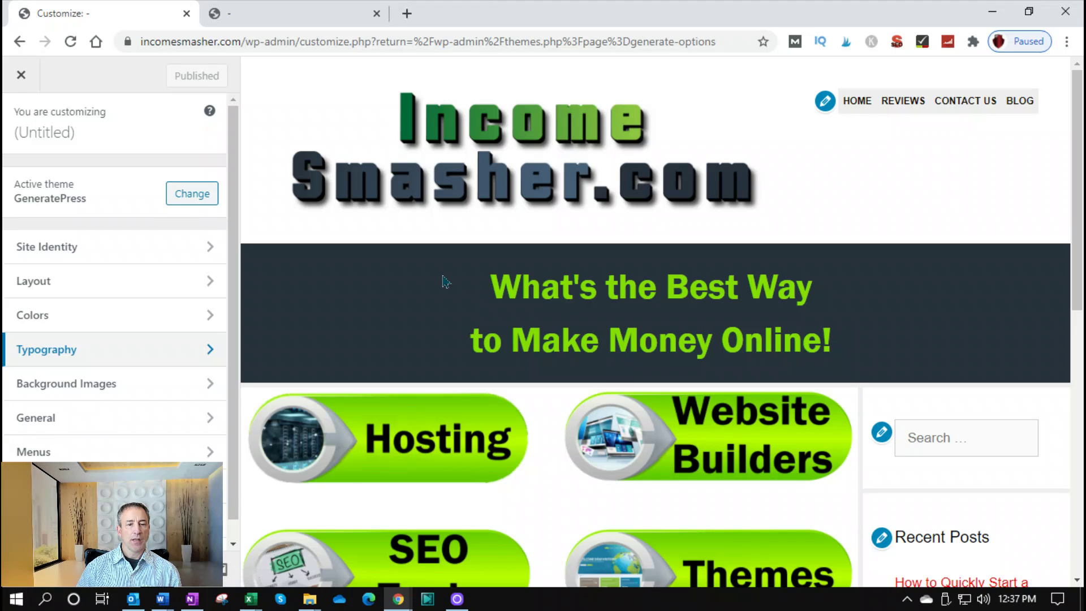
scroll(427, 430, down, 3)
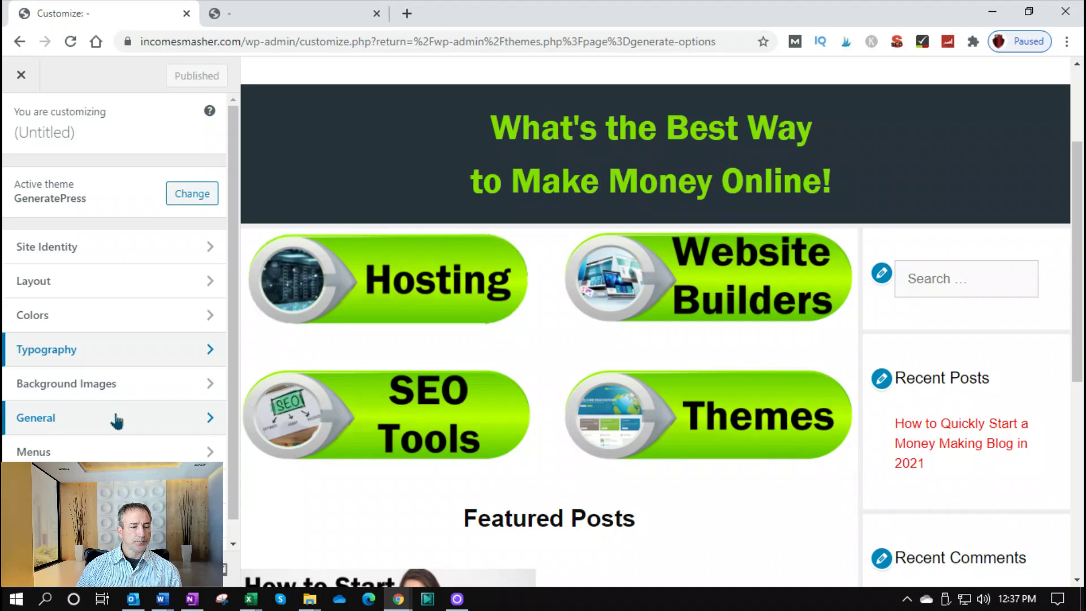
View the customizer's Menus settings and the remaining customization sections, and leave the customizer for the GeneratePress options.
click(89, 452)
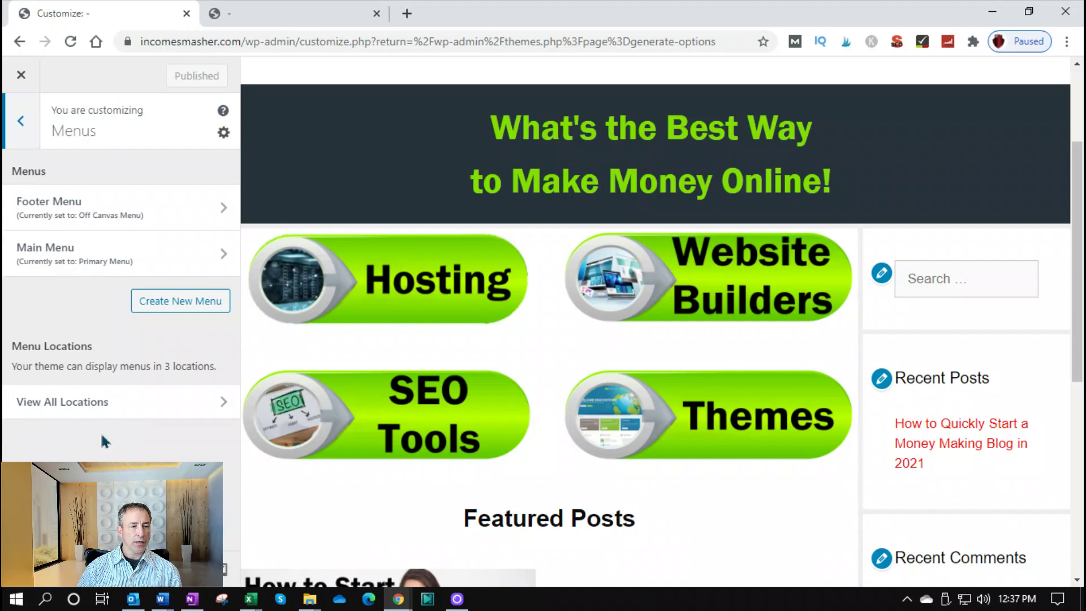
click(7, 124)
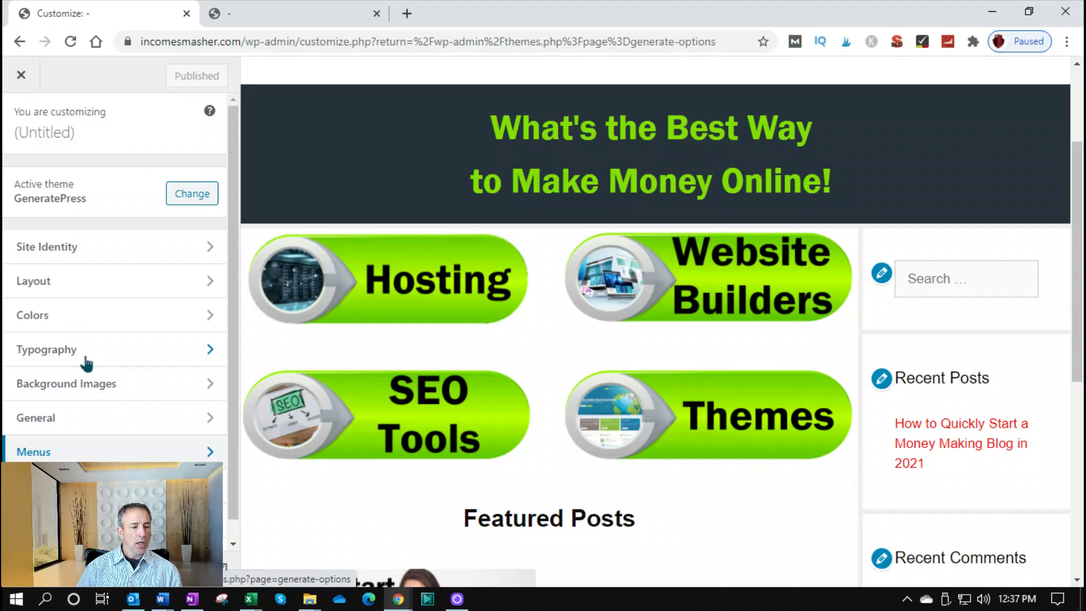
scroll(91, 374, down, 1)
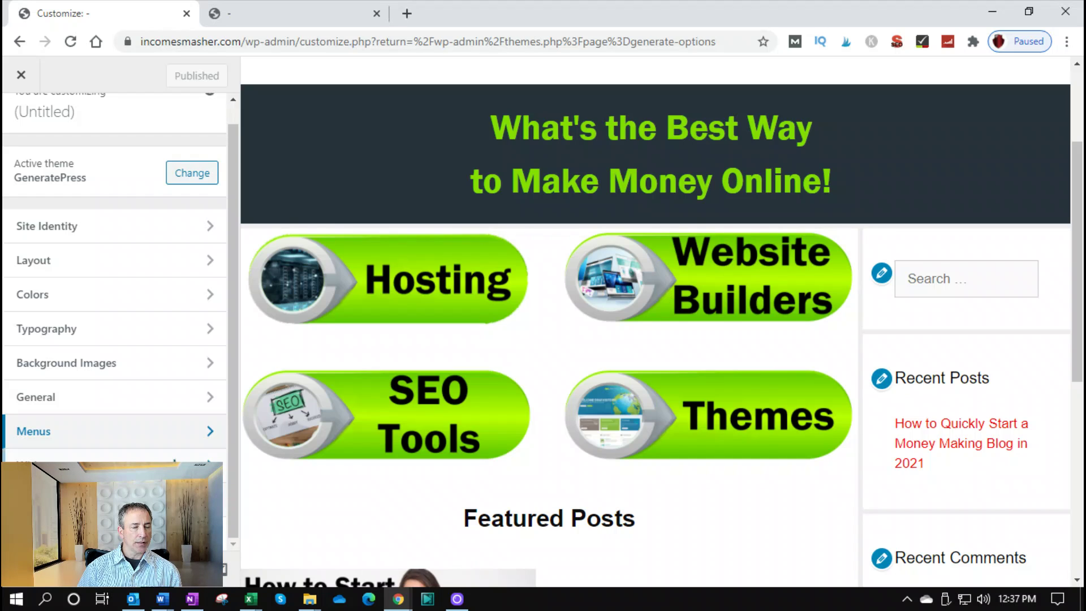
click(21, 75)
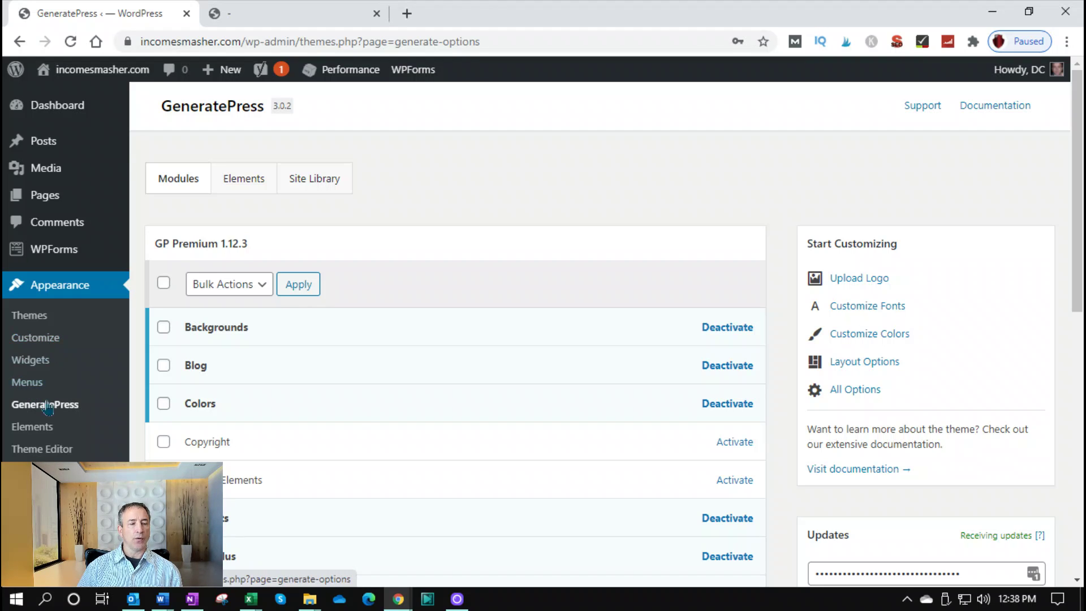
Open the Widgets management page and remove the Search, Recent Posts and Recent Comments widgets from the Right Sidebar.
click(30, 361)
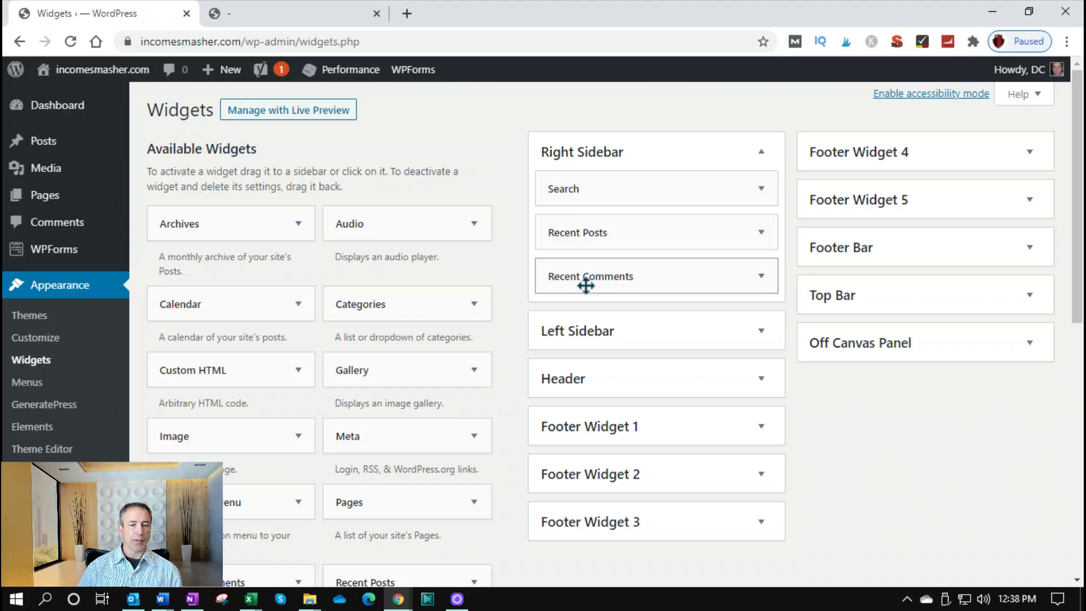
drag(679, 188, 428, 200)
drag(644, 189, 489, 227)
drag(619, 194, 357, 292)
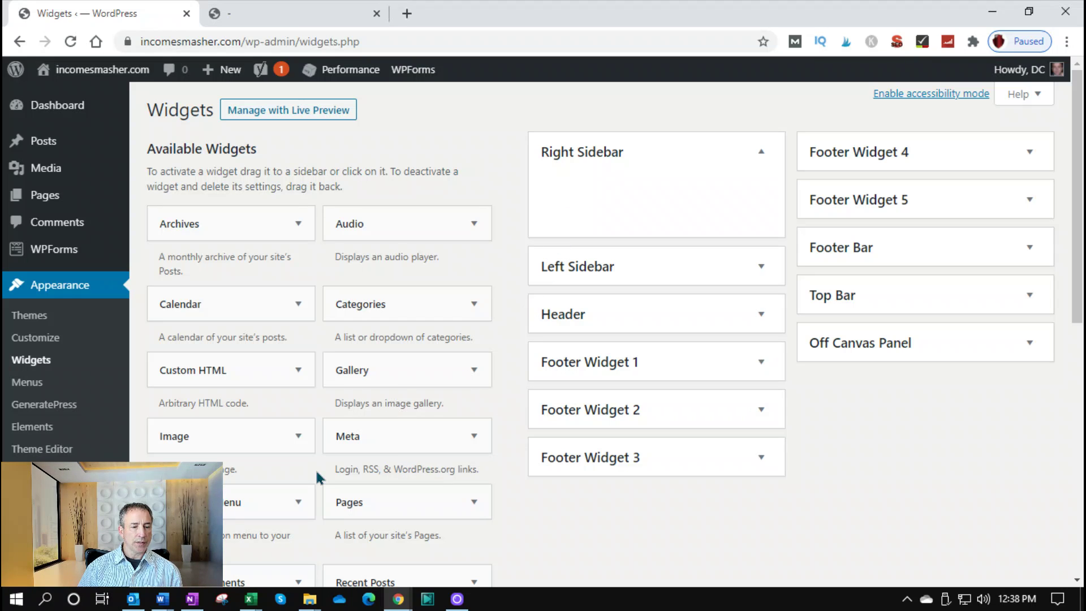
Add a Text widget to the Left Sidebar between Categories and Meta, and collapse its settings.
scroll(315, 473, down, 3)
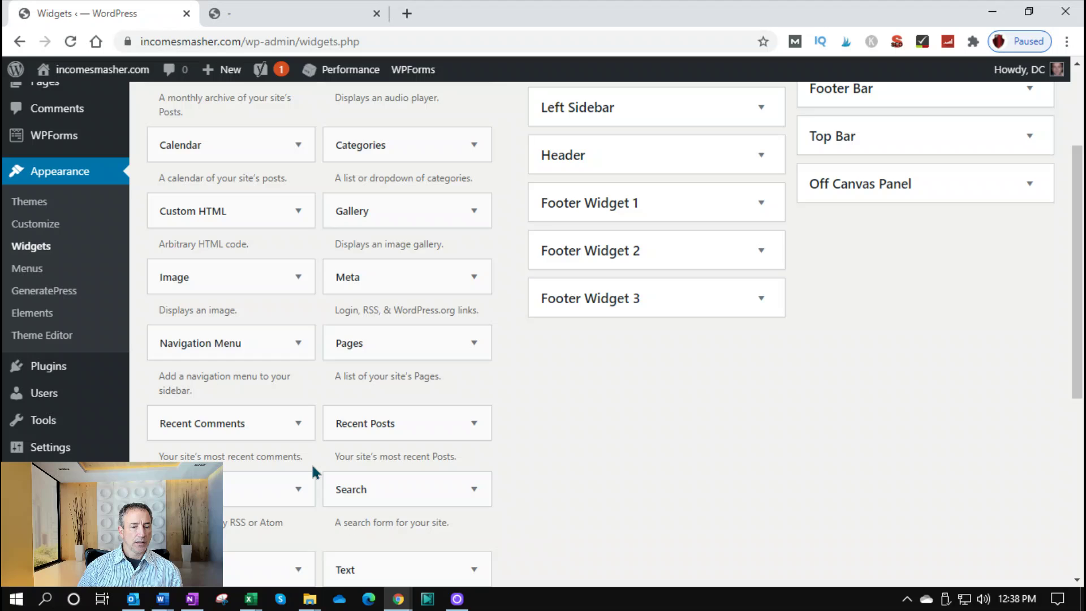
scroll(315, 473, down, 3)
drag(389, 417, 595, 164)
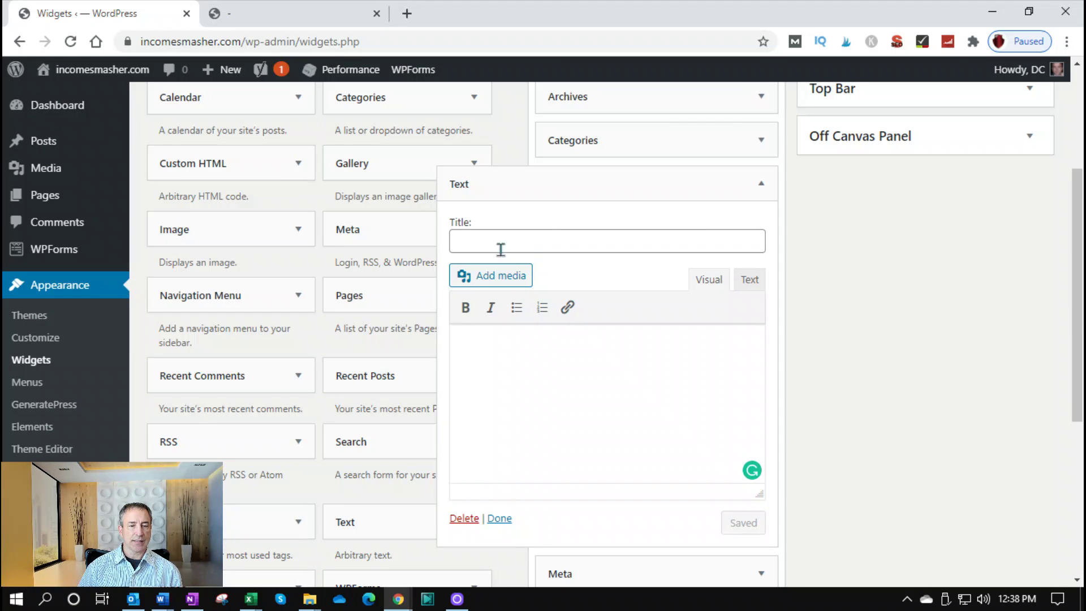
click(760, 185)
Delete the Categories, Archives and Meta widgets from the Left Sidebar.
click(701, 152)
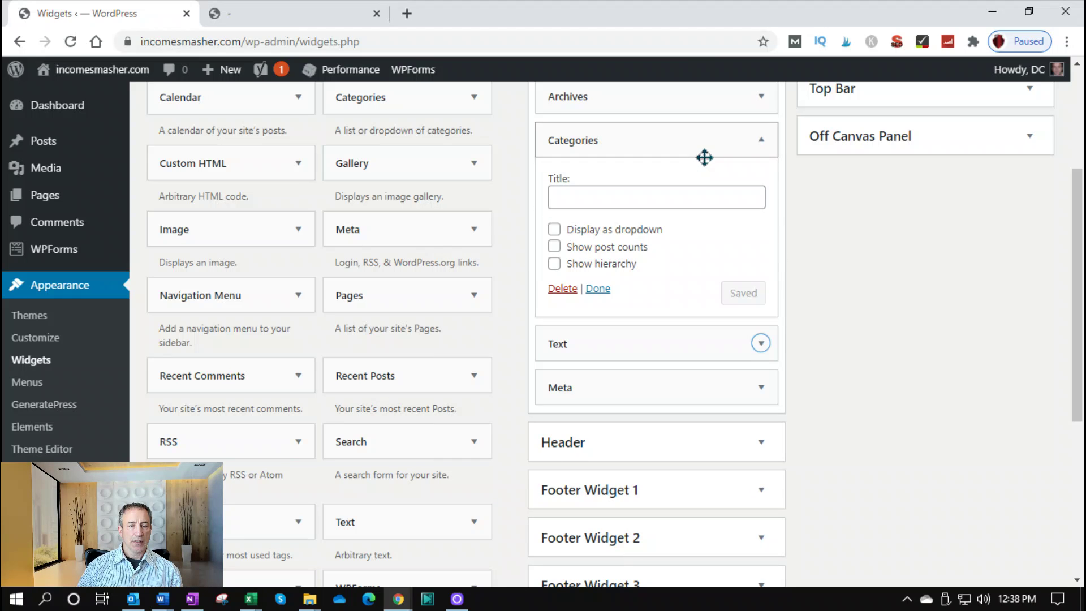
click(563, 289)
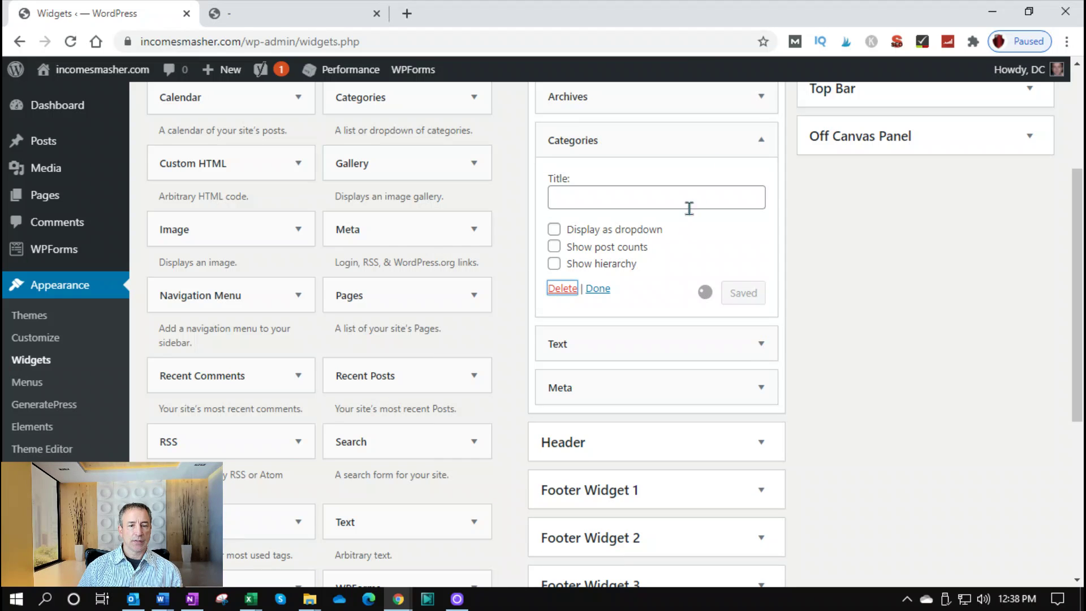
scroll(667, 302, up, 3)
click(760, 257)
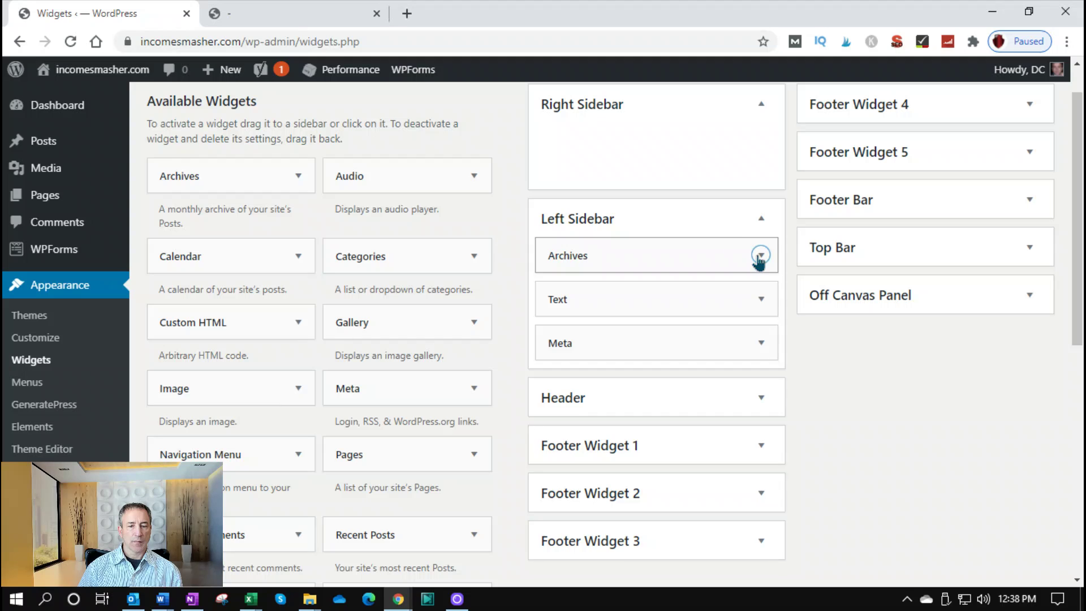
click(561, 387)
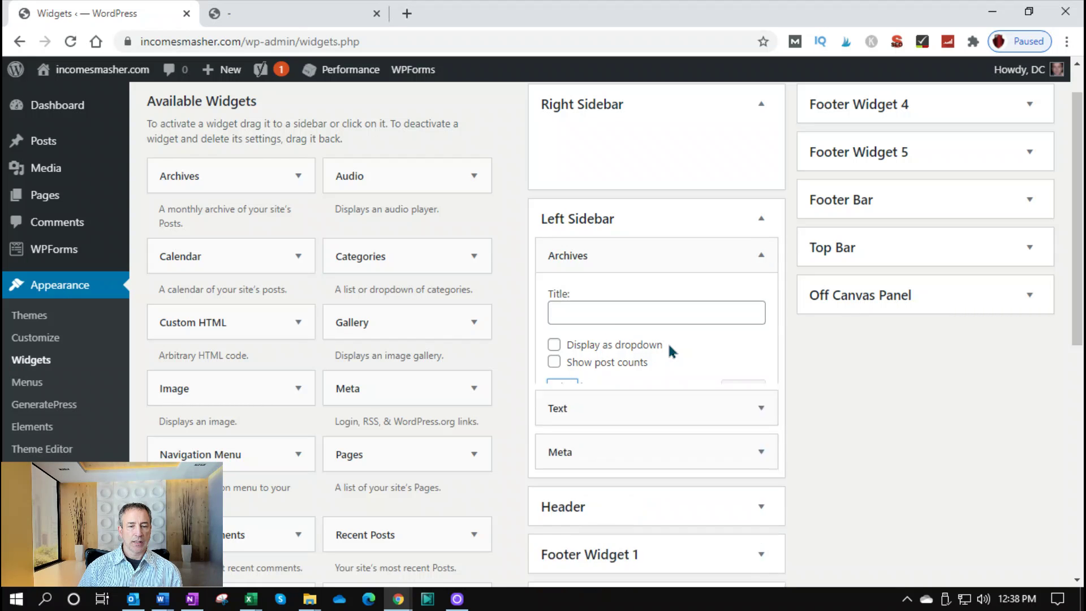
click(761, 299)
click(563, 388)
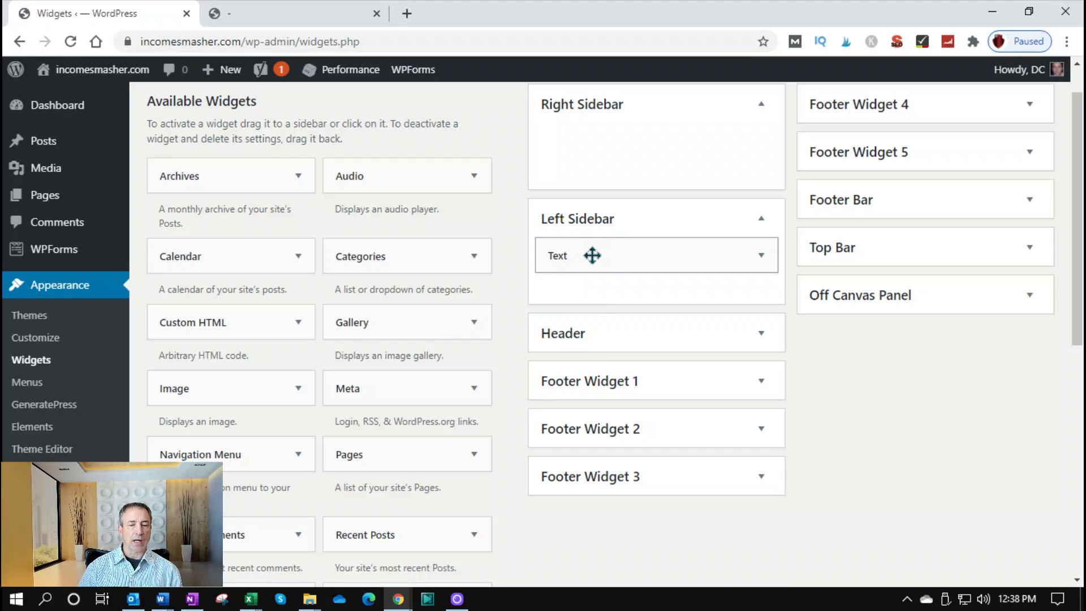
Move the Text widget from the Left Sidebar into the Right Sidebar.
drag(620, 252, 629, 183)
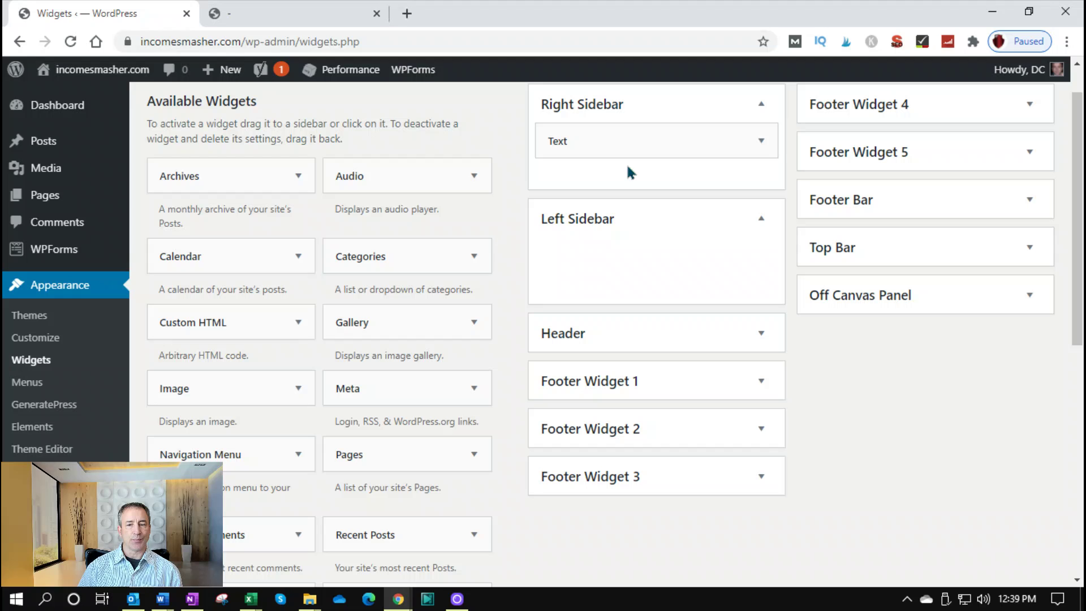
scroll(697, 481, down, 8)
scroll(701, 491, up, 9)
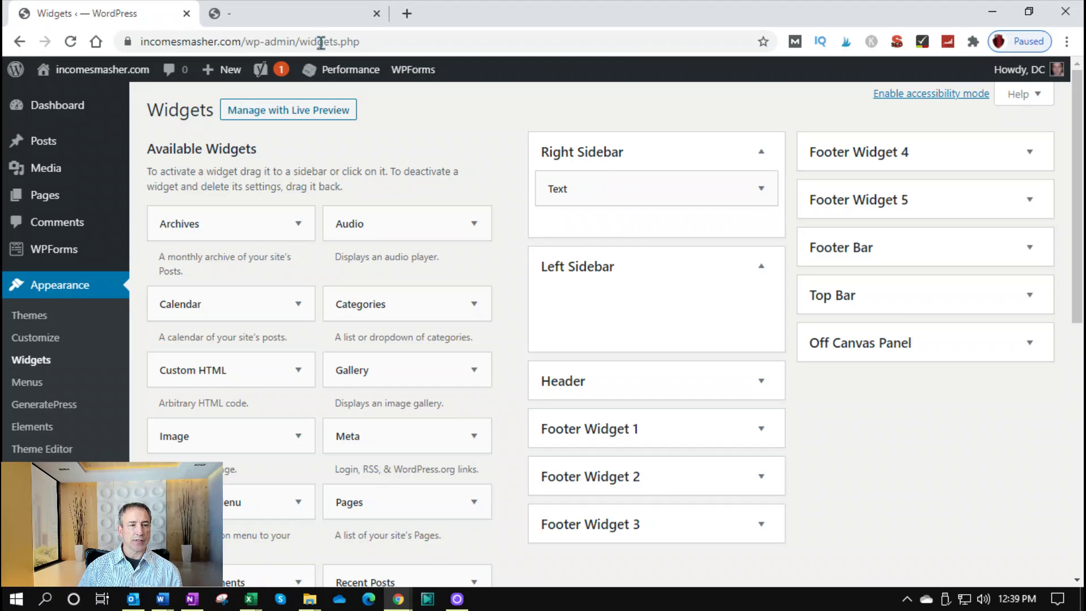
Reload the live home page and check its sidebar beside the Hosting and Website Builders banners.
click(303, 12)
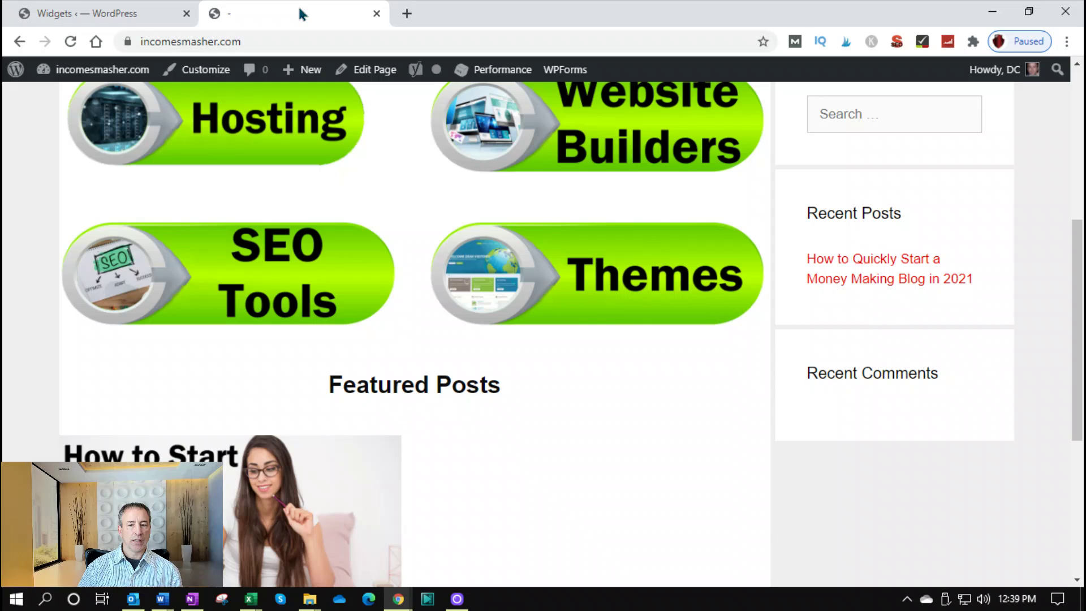
click(70, 41)
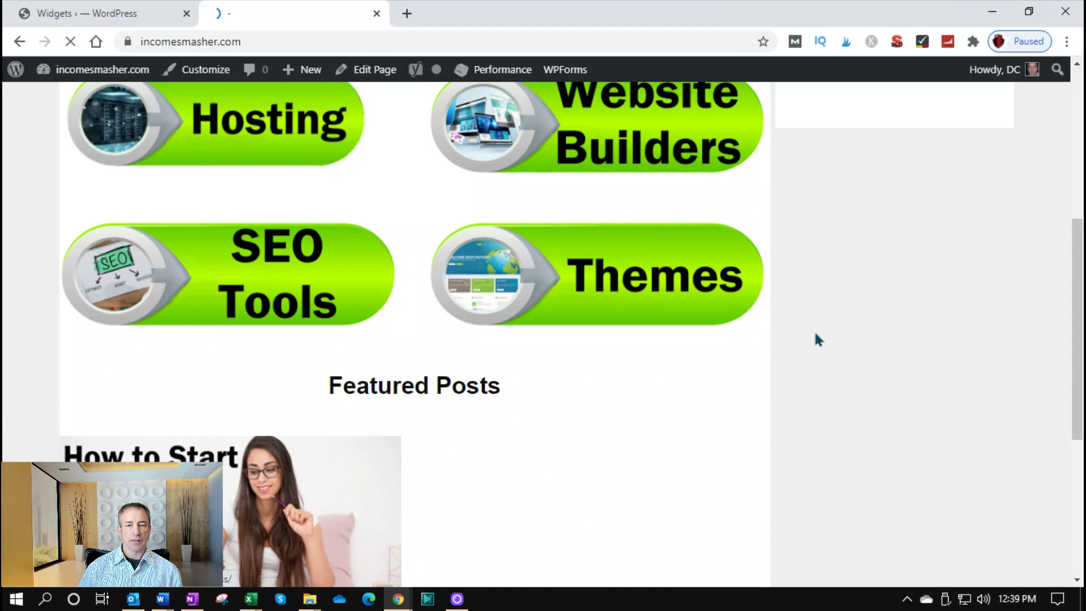
scroll(854, 314, down, 3)
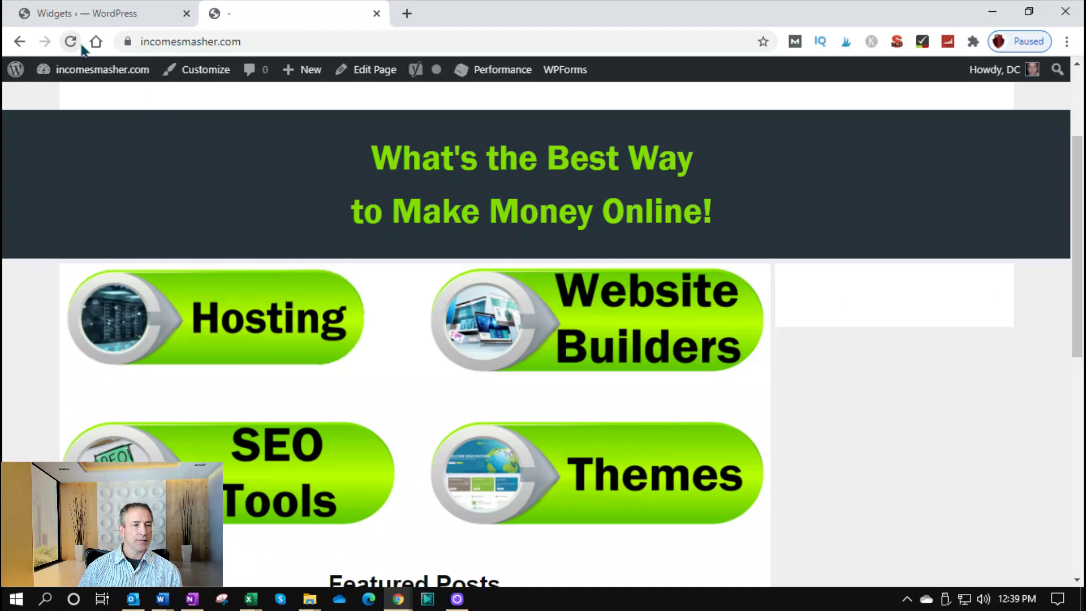
Return to the admin area and view the GA Google Analytics plugin's settings page.
click(108, 15)
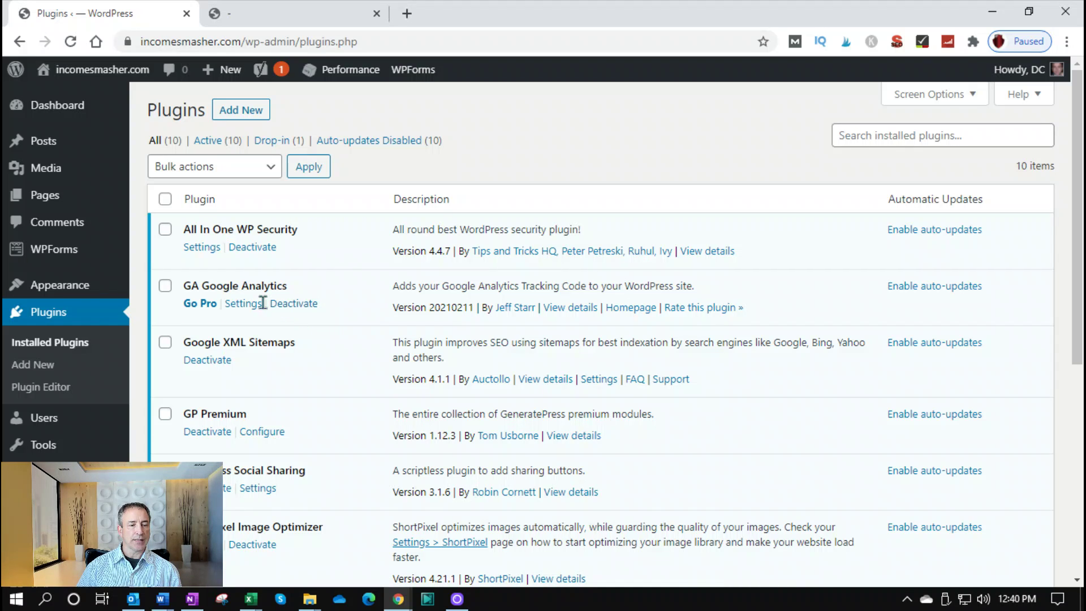
click(245, 305)
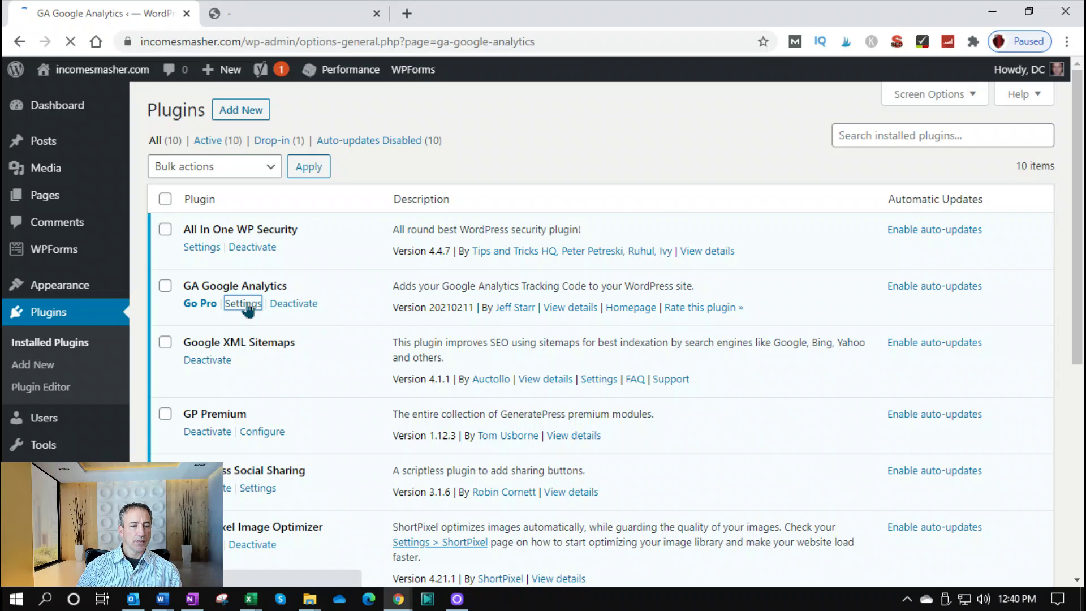
scroll(352, 360, down, 4)
scroll(352, 360, up, 4)
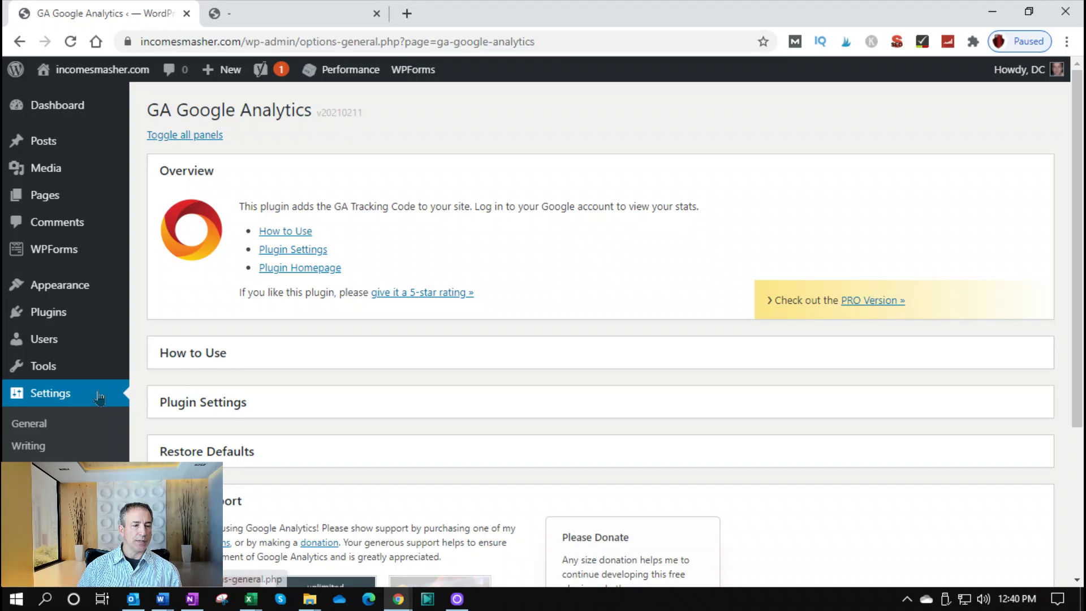
Go back to the installed plugins and review the whole list.
click(54, 320)
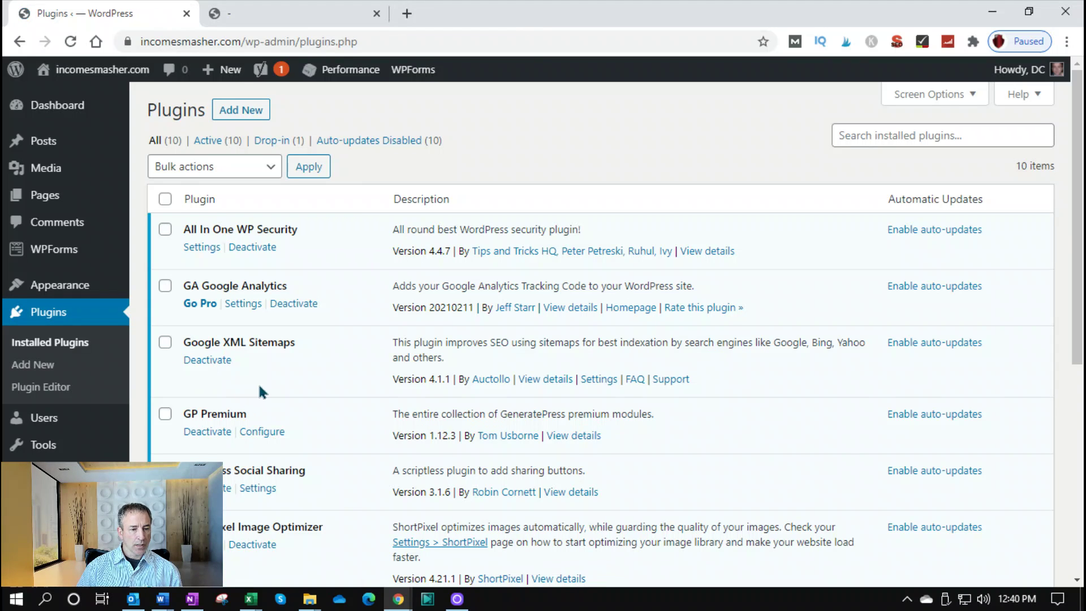
scroll(276, 430, down, 5)
scroll(237, 202, up, 3)
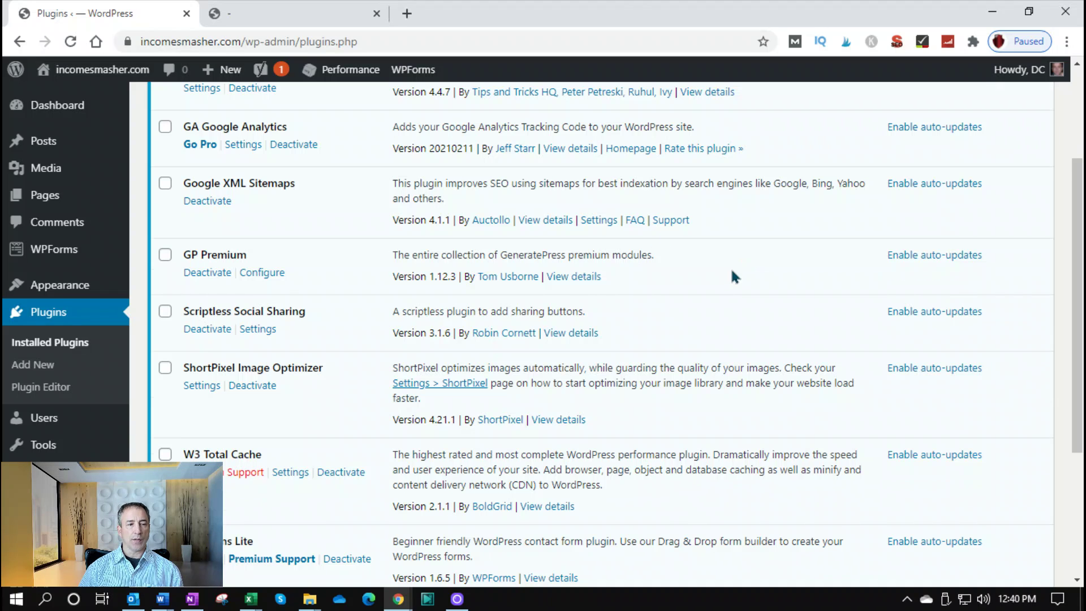
scroll(738, 266, up, 3)
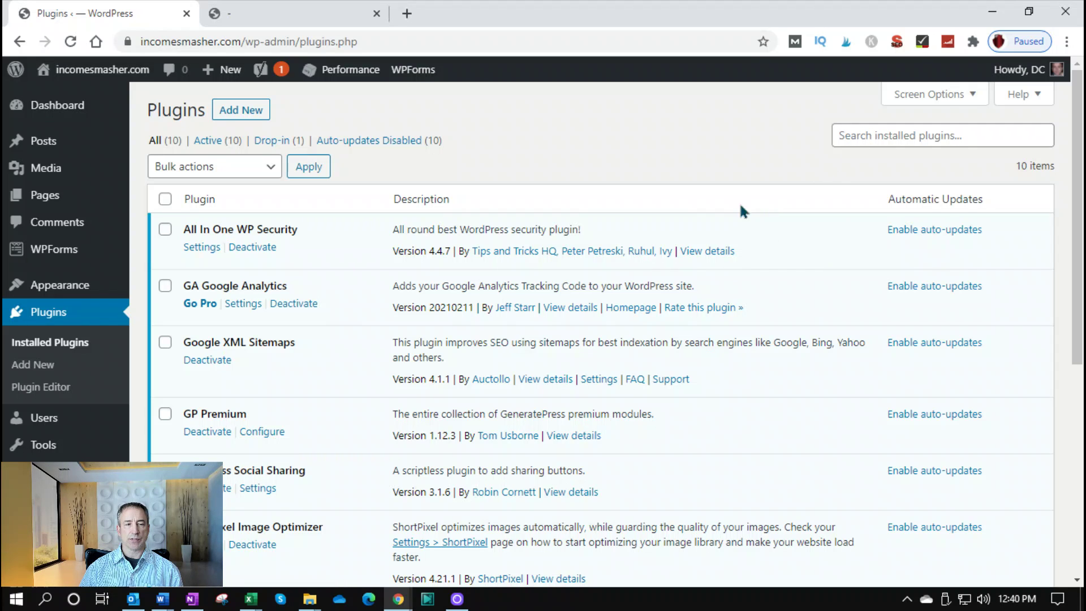
Start adding a new plugin and search the plugin directory for "scriptless".
click(248, 111)
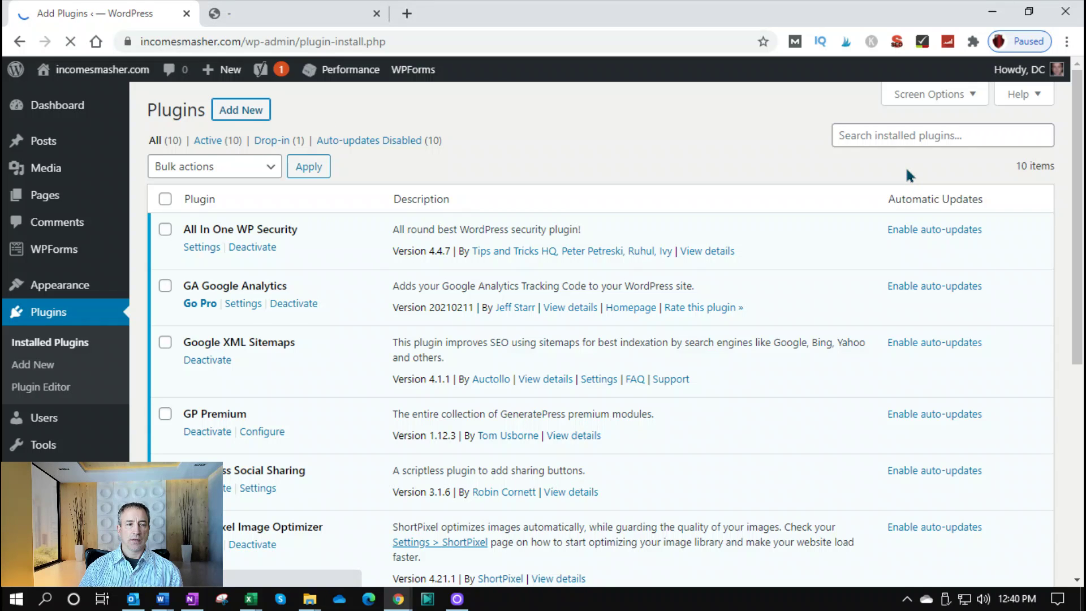
click(878, 156)
text(s)
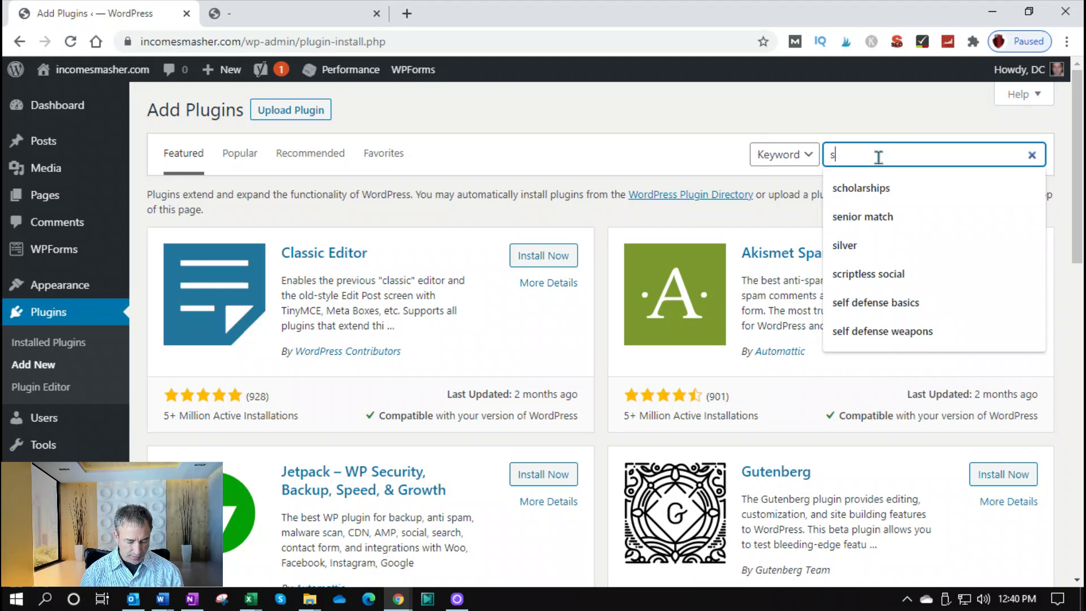
text(criptless)
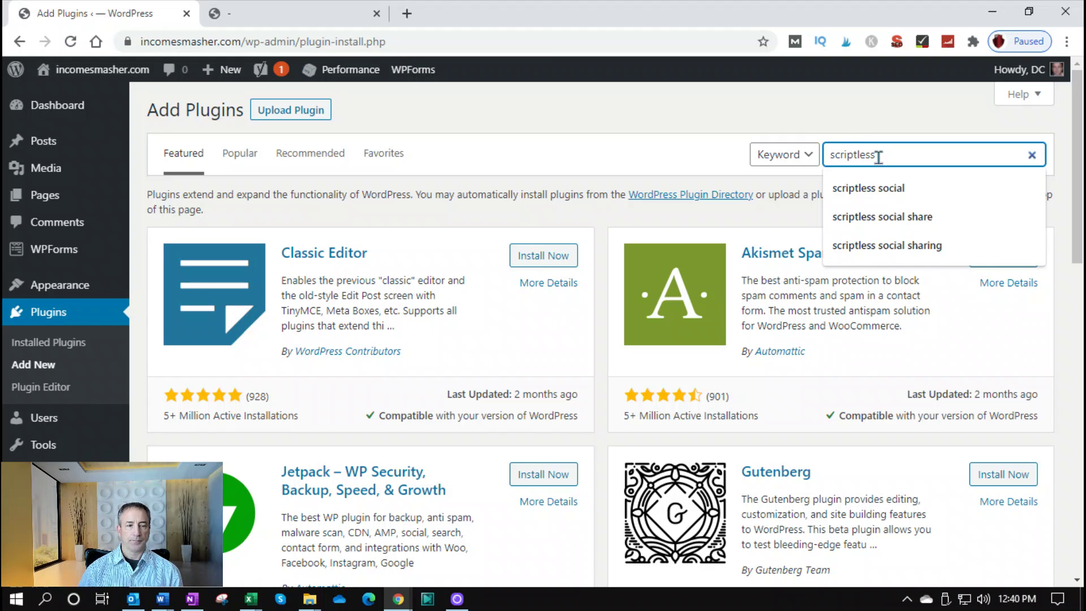
key(Return)
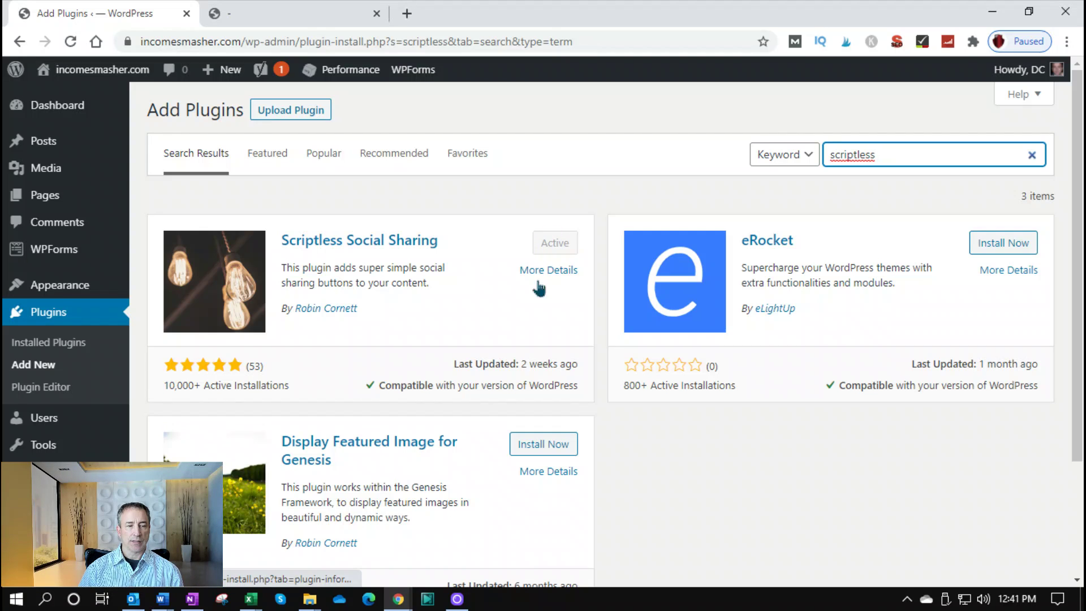
Reopen the installed plugins and look through them down to Yoast SEO.
click(49, 314)
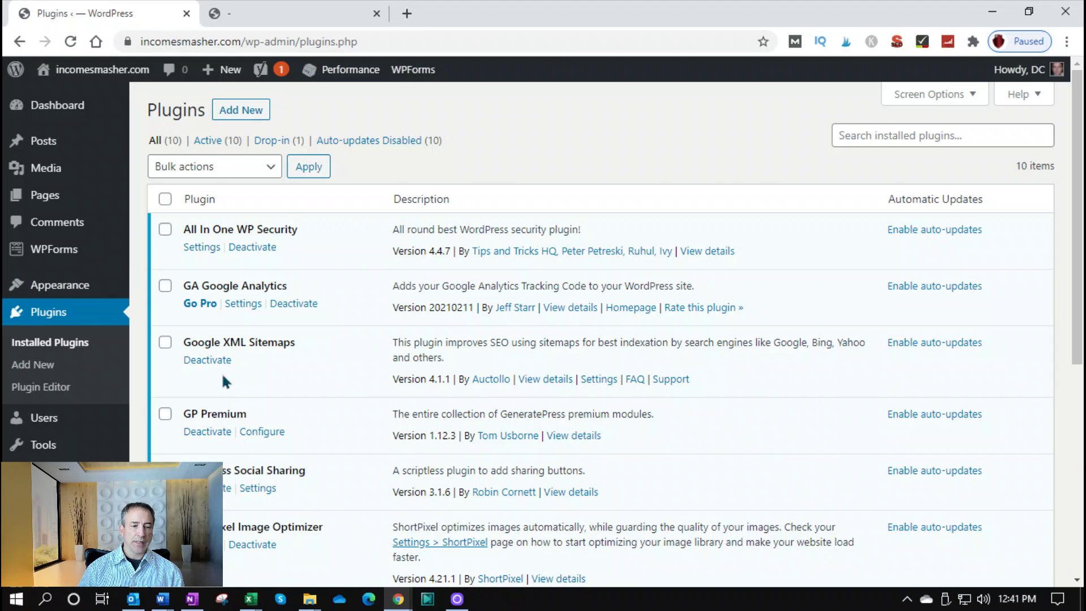
scroll(226, 410, down, 3)
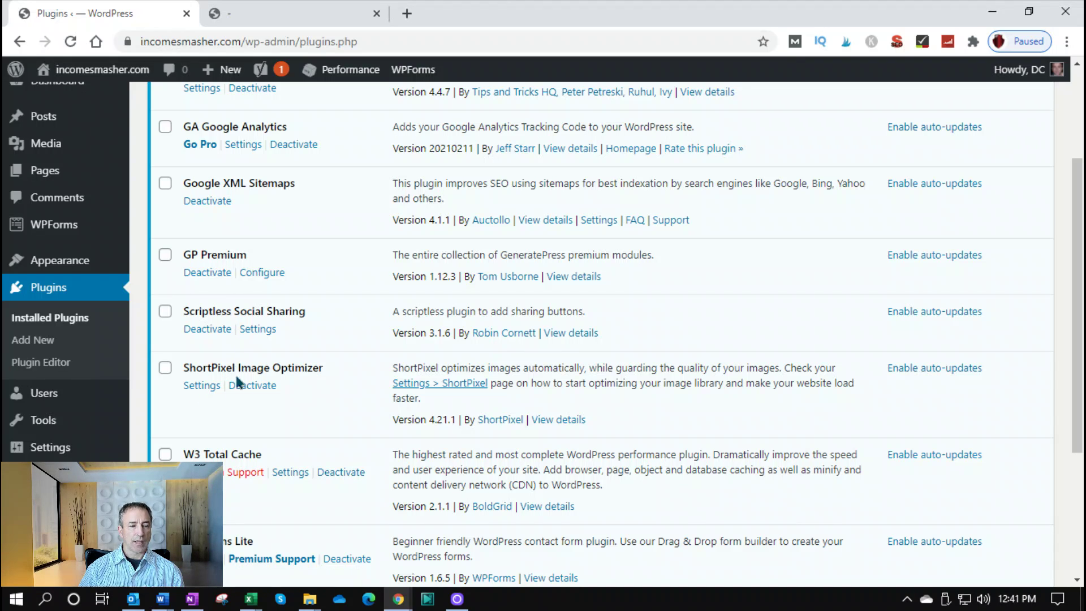
scroll(288, 387, down, 3)
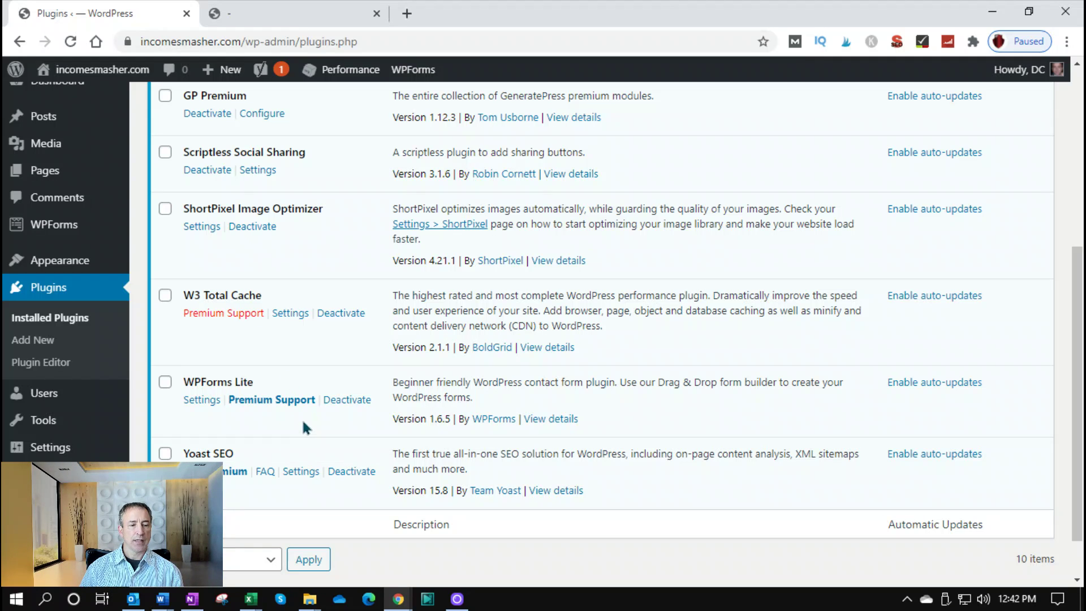
Open the Contact Us page in the editor, and return to the list of pages to look through the rest.
click(53, 177)
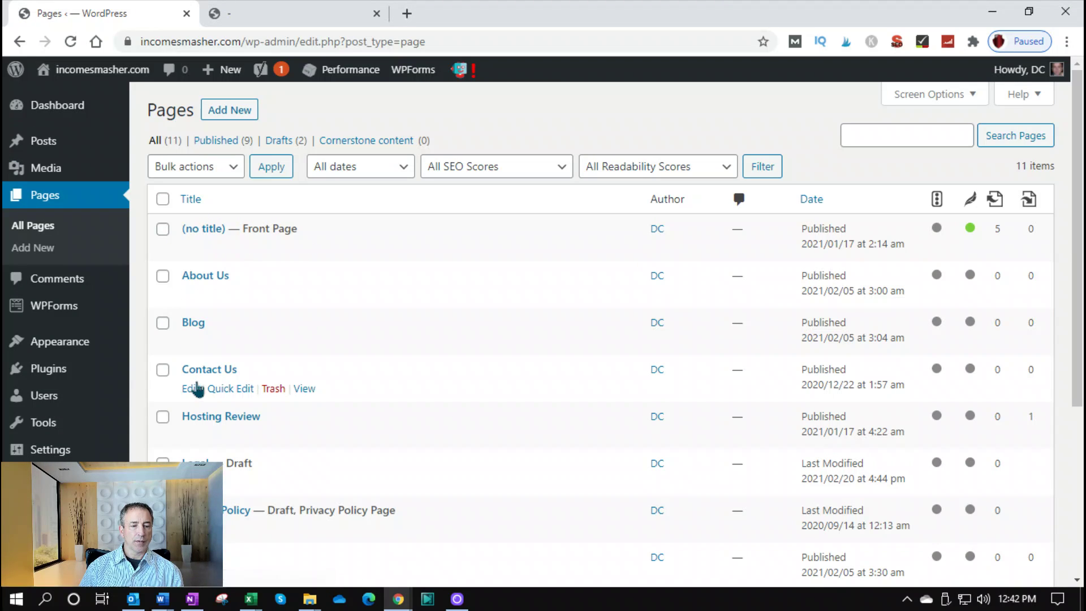
click(190, 388)
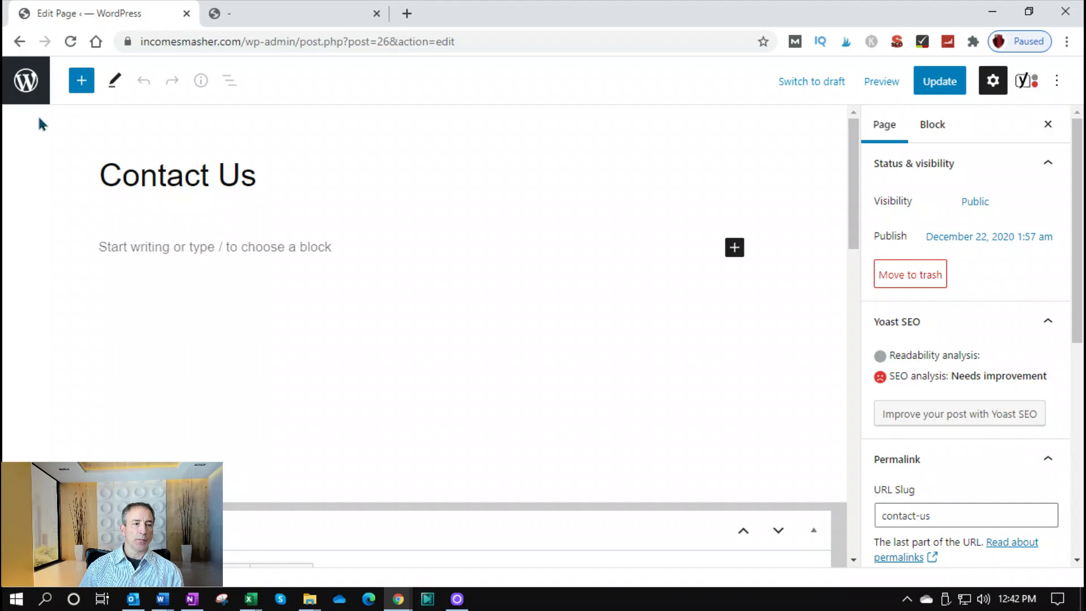
click(20, 91)
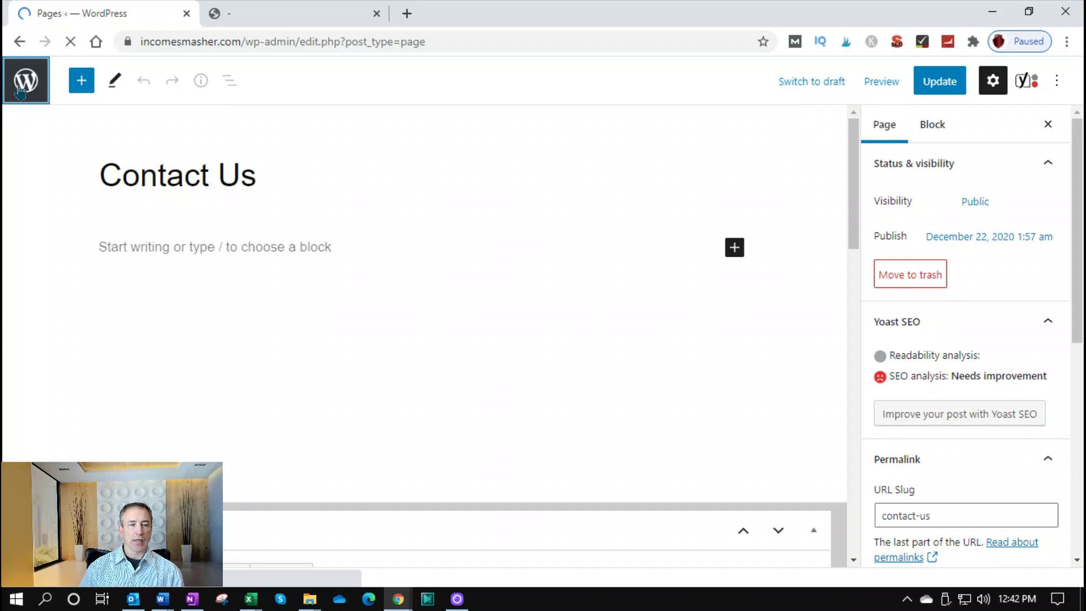
scroll(277, 435, down, 5)
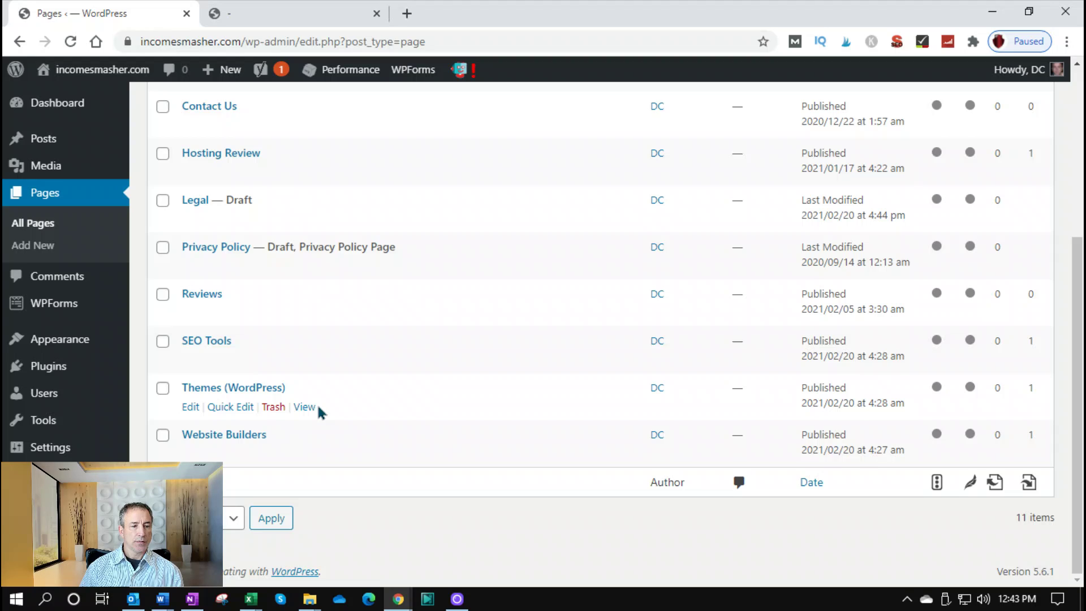
Open the permalink settings and look through the common URL structure options down to the custom structure.
scroll(317, 410, up, 3)
mouse_move(65, 450)
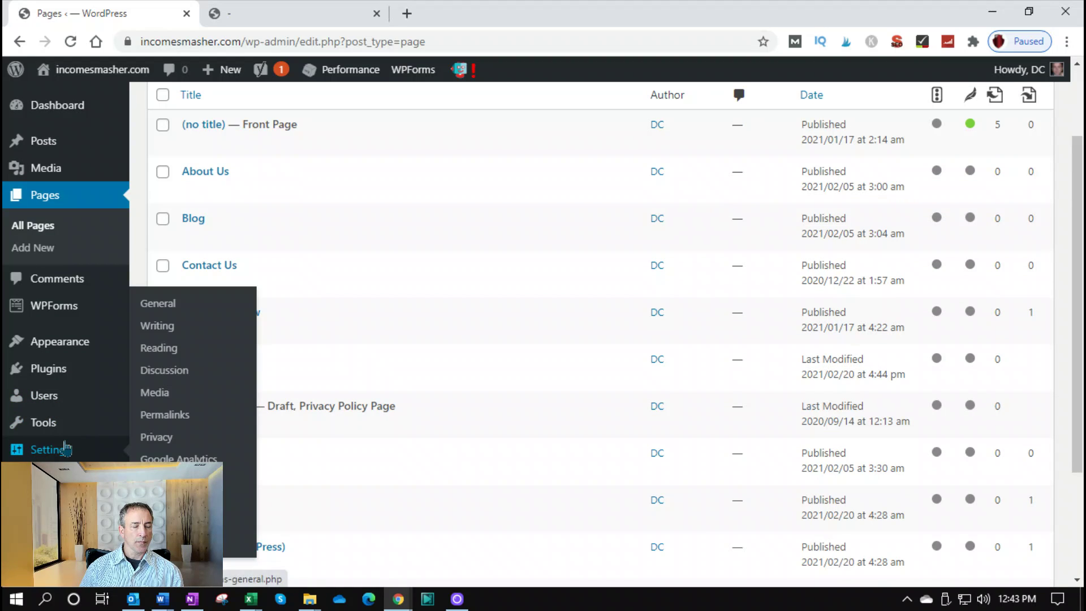
scroll(284, 400, down, 3)
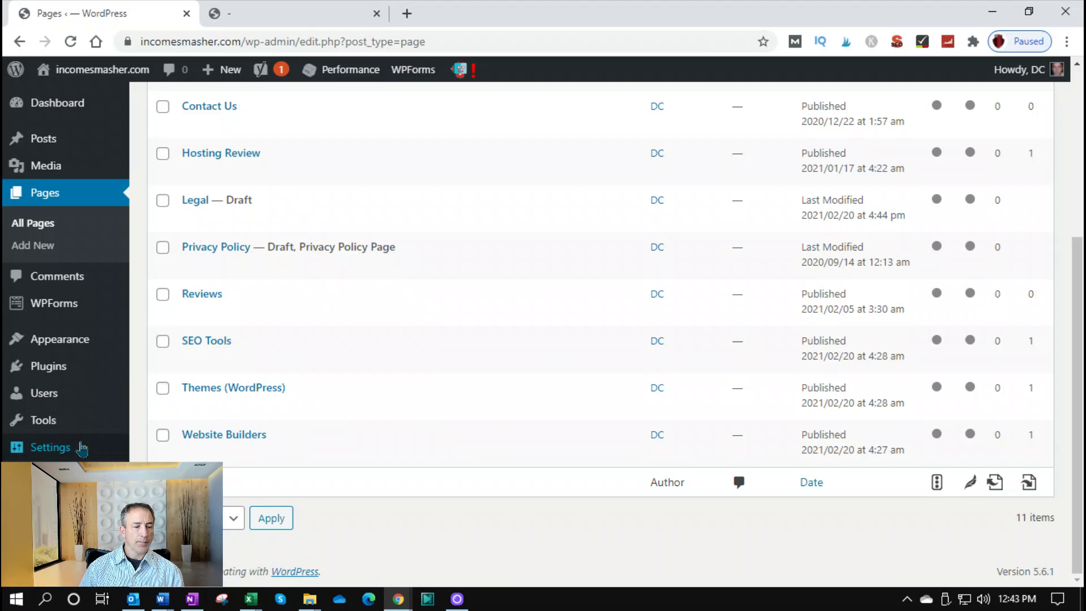
click(158, 383)
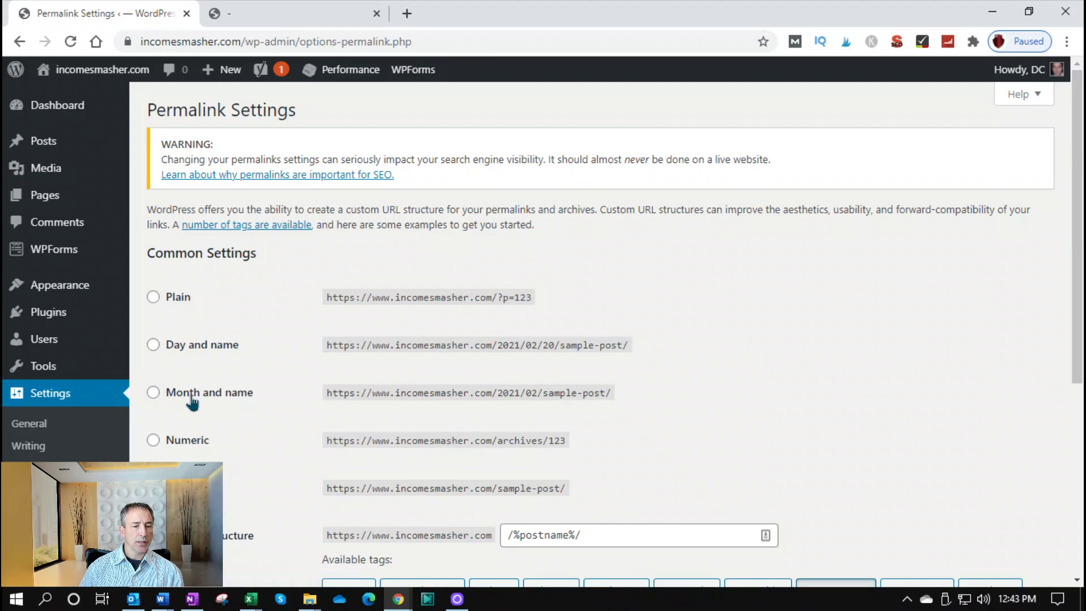
scroll(203, 450, down, 3)
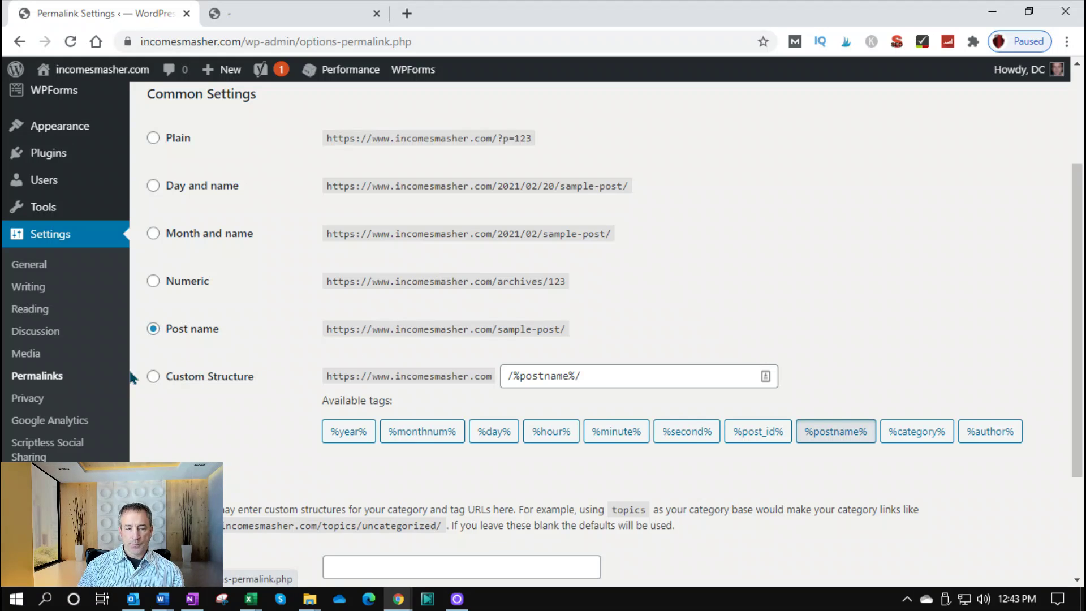
scroll(132, 377, up, 3)
Start adding a new plugin from the installed plugins and search the plugin directory for "backup".
click(55, 316)
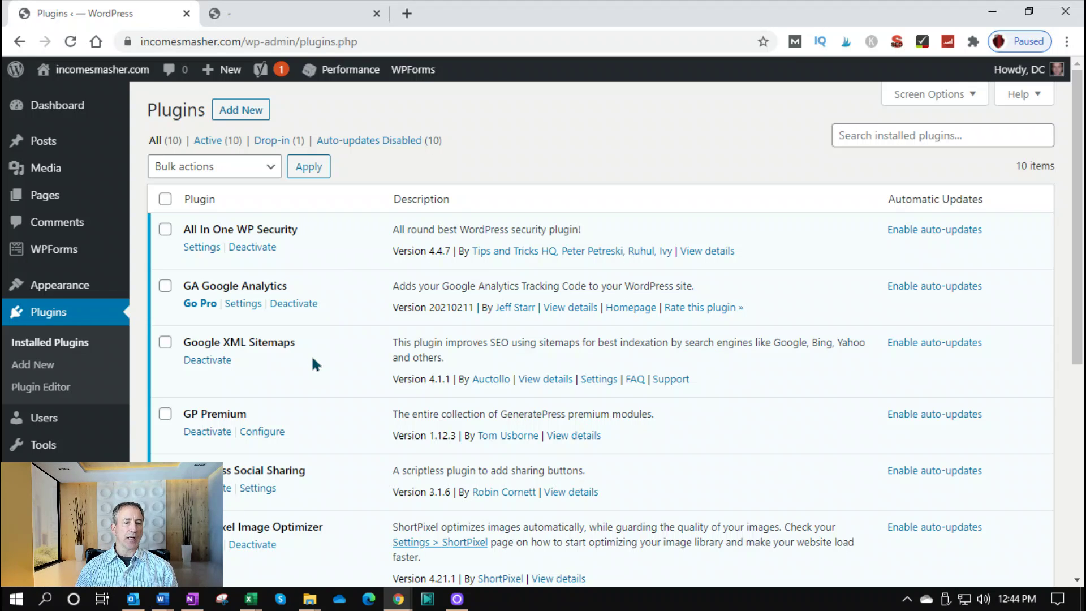
click(262, 115)
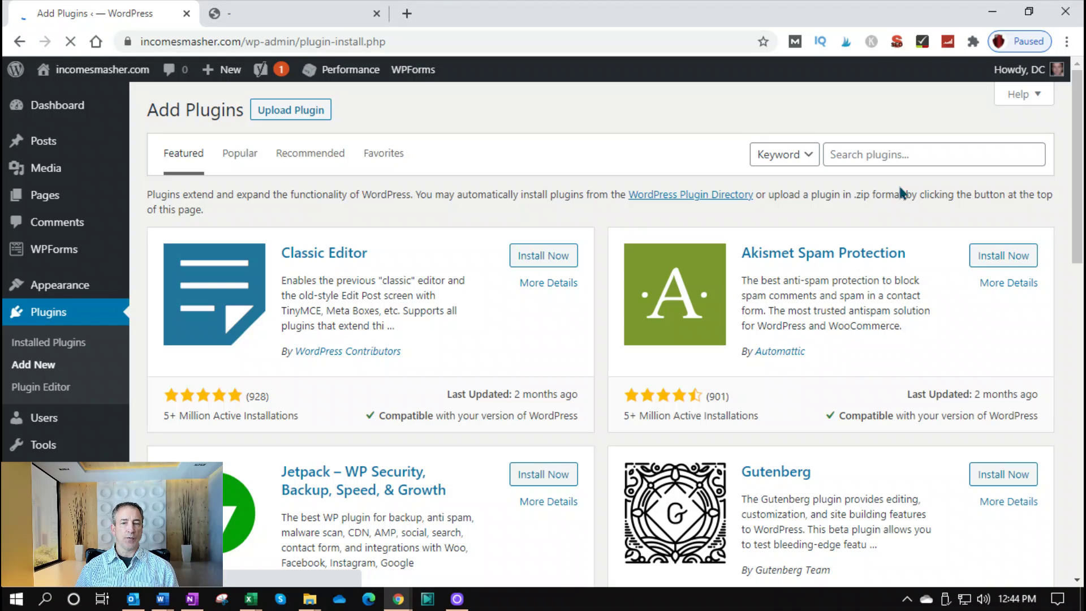
click(868, 155)
text(backup)
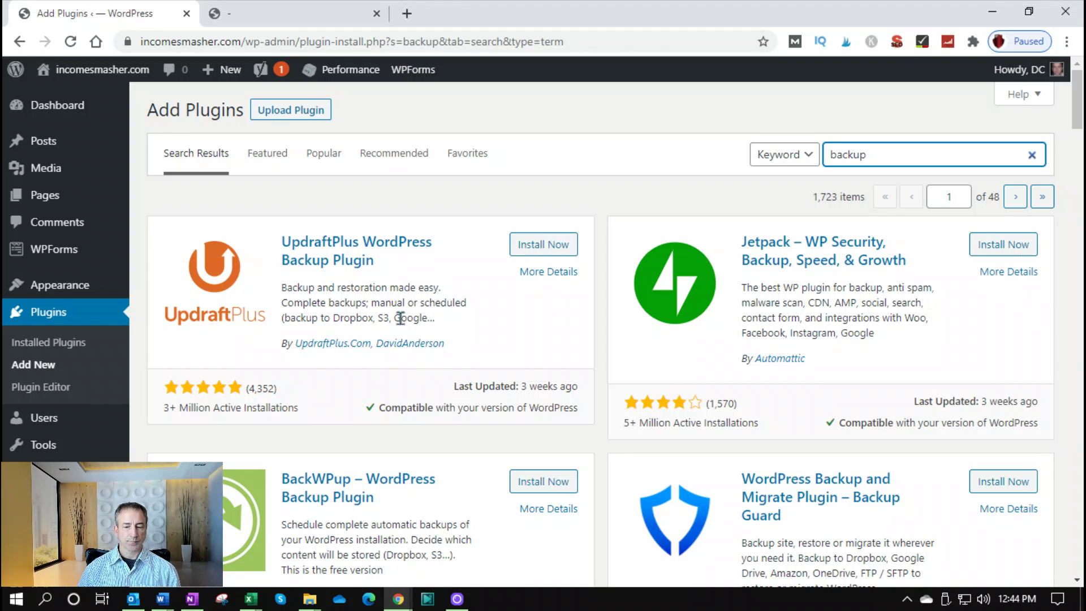
Return to the installed plugins and highlight the names ShortPixel Image Optimizer and W3 Total Cache while reviewing the list.
click(48, 343)
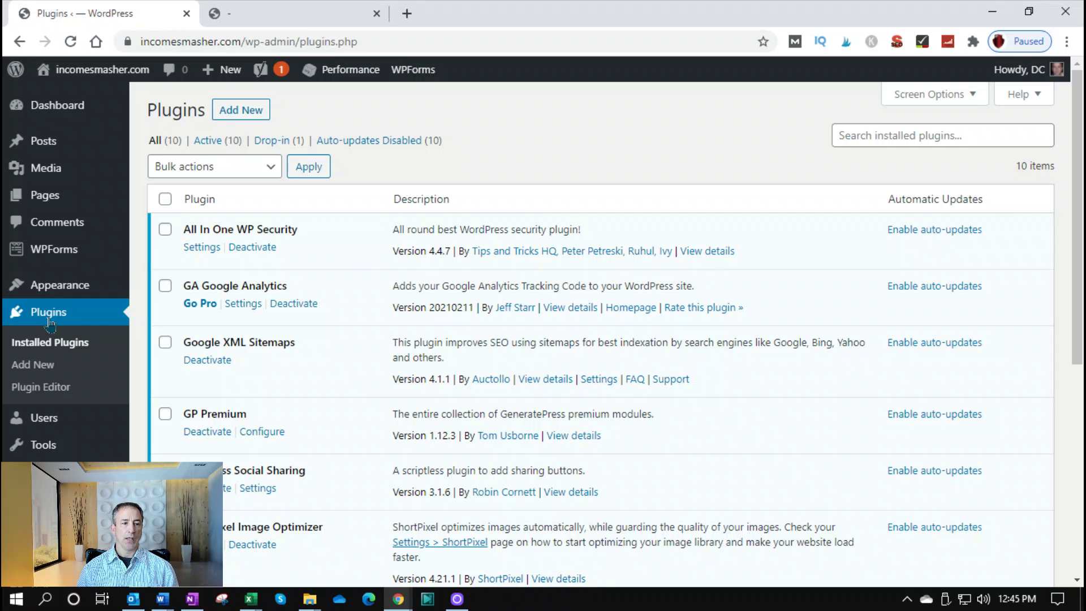
scroll(190, 461, down, 3)
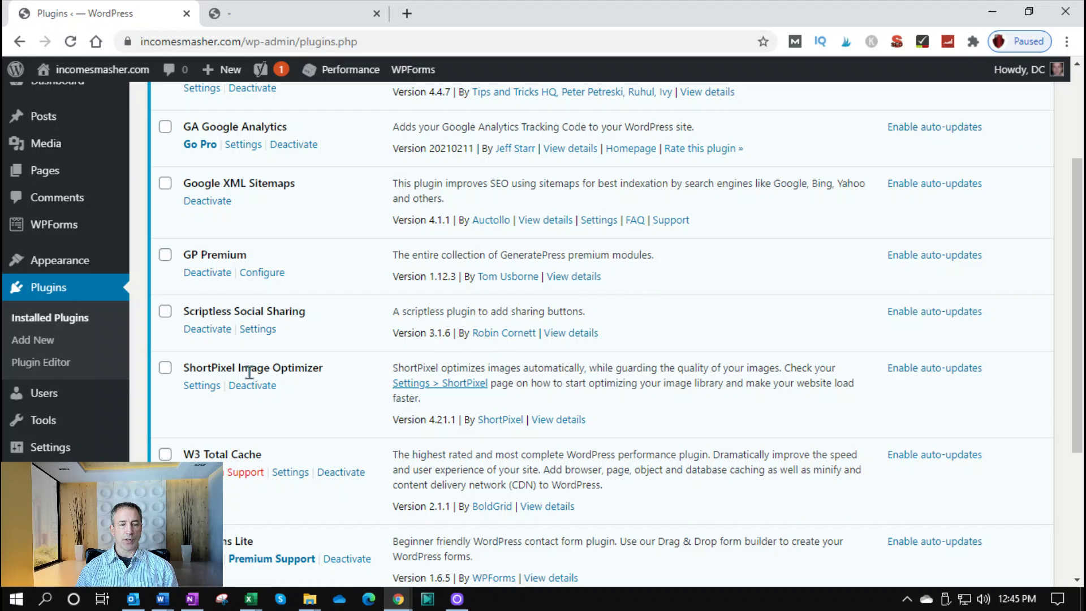
drag(184, 368, 340, 383)
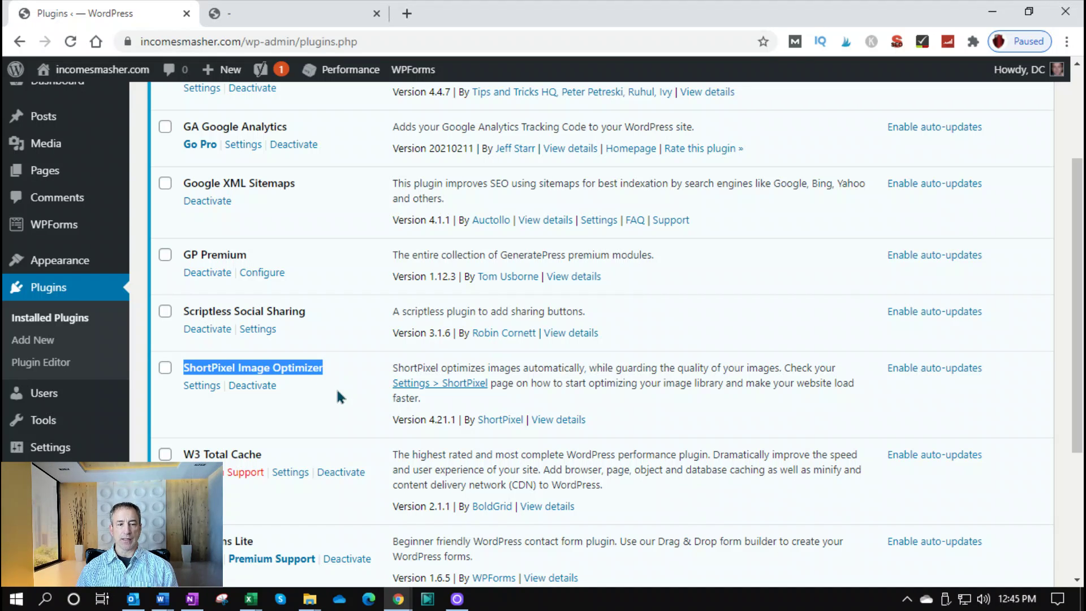
scroll(338, 392, down, 3)
drag(185, 295, 310, 308)
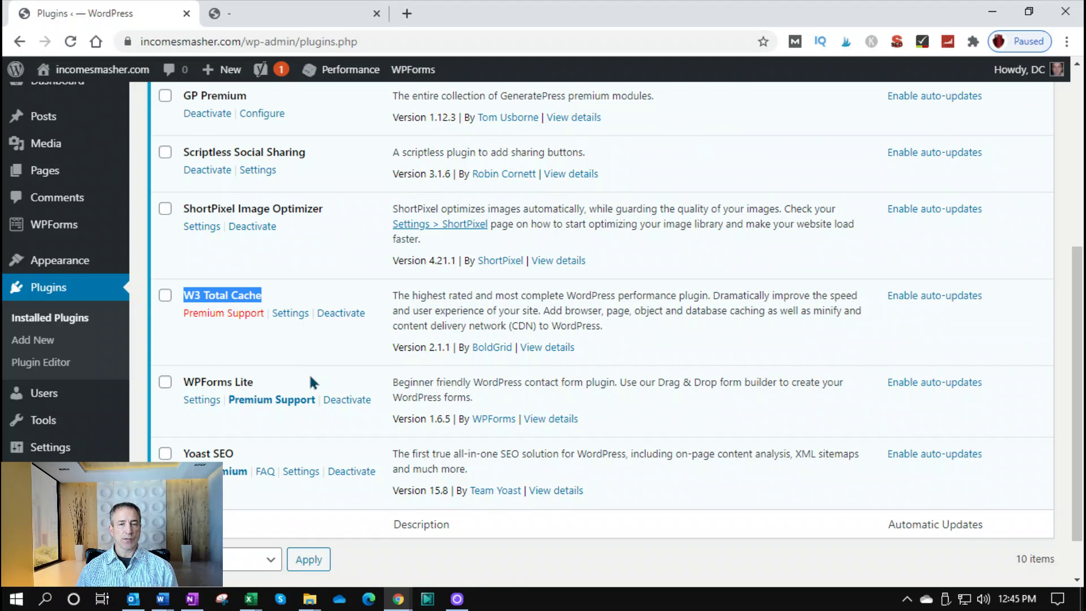
scroll(311, 377, up, 3)
scroll(312, 383, up, 3)
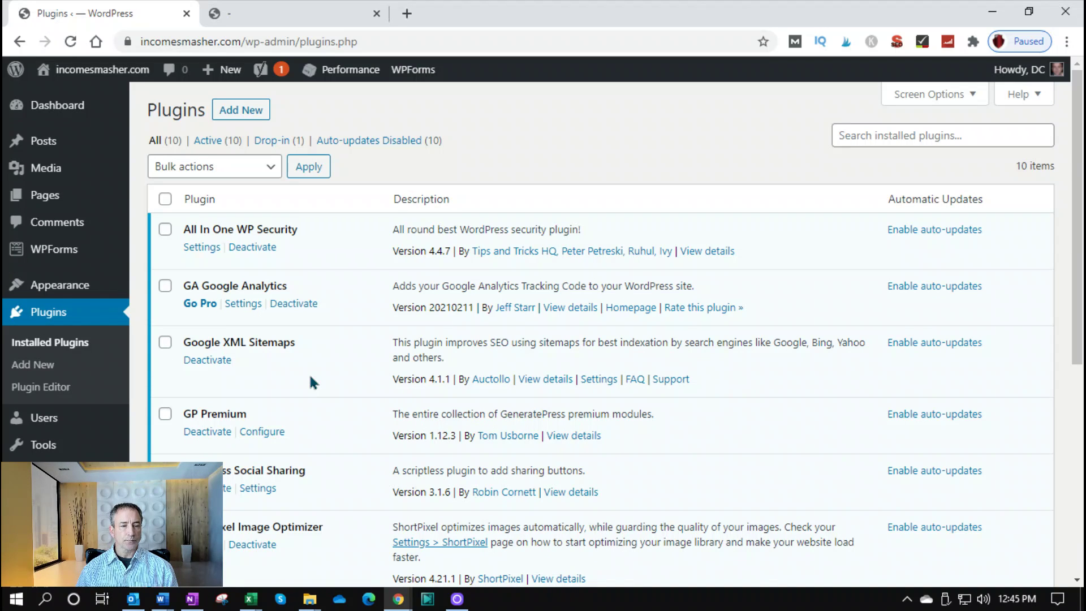